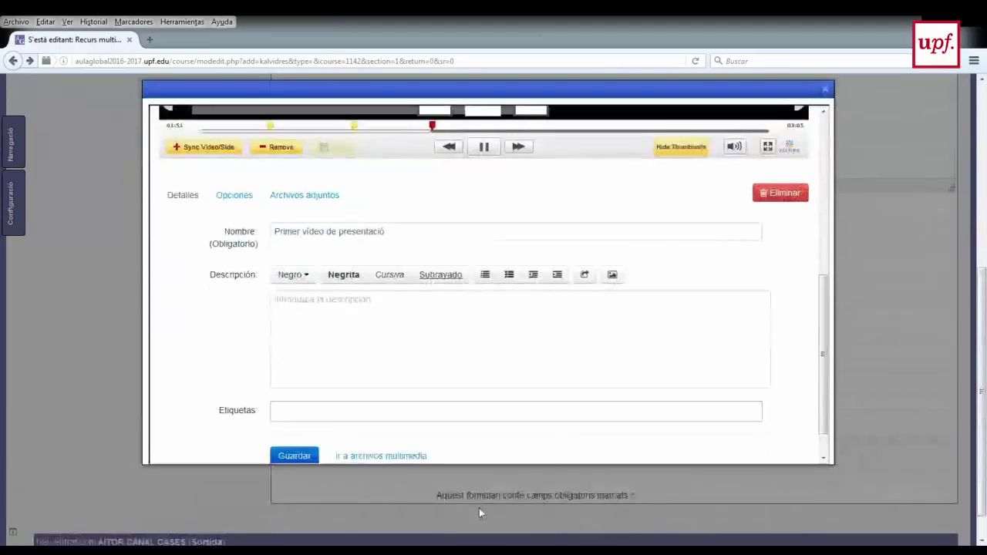
- Open the media page of "Primer vídeo de presentació" and play the presentation from shortly before the second slide marker
scroll(385, 454, down, 1)
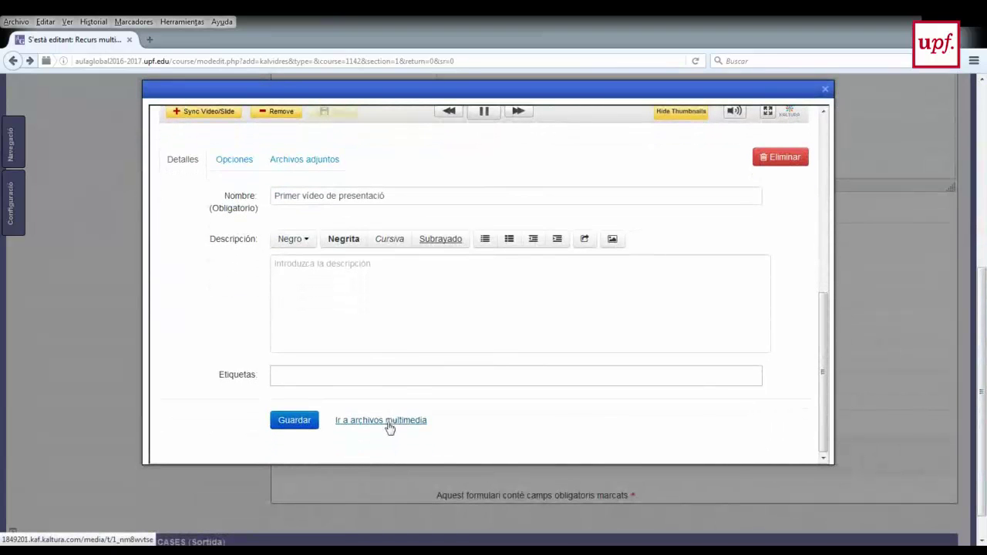
click(389, 429)
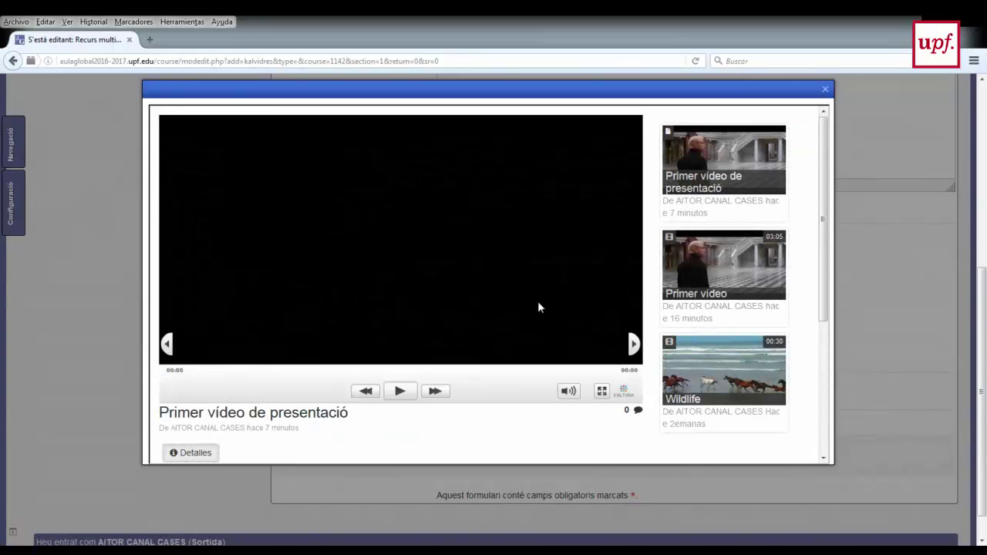
click(685, 210)
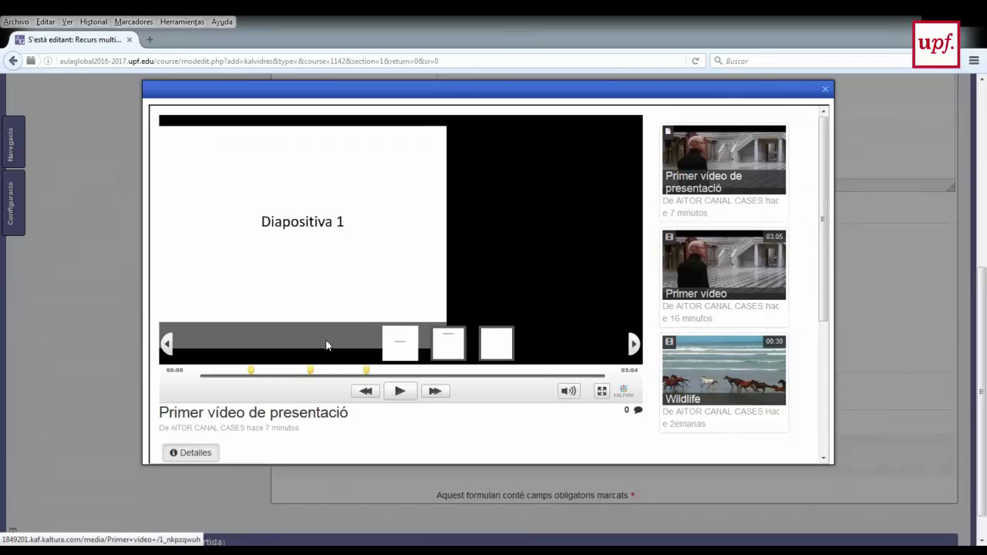
click(298, 377)
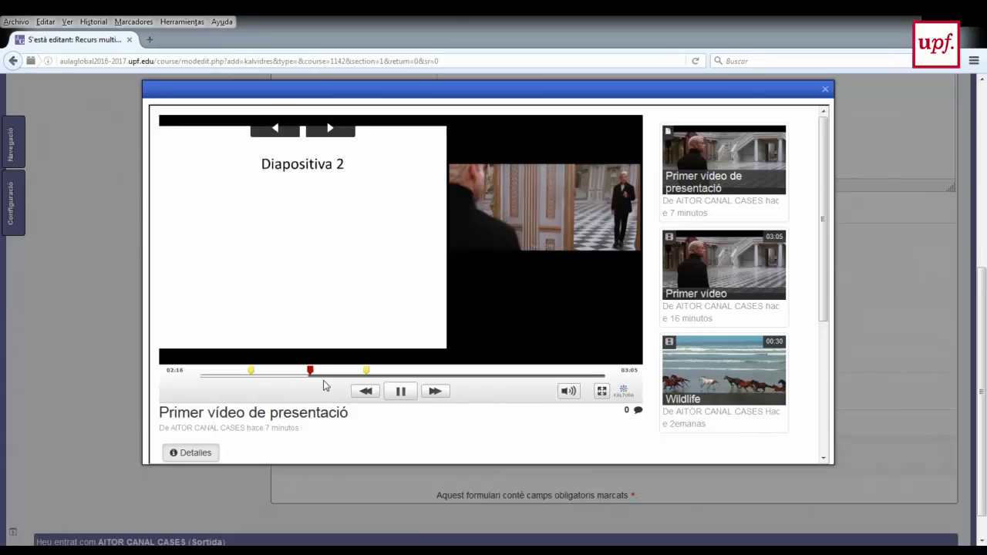
mouse_move(240, 173)
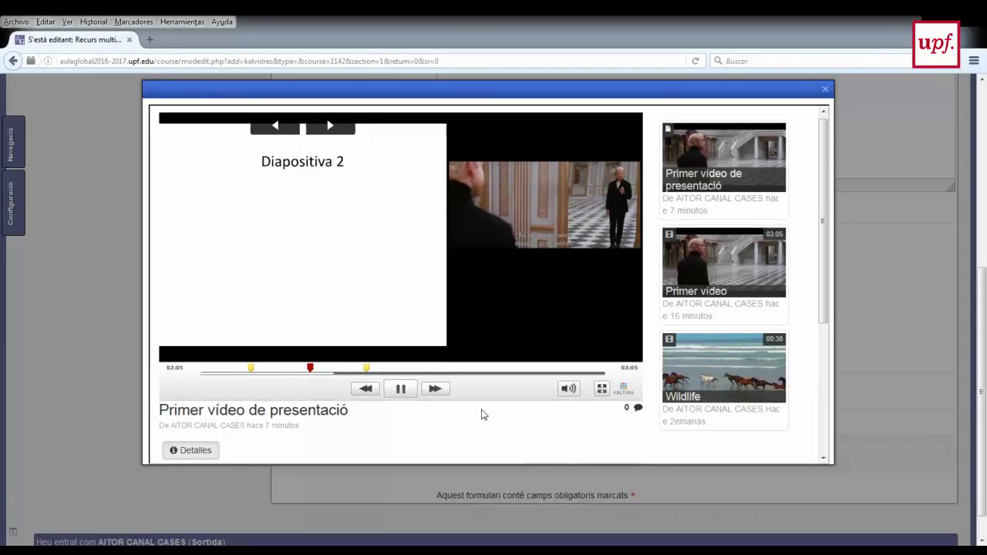
- Examine the presentation's details and comments section, reload its page from the related videos, and close the media window
scroll(561, 376, down, 2)
scroll(586, 374, down, 3)
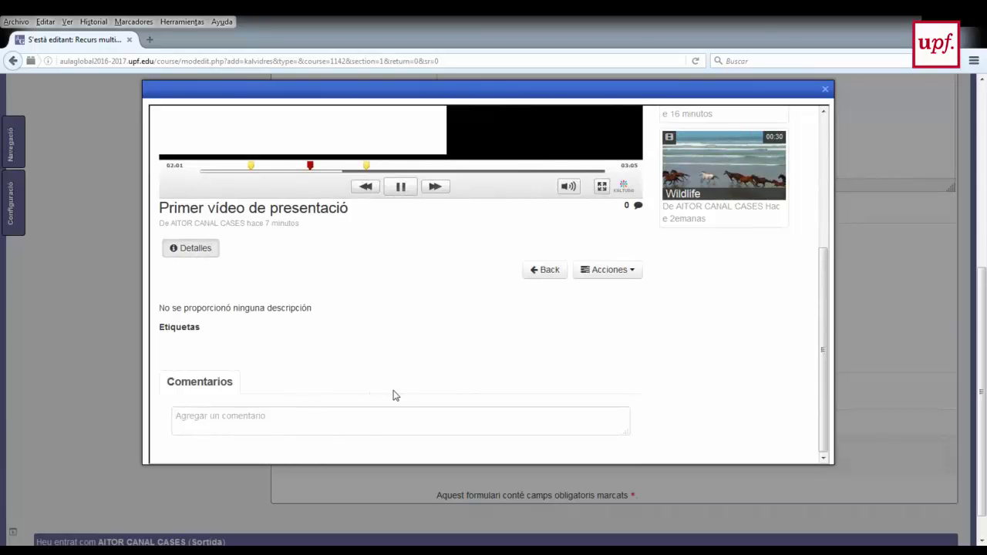
scroll(393, 394, up, 5)
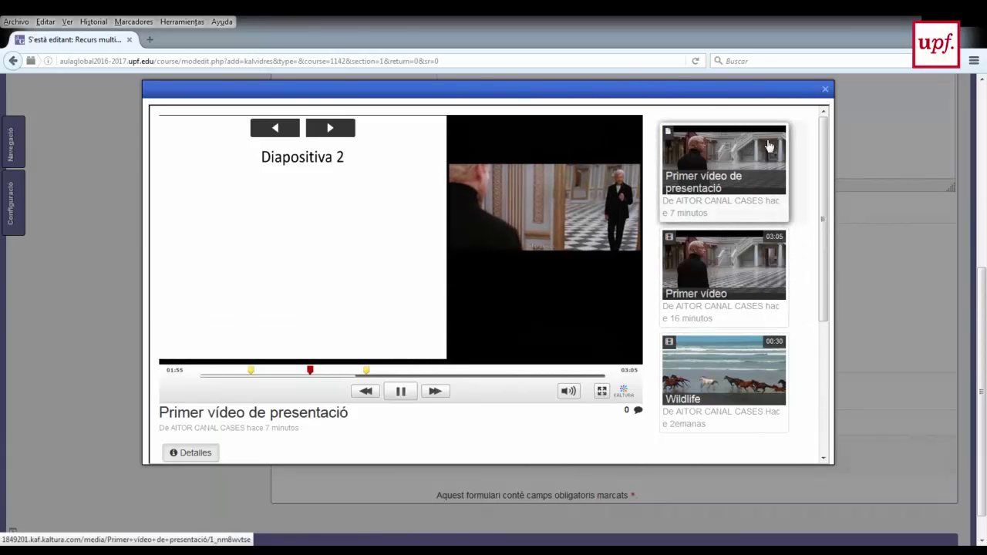
click(734, 155)
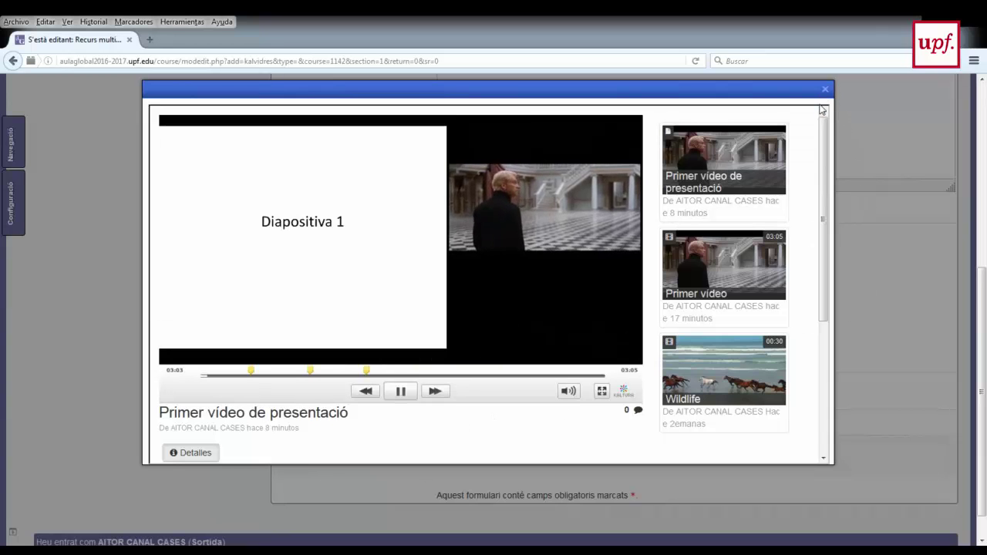
scroll(826, 196, down, 3)
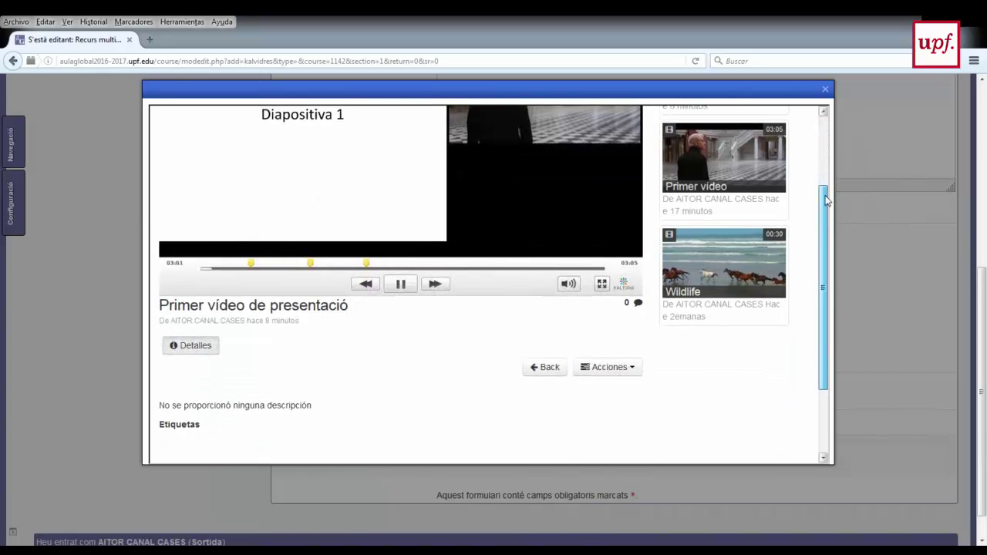
scroll(826, 197, down, 2)
scroll(825, 197, up, 5)
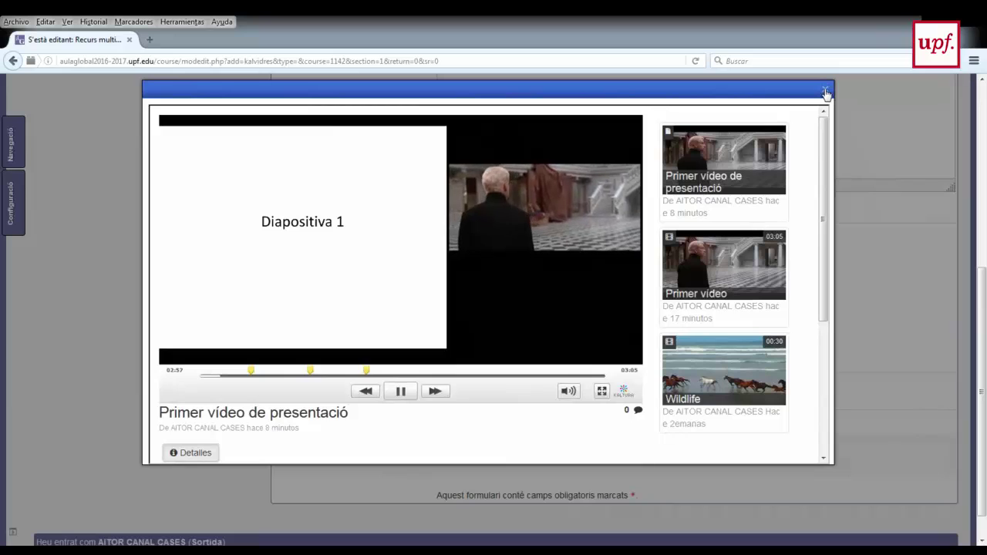
click(826, 92)
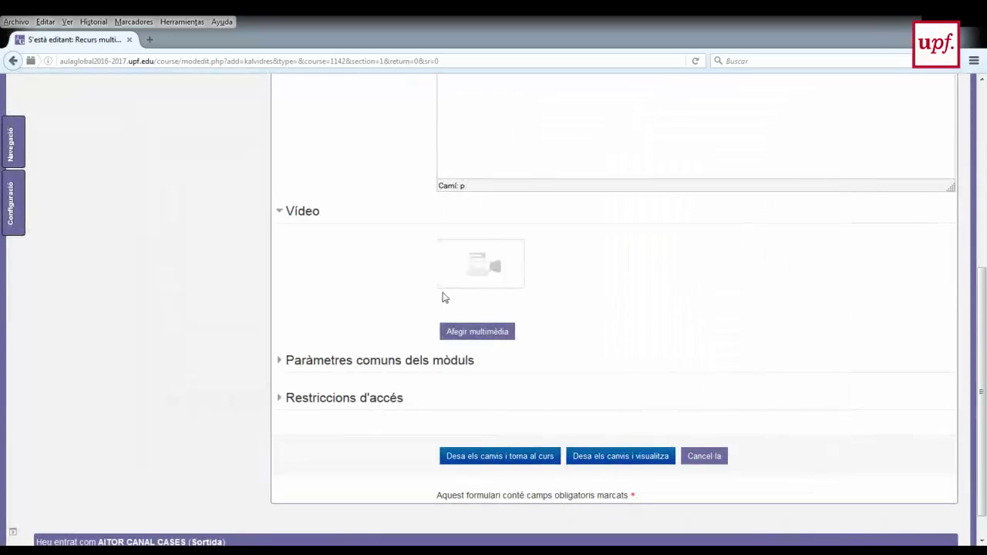
- Add "Primer vídeo de presentació" as the resource's media, and save the changes returning to the course
click(489, 331)
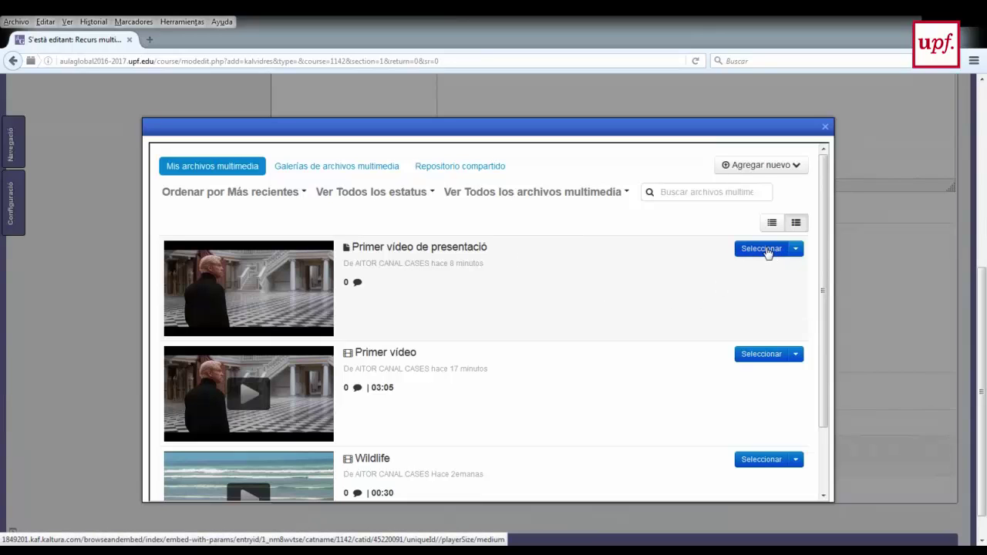
click(761, 248)
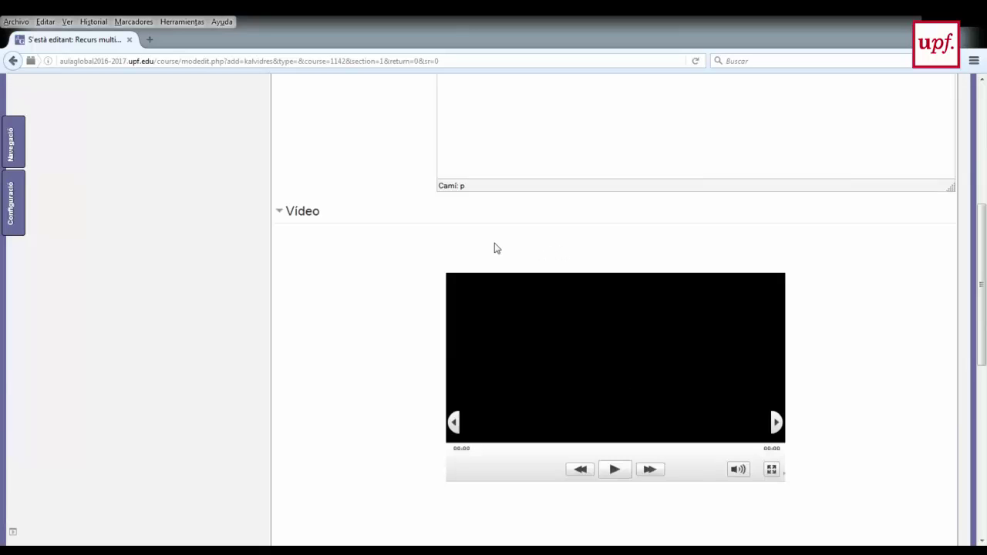
scroll(439, 291, down, 5)
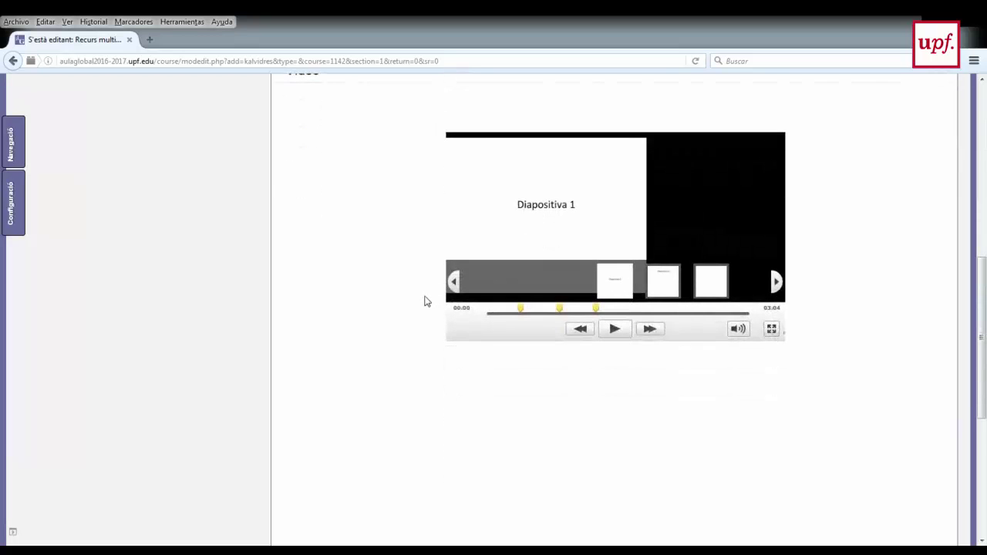
scroll(428, 282, down, 5)
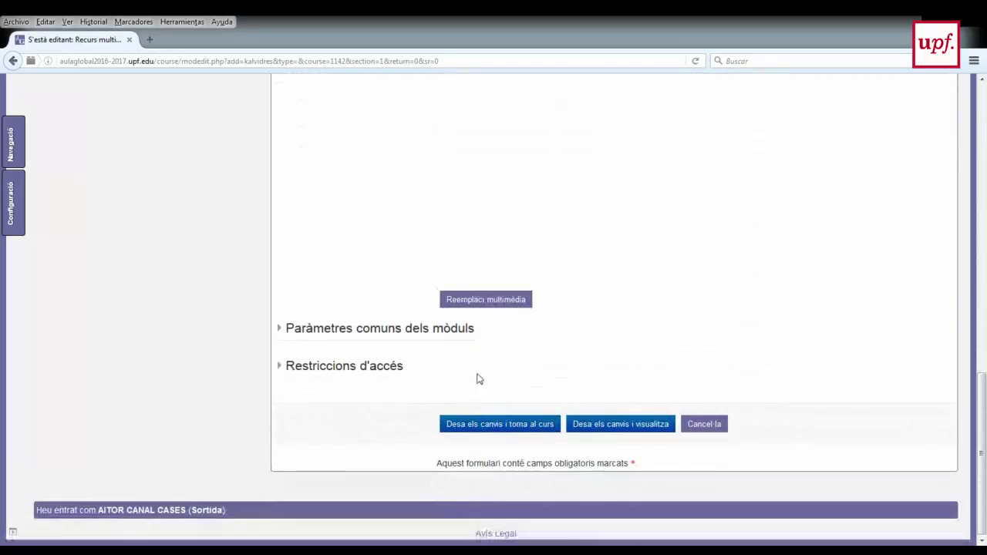
click(499, 425)
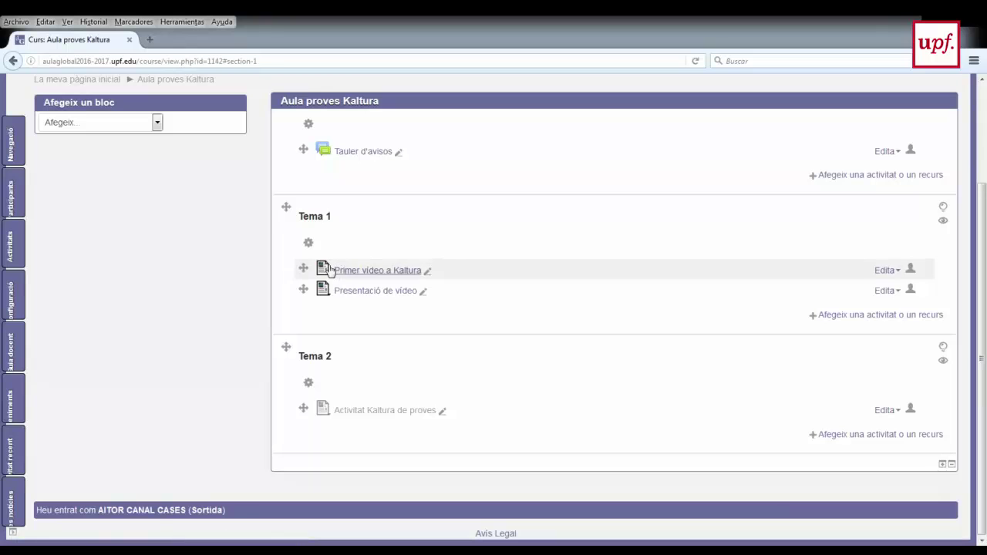
- Open the "Presentació de vídeo" resource in Tema 1 and play its video, including in full screen
click(374, 294)
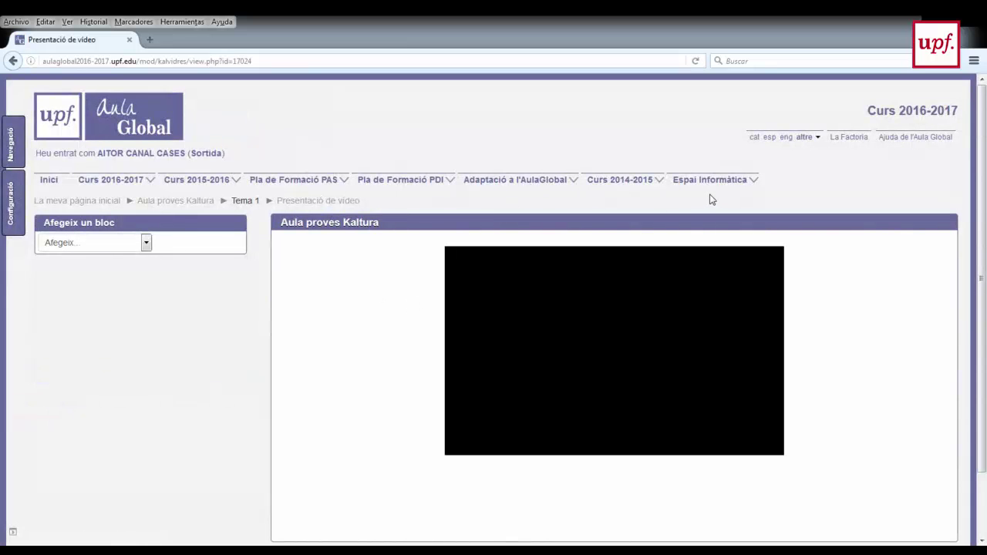
scroll(710, 196, down, 2)
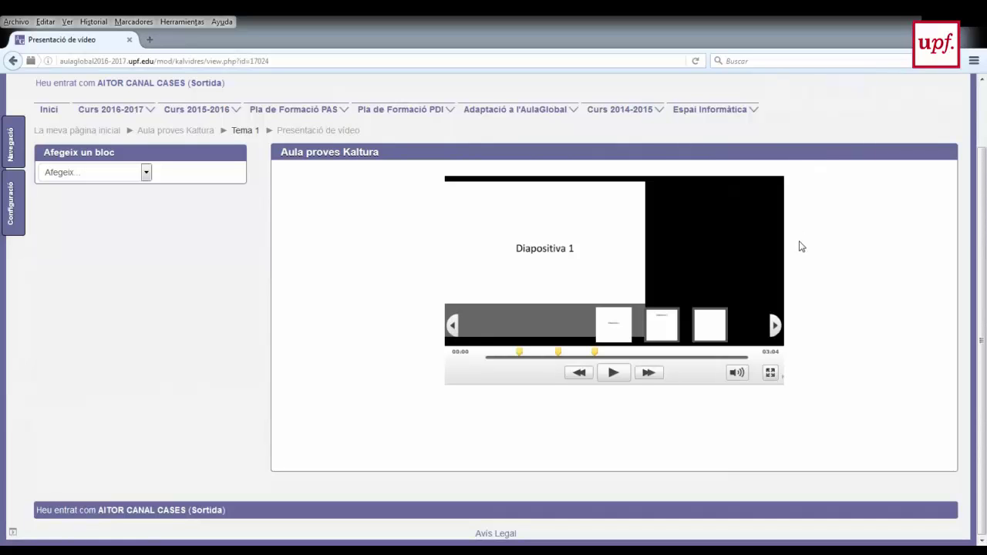
click(717, 219)
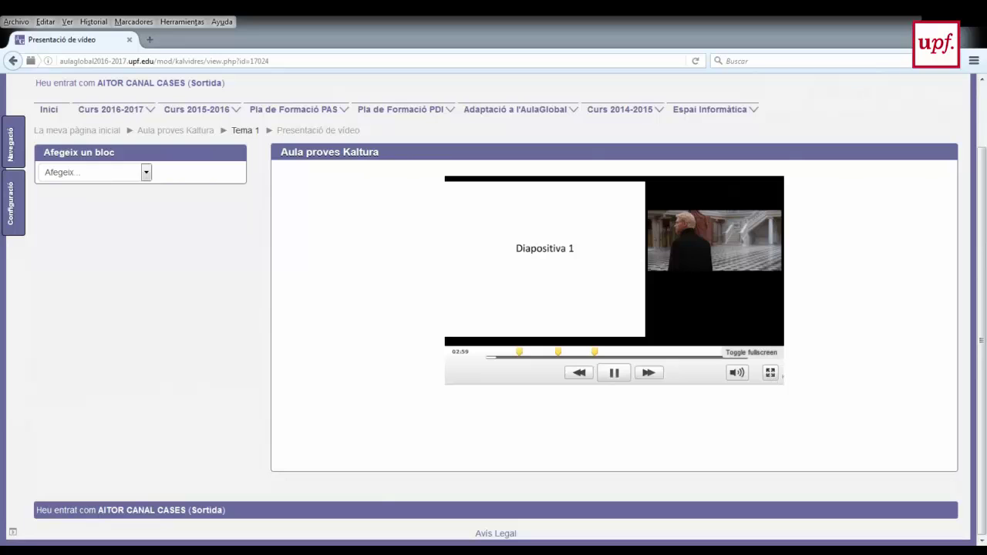
click(770, 372)
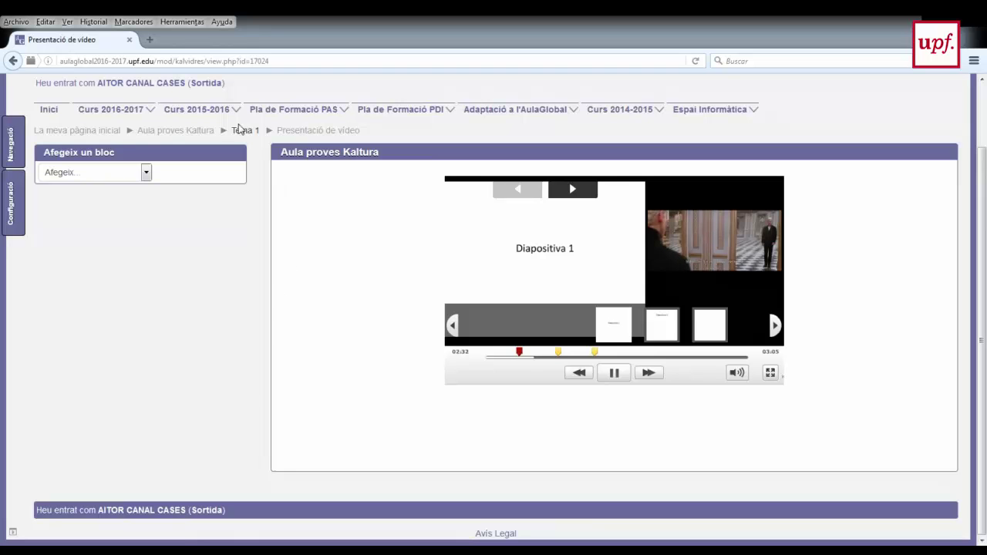
- Return to the Aula proves Kaltura course and add a new Kaltura multimedia resource to Tema 1
click(205, 131)
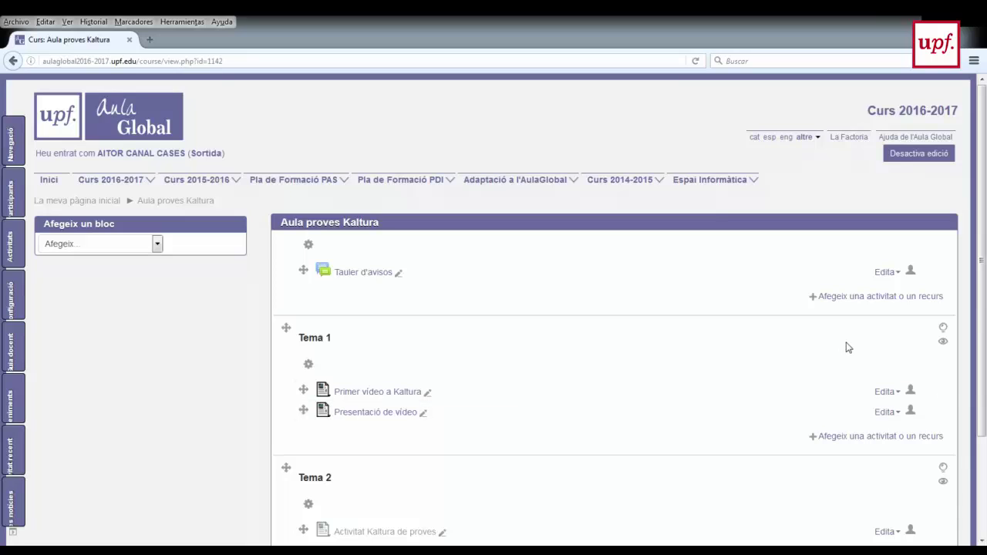
click(880, 437)
drag(472, 170, 483, 447)
click(429, 466)
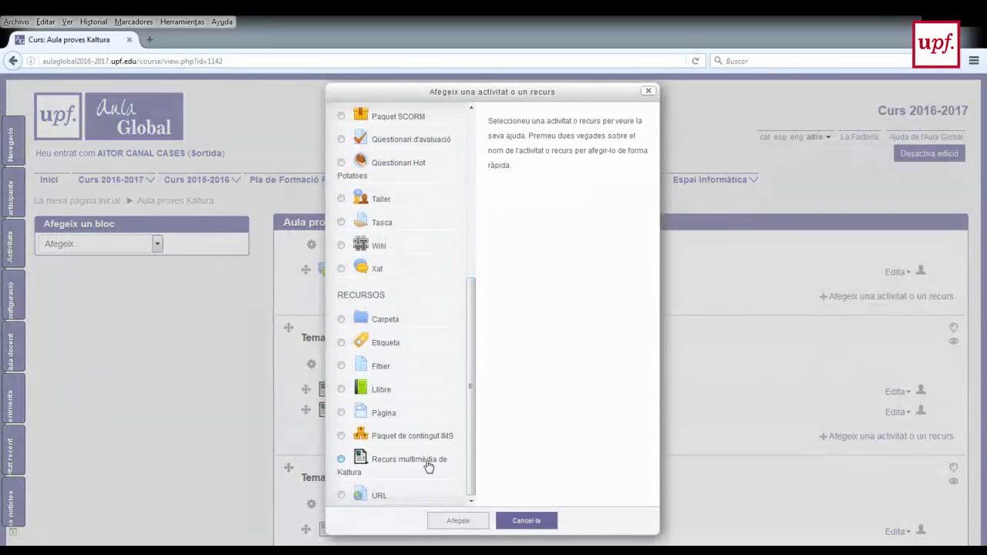
click(459, 521)
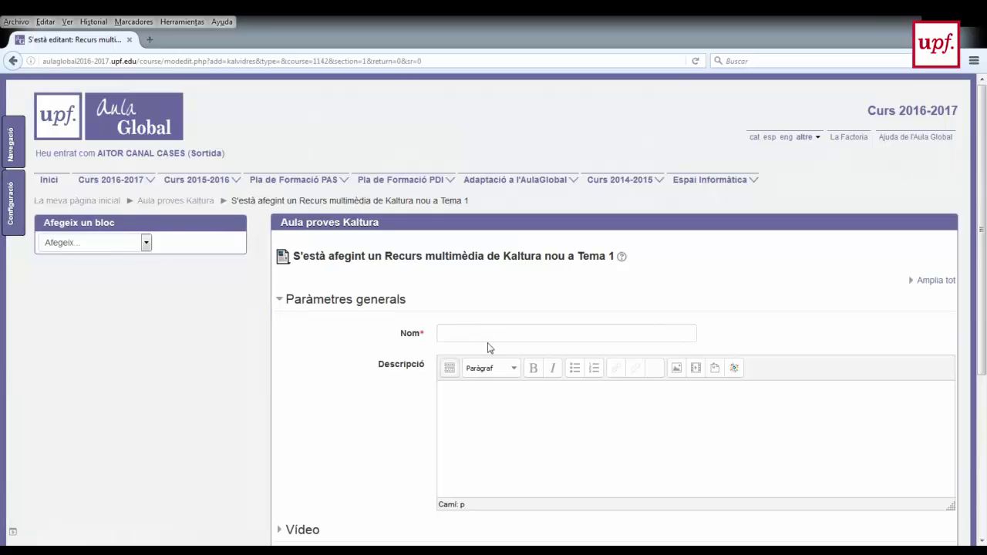
- Name the new resource "recurs vídeo compartit"
click(491, 335)
text(recur)
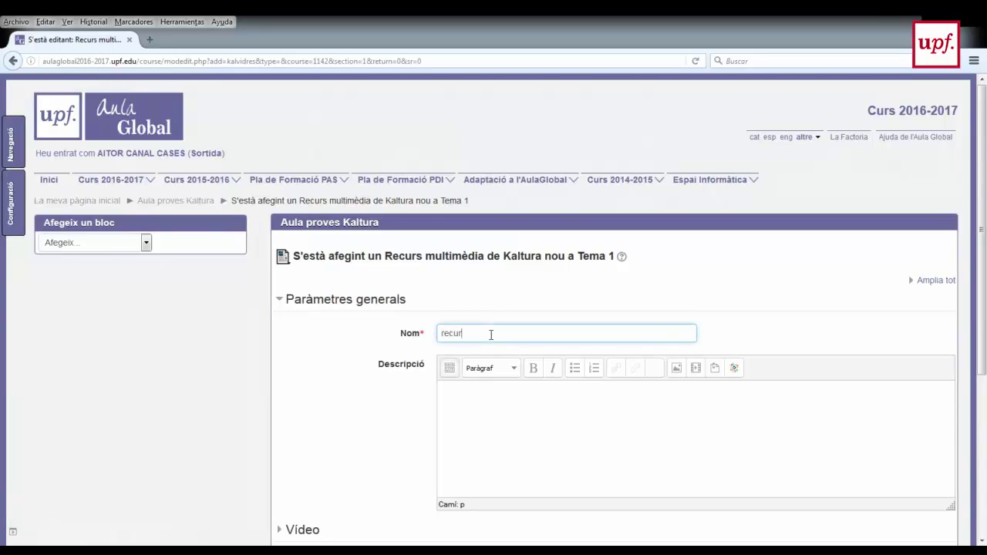
text(s vídeo compartit)
- Start adding media in the resource's Vídeo section and show the media galleries
scroll(305, 394, down, 3)
click(296, 393)
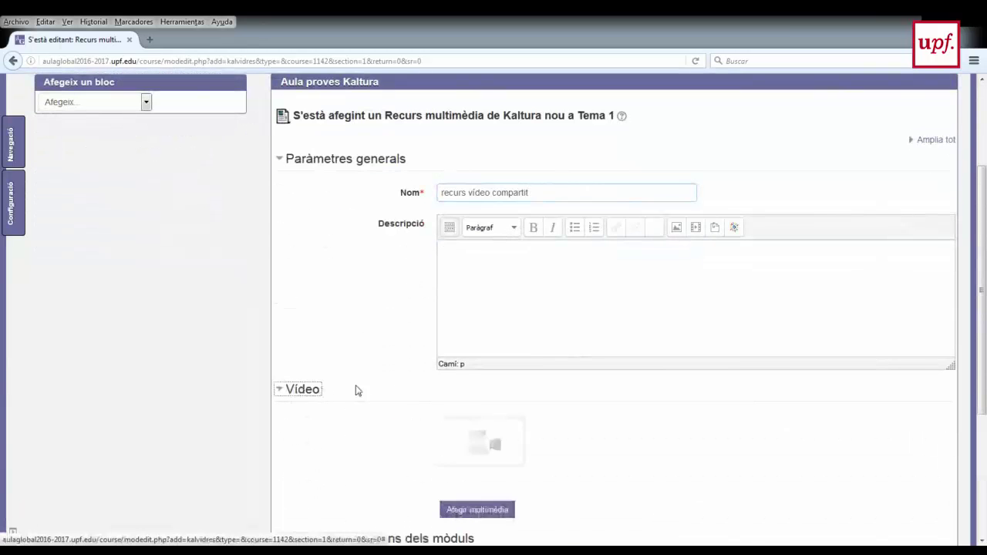
scroll(509, 431, down, 2)
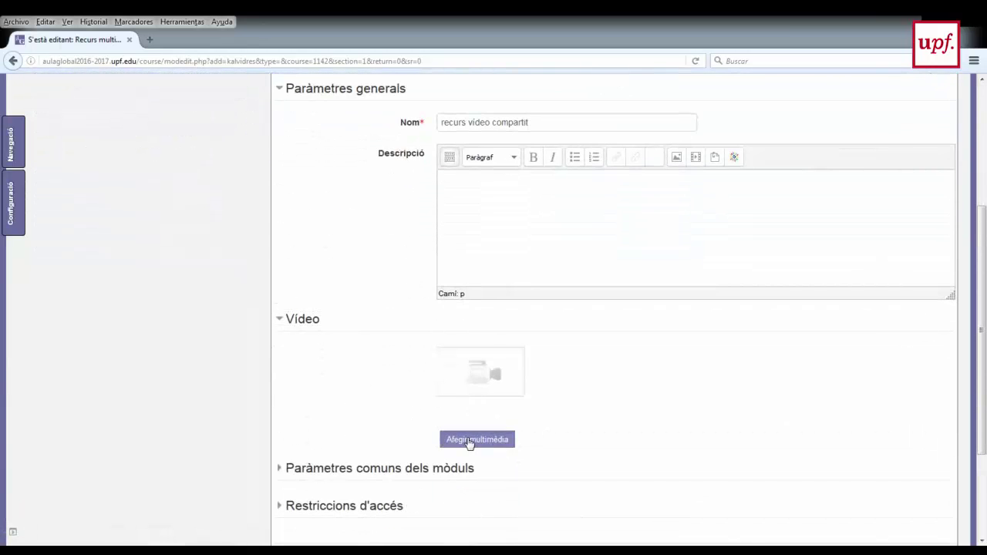
click(468, 442)
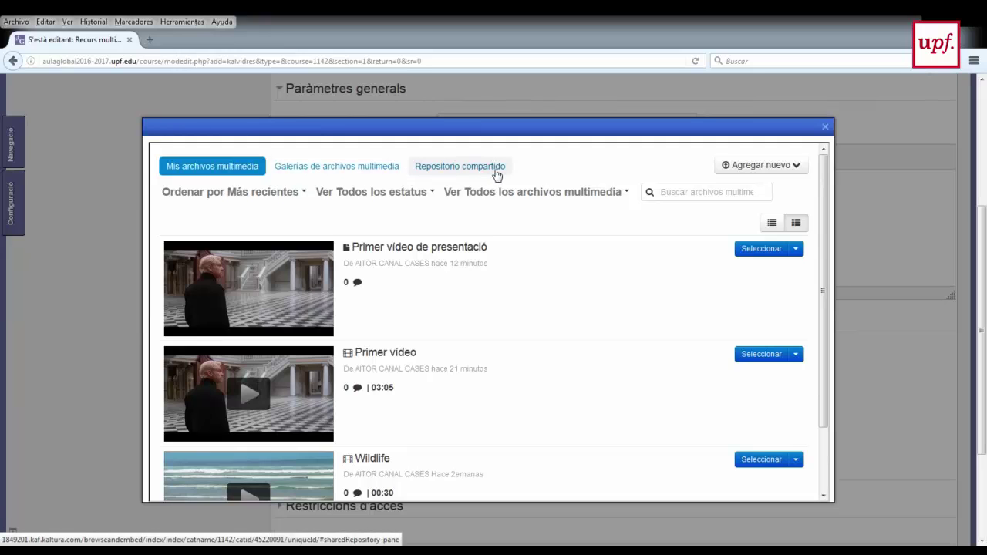
click(329, 170)
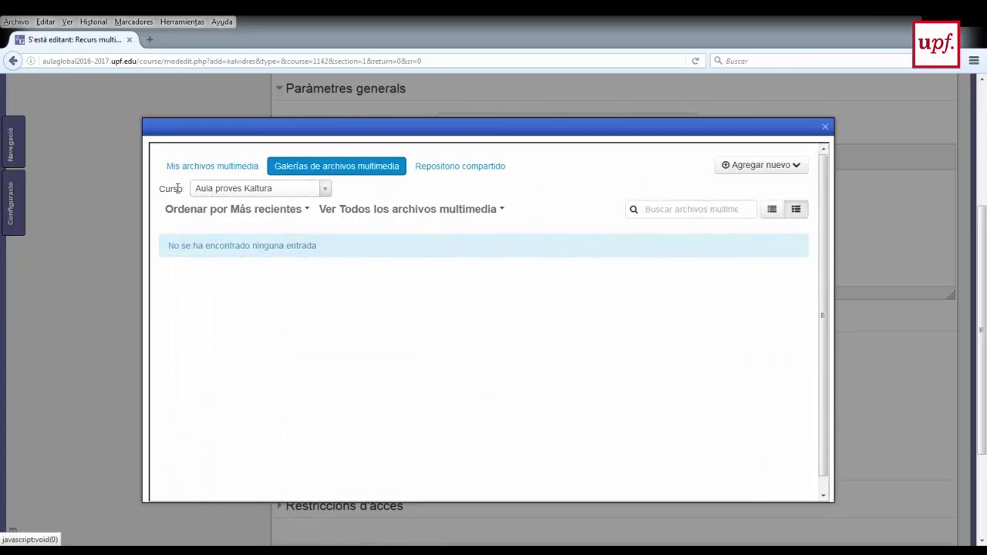
- Look through the available courses and choose the "Kaltura proves 2" course gallery
click(322, 191)
scroll(322, 266, up, 1)
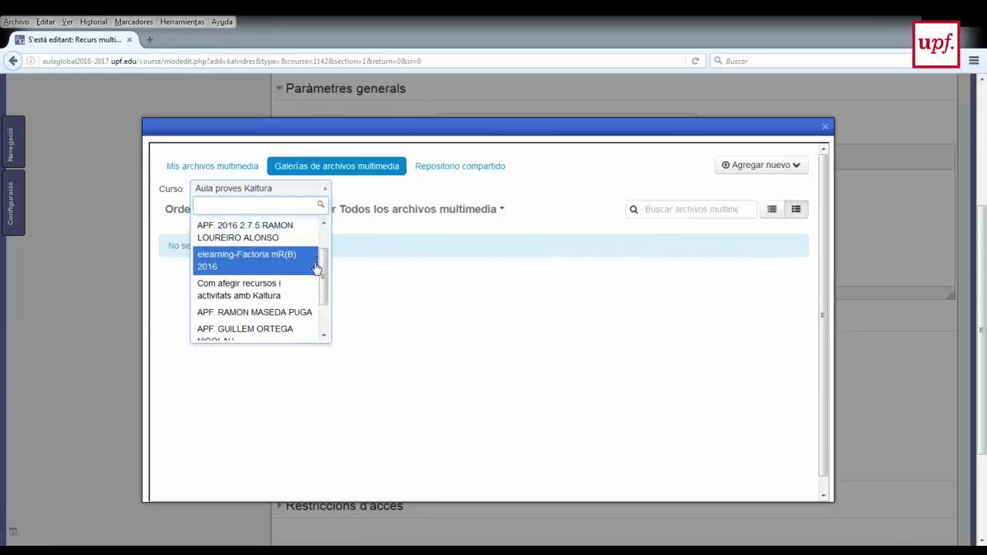
drag(323, 283, 324, 316)
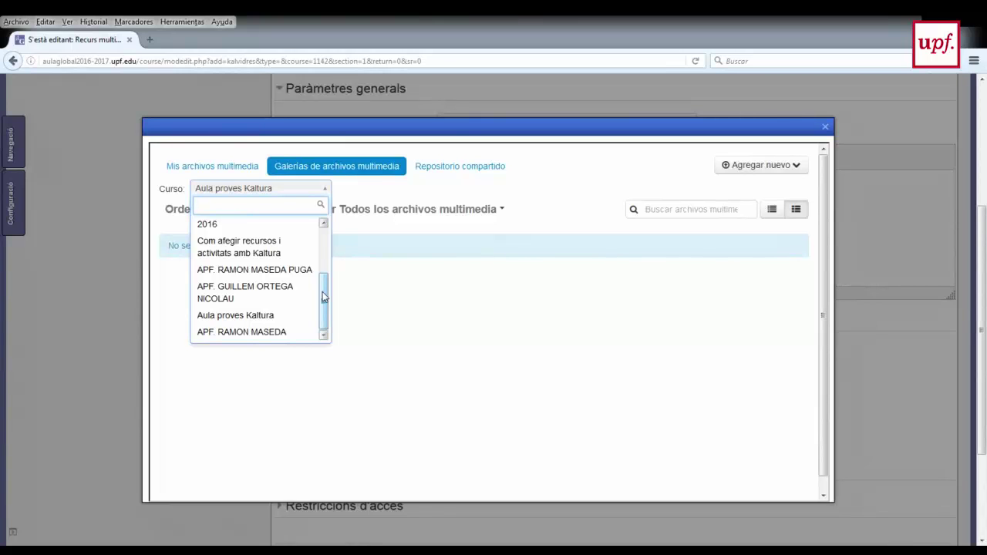
drag(323, 297, 325, 238)
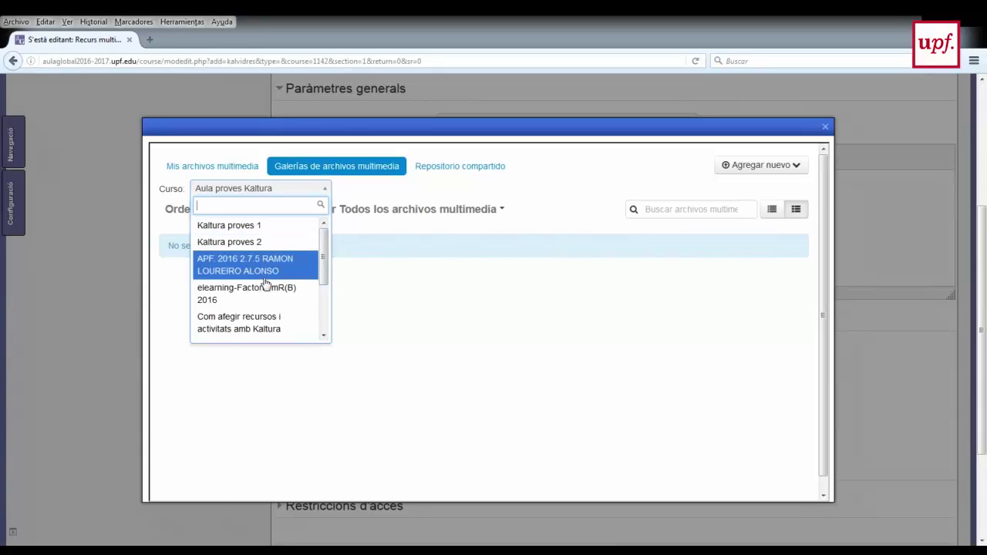
click(269, 245)
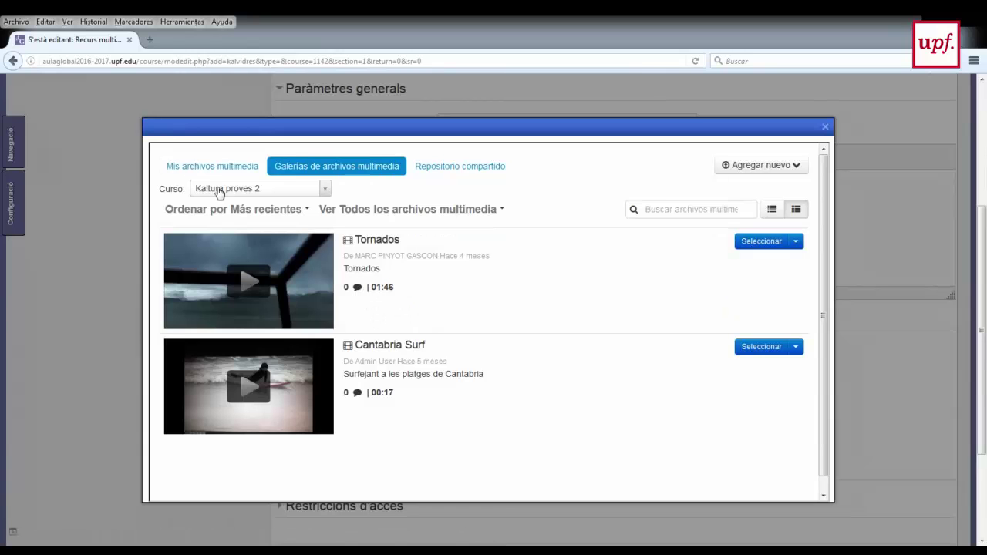
- Select the Tornados video from the gallery for the resource and check its preview in the Vídeo section
click(754, 243)
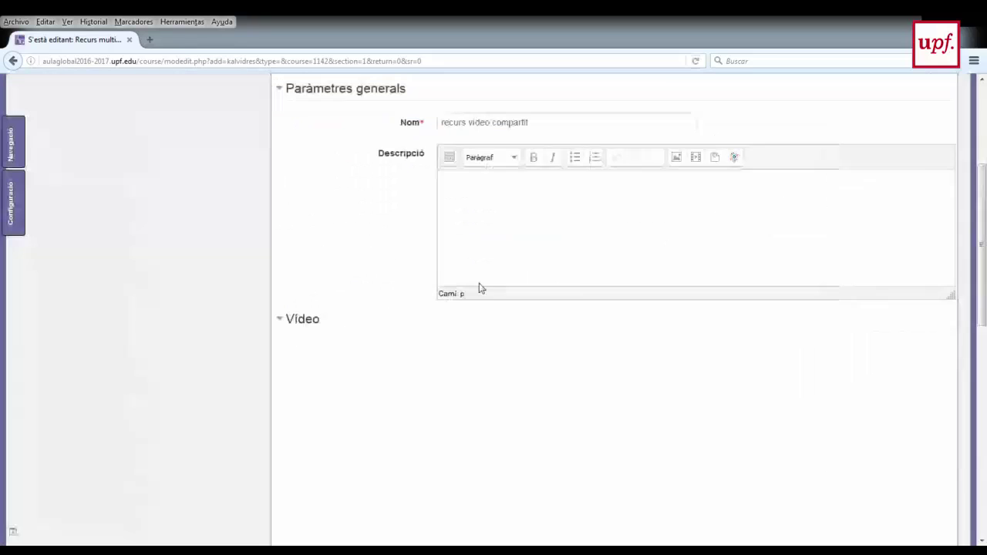
scroll(366, 299, down, 2)
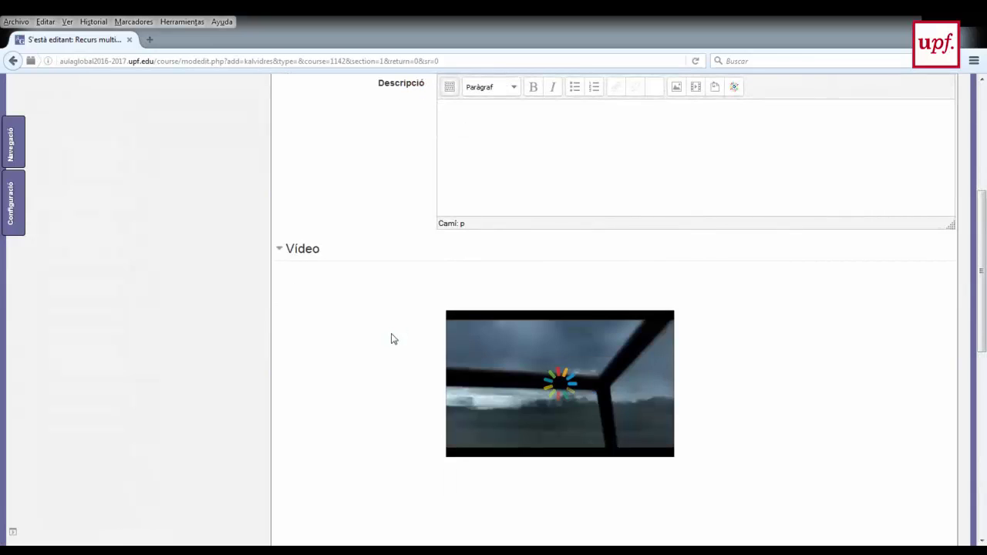
scroll(389, 333, down, 2)
scroll(387, 330, down, 2)
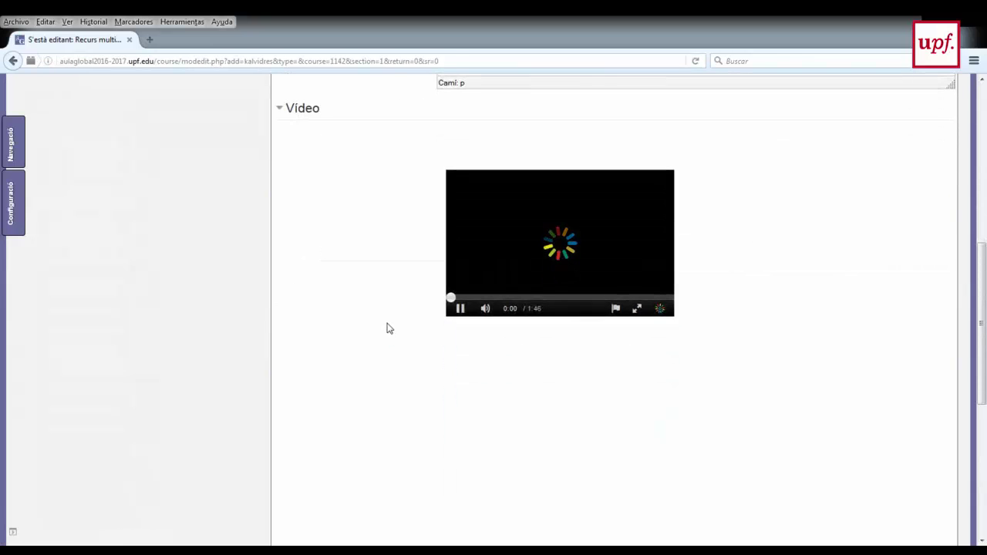
- Save the resource back to the course, then view "recurs vídeo compartit" and test playing and pausing its video
scroll(393, 325, down, 5)
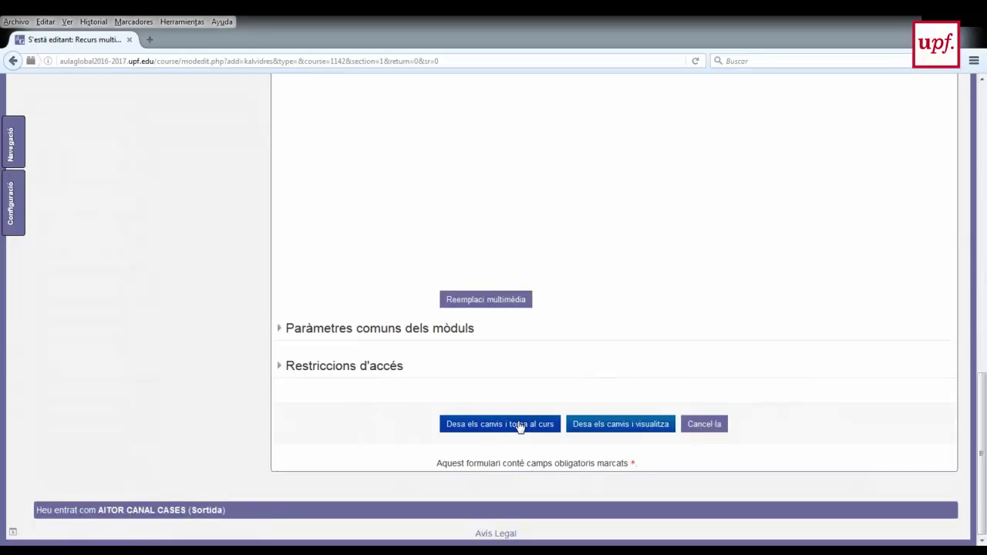
click(519, 426)
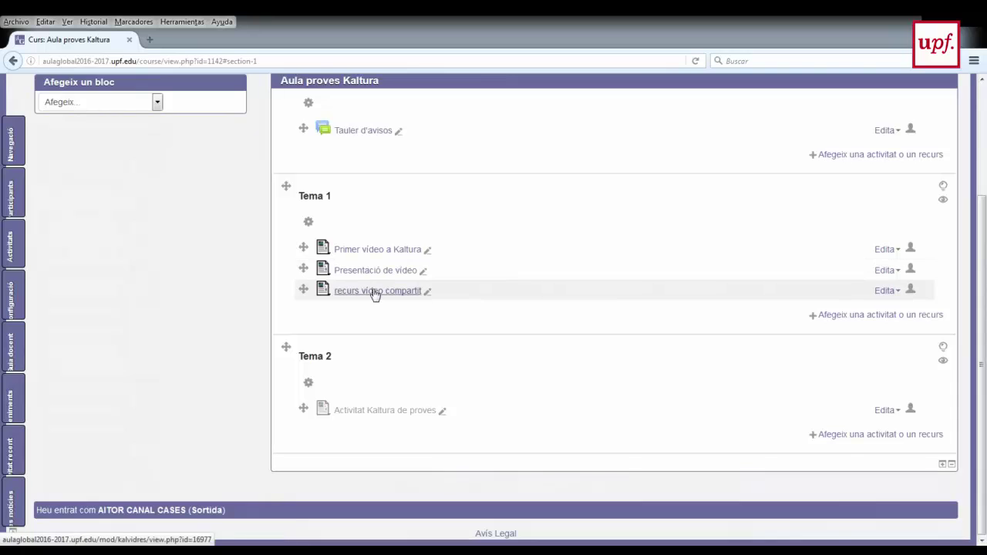
click(374, 291)
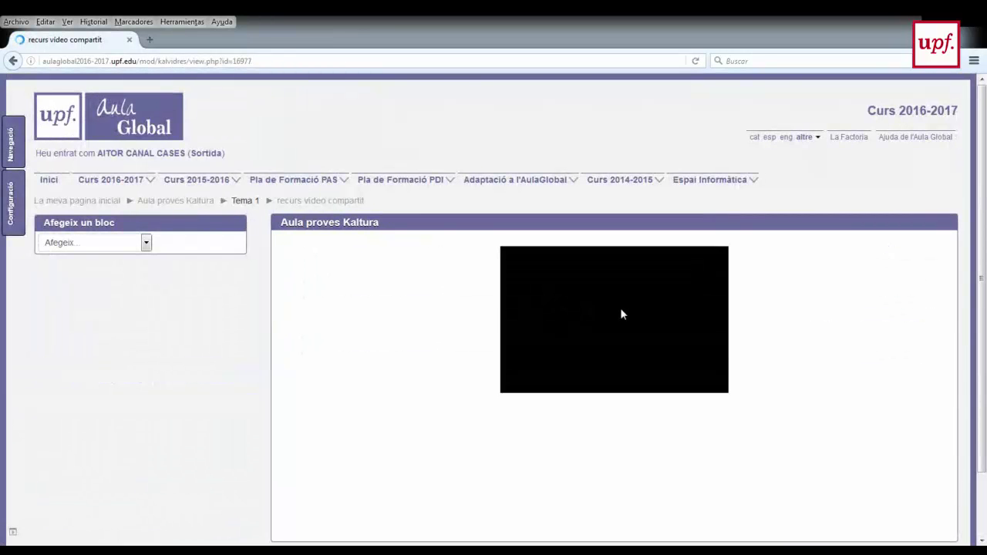
click(542, 382)
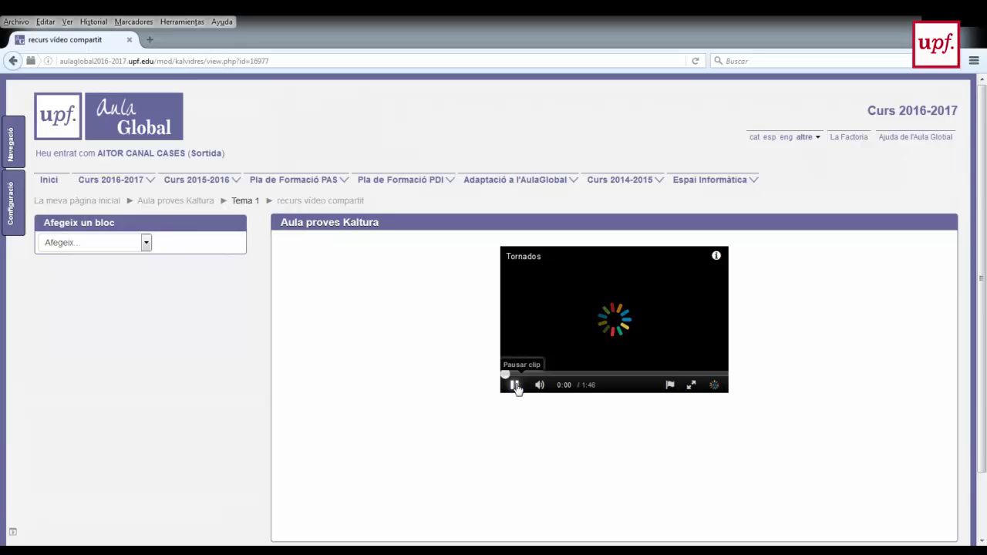
click(514, 385)
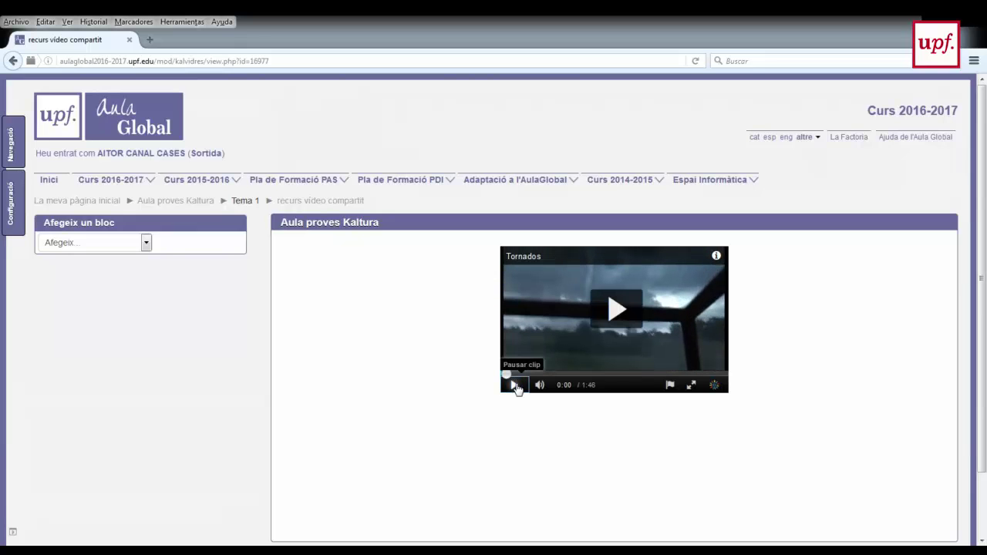
- Return to the Aula proves Kaltura course and add a new "Activitat multimèdia de Kaltura" activity to Tema 1
click(176, 203)
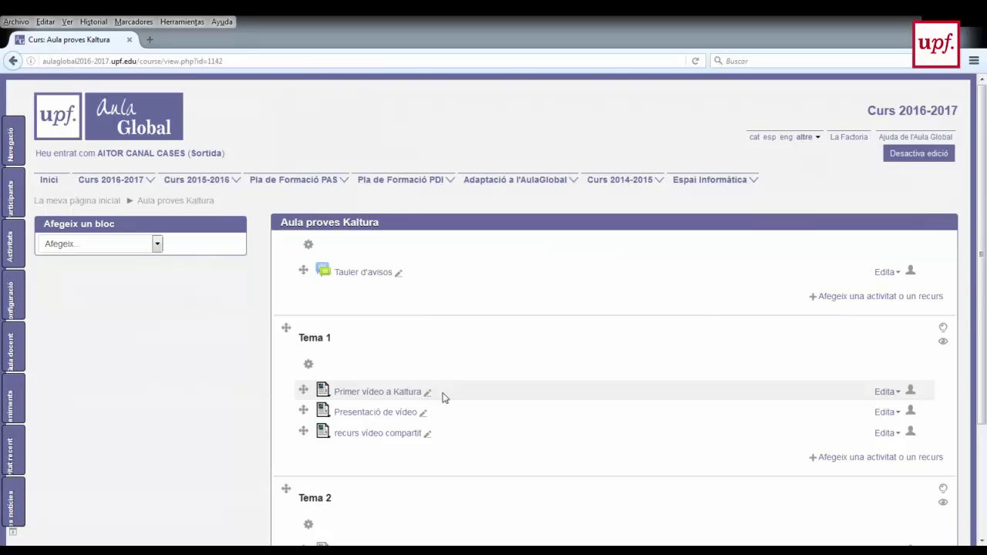
scroll(443, 397, down, 2)
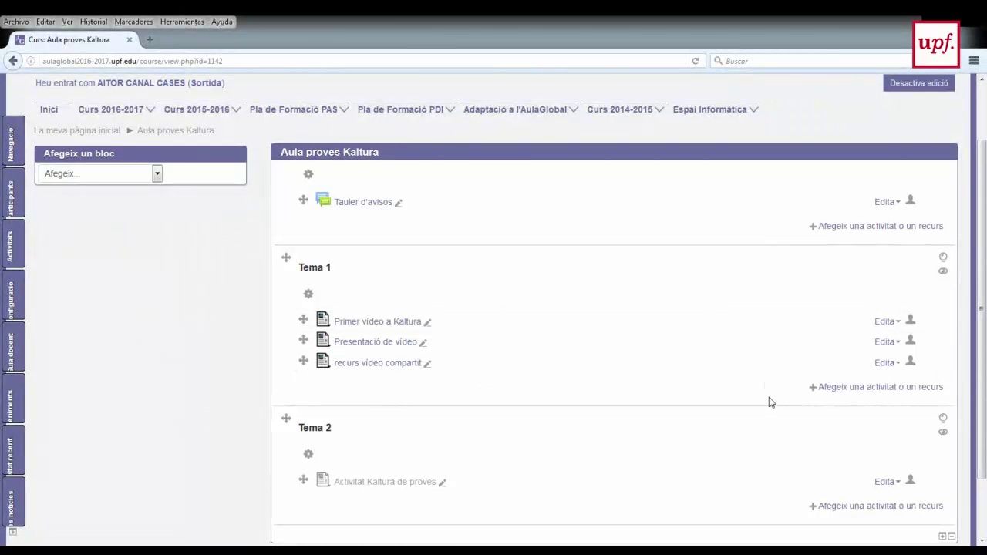
click(887, 388)
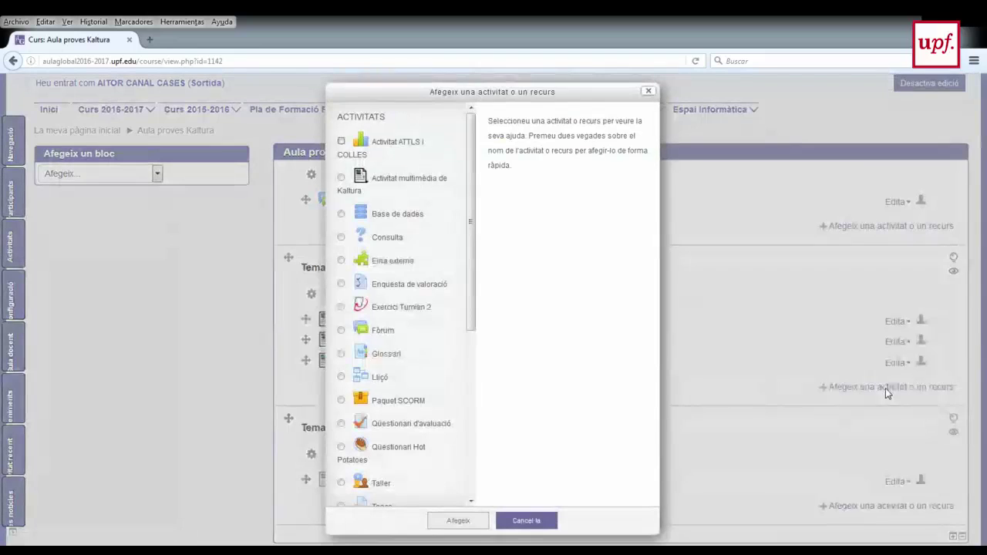
scroll(479, 257, down, 5)
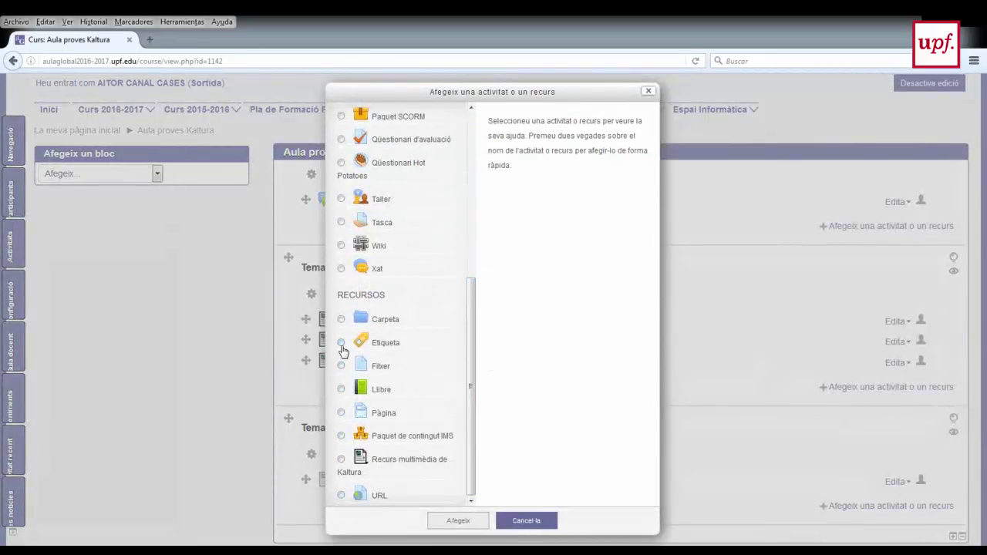
drag(477, 424, 474, 222)
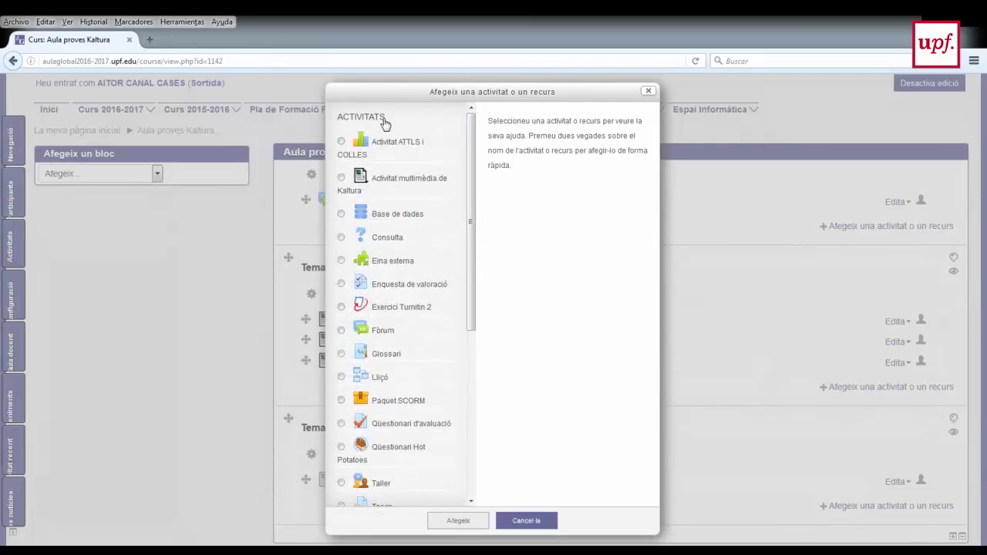
click(341, 181)
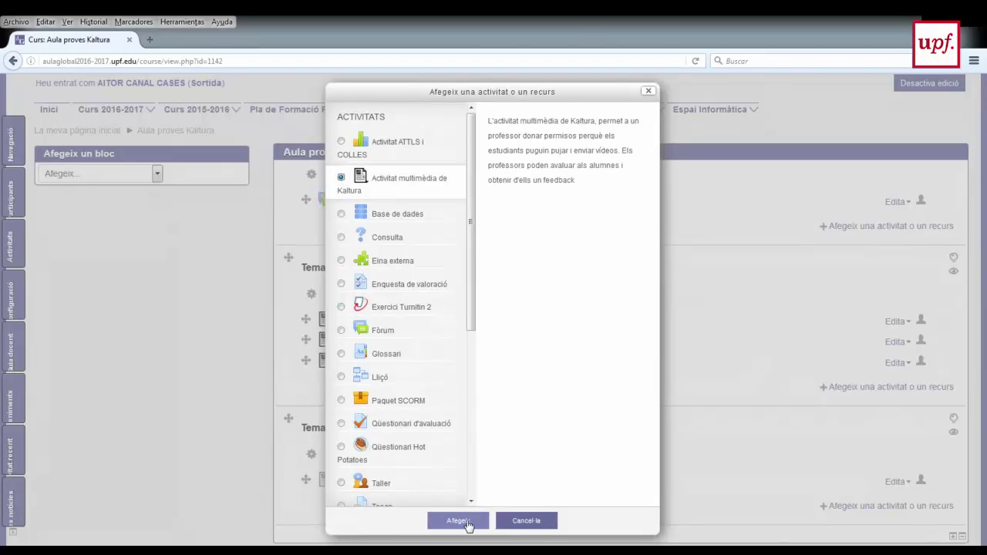
click(467, 524)
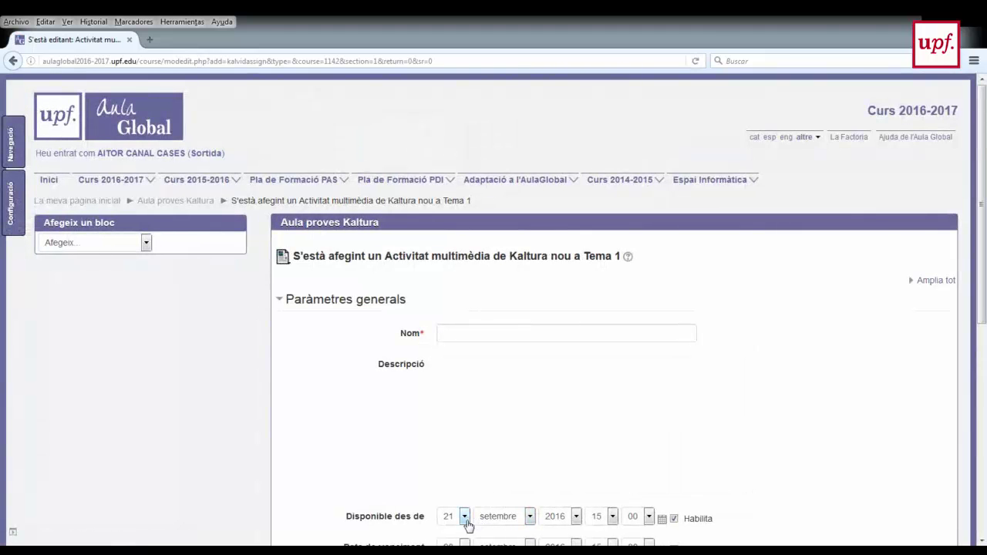
- Name the new activity "Activitat Kaltura" and review its availability dates and submission options
click(478, 337)
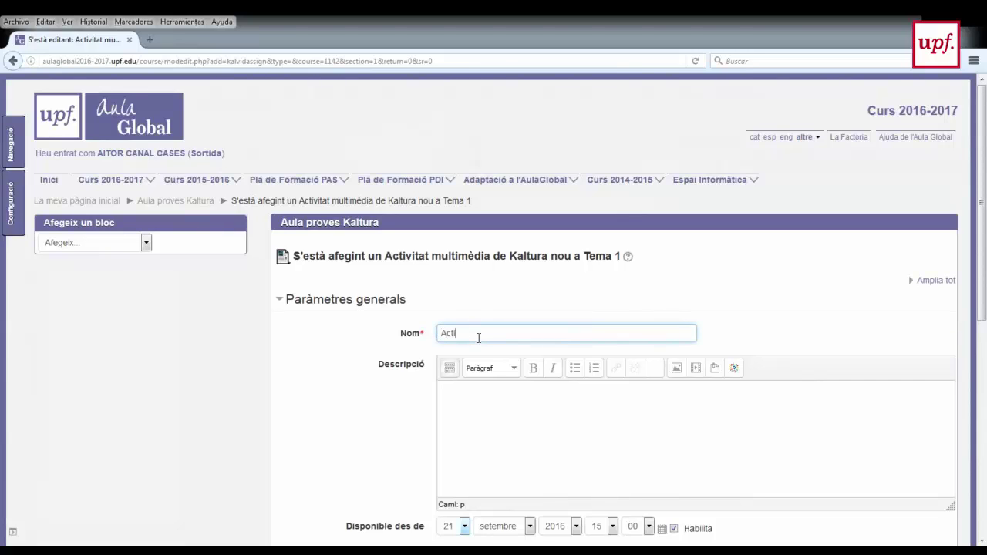
text(Activitat Kaltura)
scroll(533, 336, down, 3)
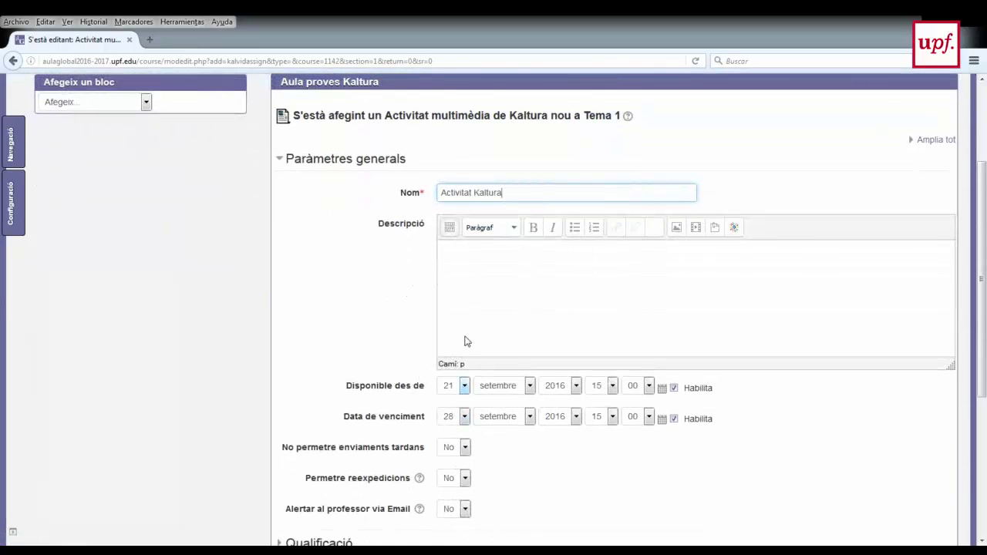
scroll(467, 341, down, 2)
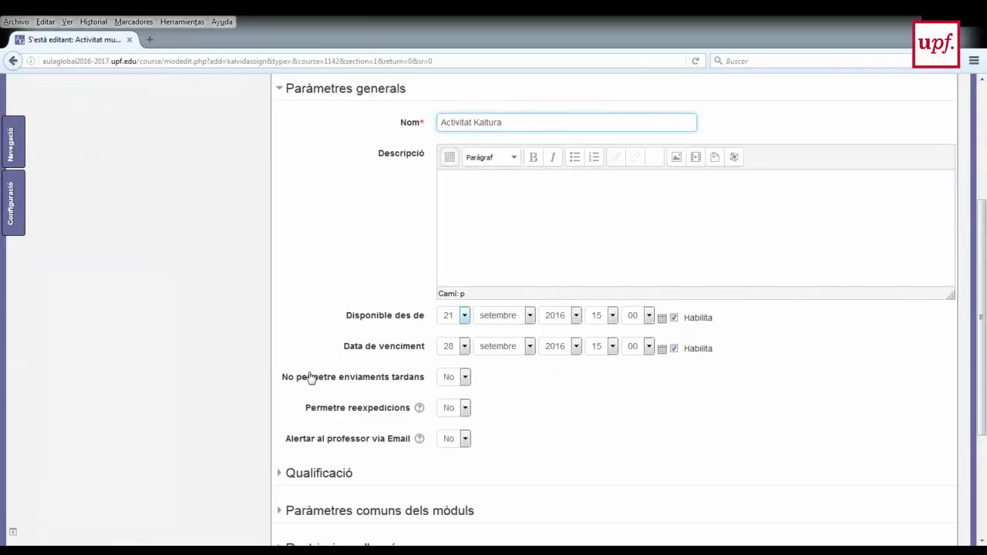
scroll(310, 377, down, 2)
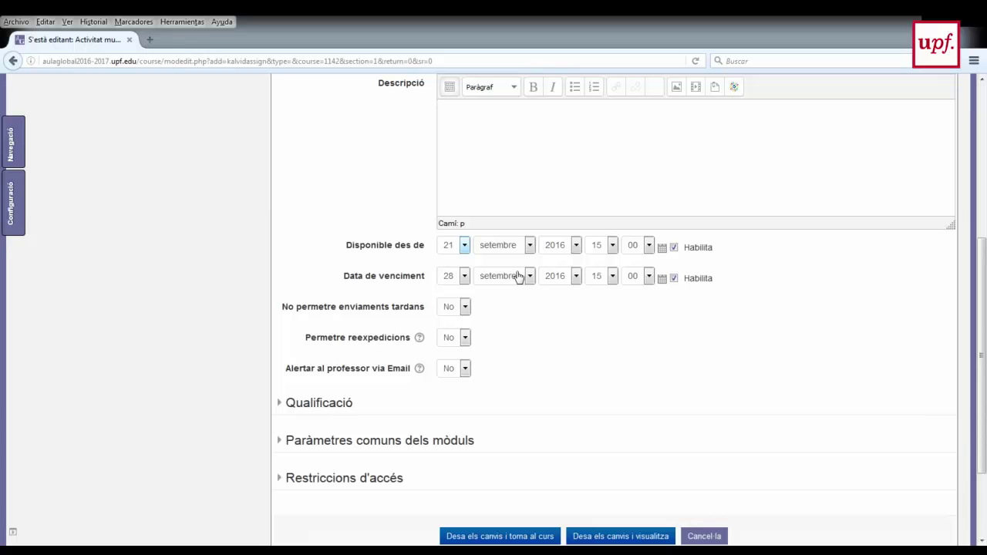
scroll(344, 323, down, 2)
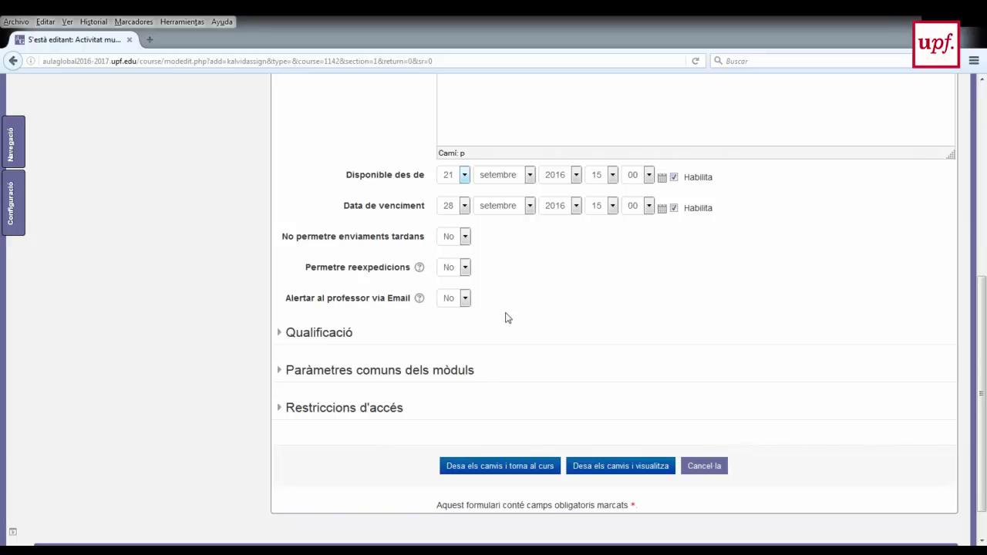
- Examine the activity's Qualificació and Paràmetres comuns dels mòduls settings, and collapse both sections again
click(316, 332)
click(519, 367)
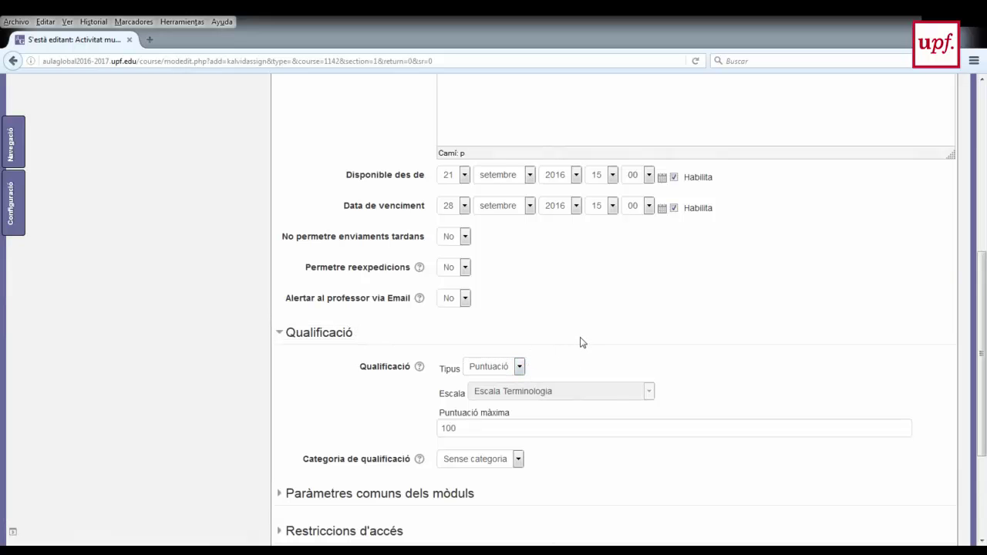
scroll(548, 324, down, 2)
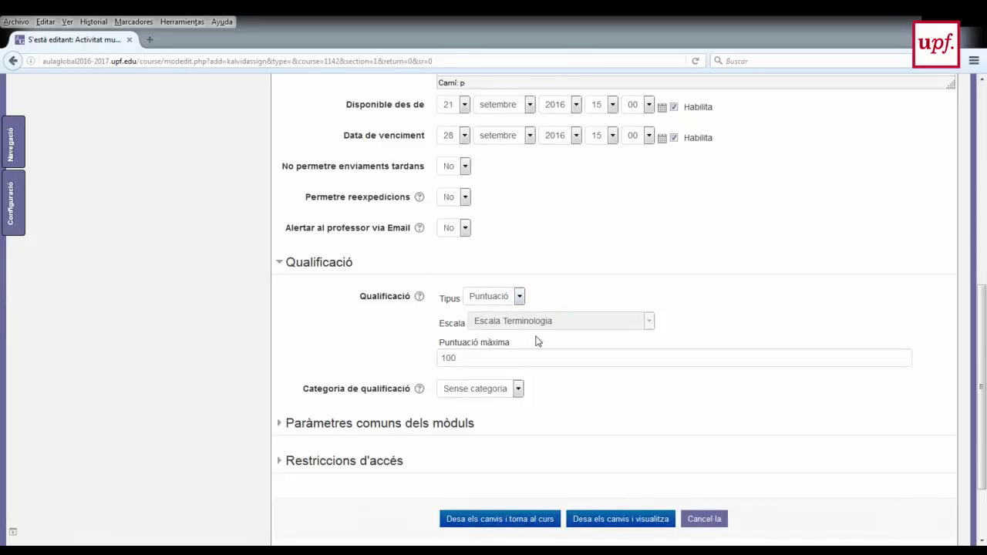
scroll(534, 346, down, 1)
scroll(533, 349, down, 2)
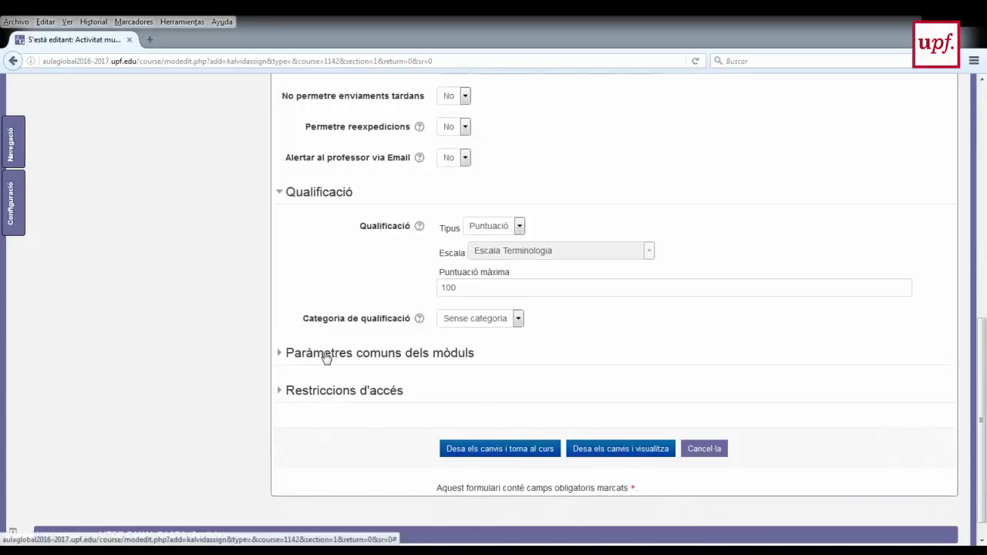
click(390, 353)
scroll(381, 379, down, 2)
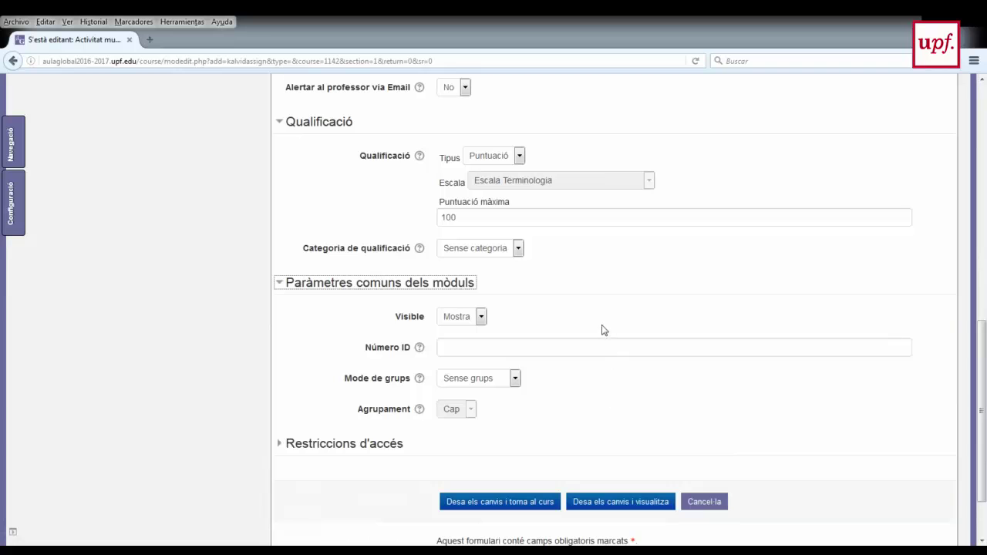
click(278, 291)
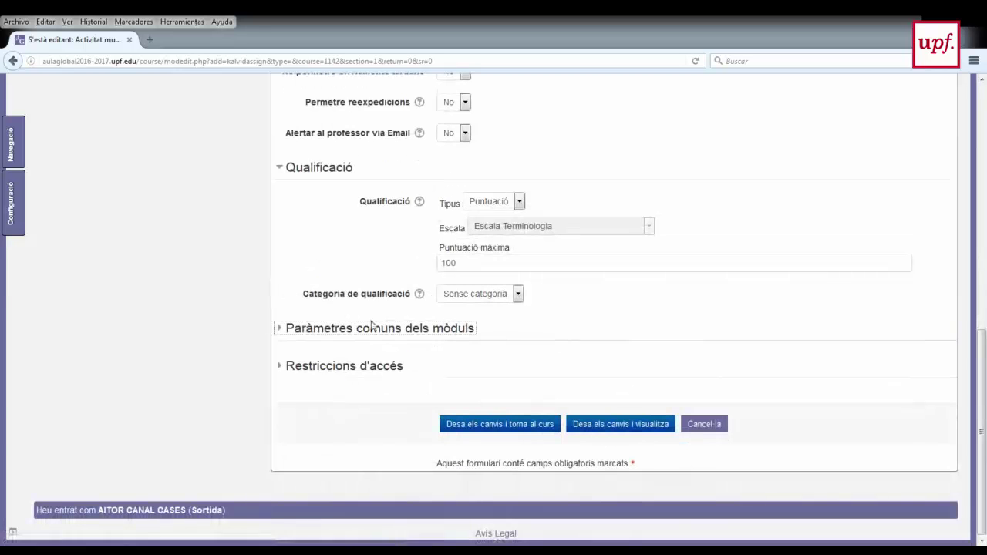
click(283, 170)
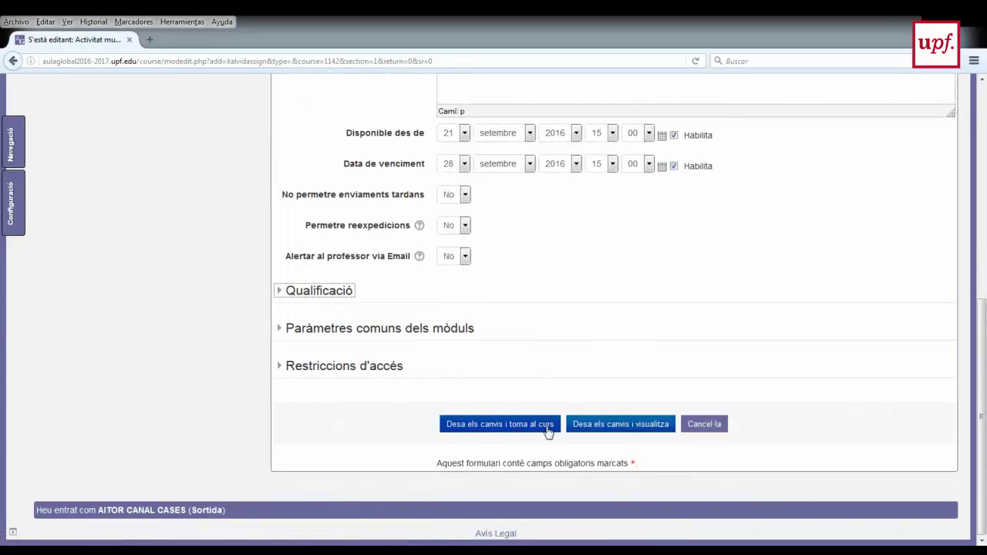
- Save the activity back to the course, then open "Activitat Kaltura" and view its submission grading page
click(548, 431)
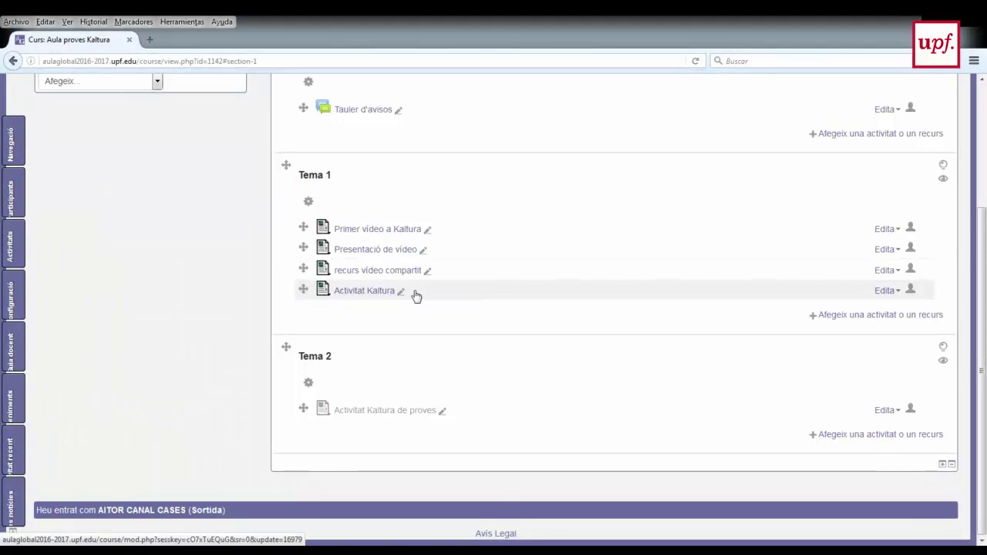
click(364, 291)
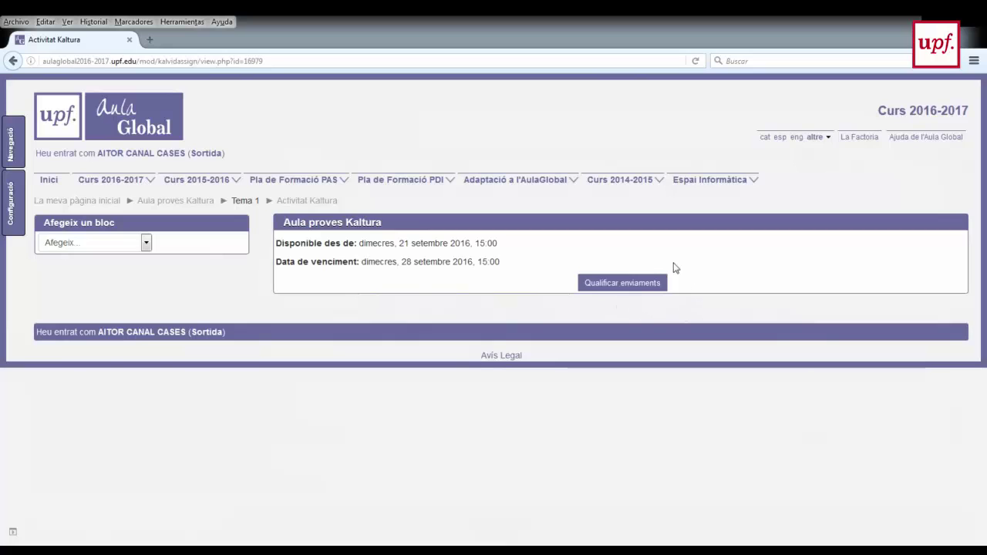
click(620, 287)
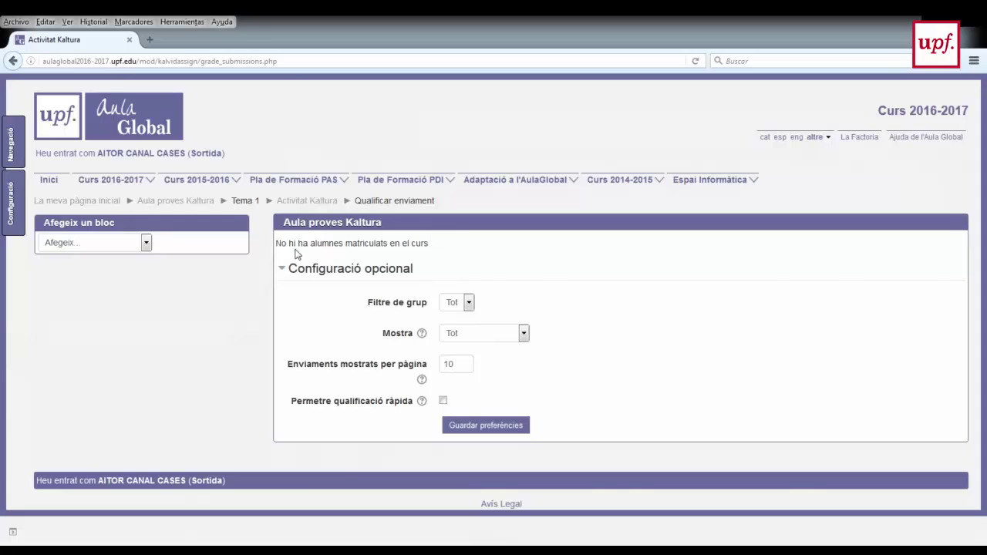
drag(276, 243, 430, 243)
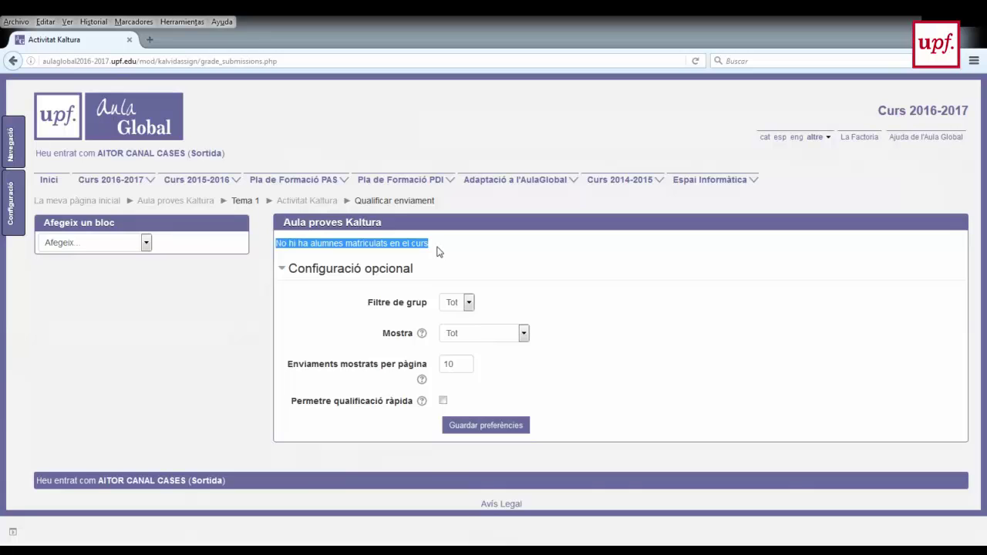
click(437, 251)
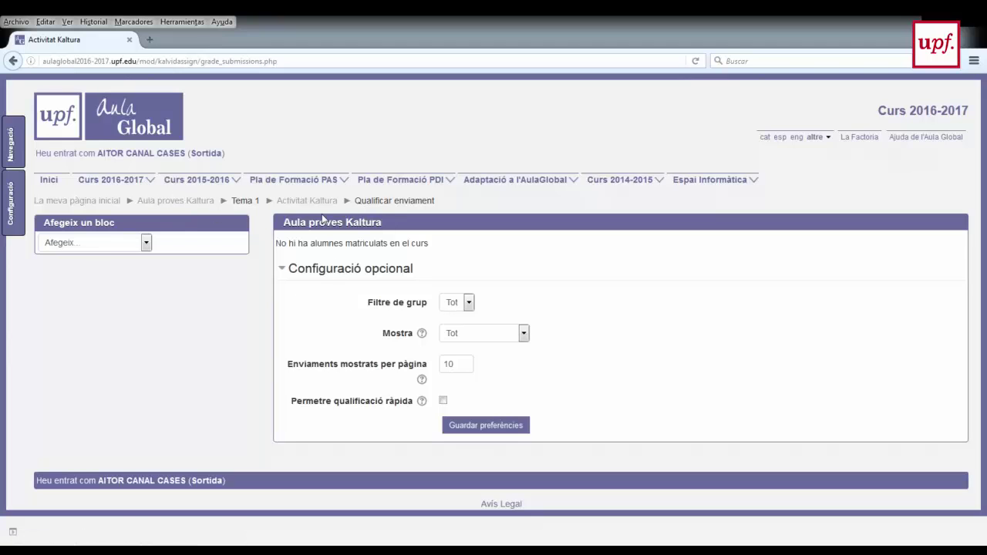
- Return to the course page and make the hidden "Activitat Kaltura de proves" in Tema 2 visible
click(208, 202)
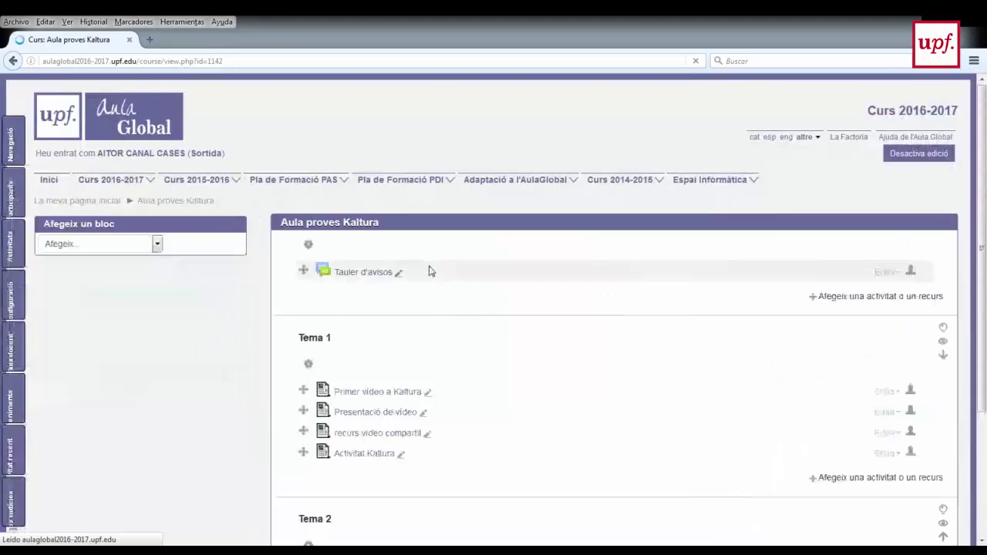
scroll(430, 270, down, 3)
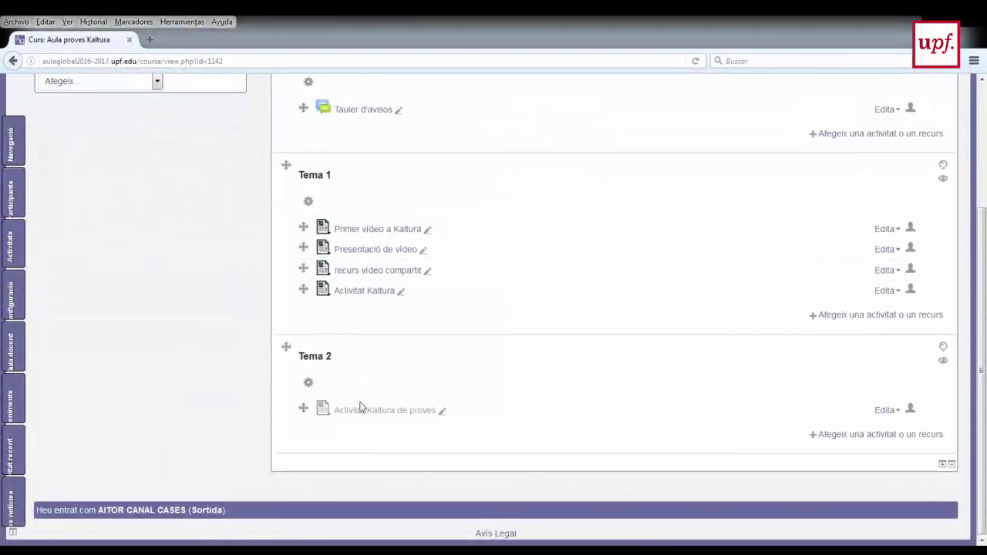
drag(302, 407, 325, 320)
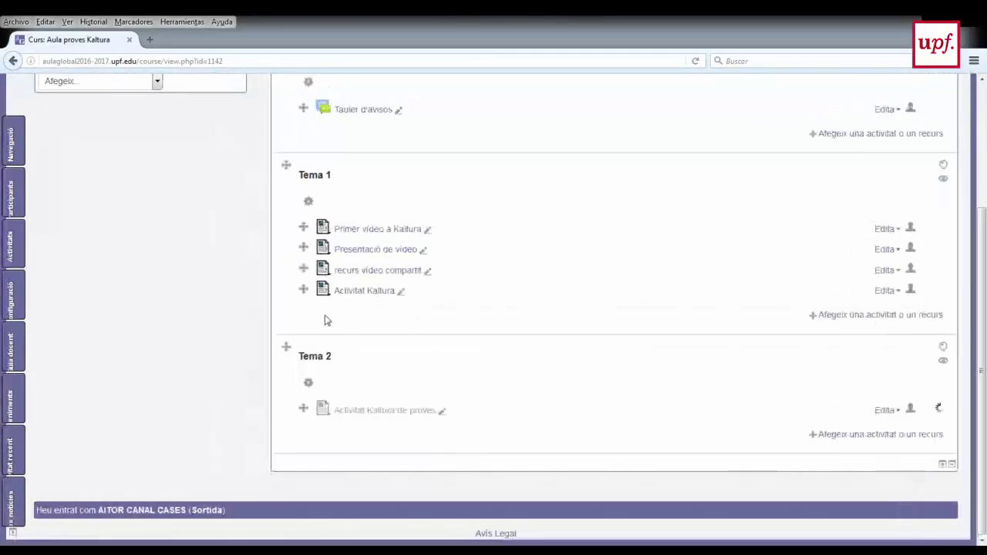
click(888, 411)
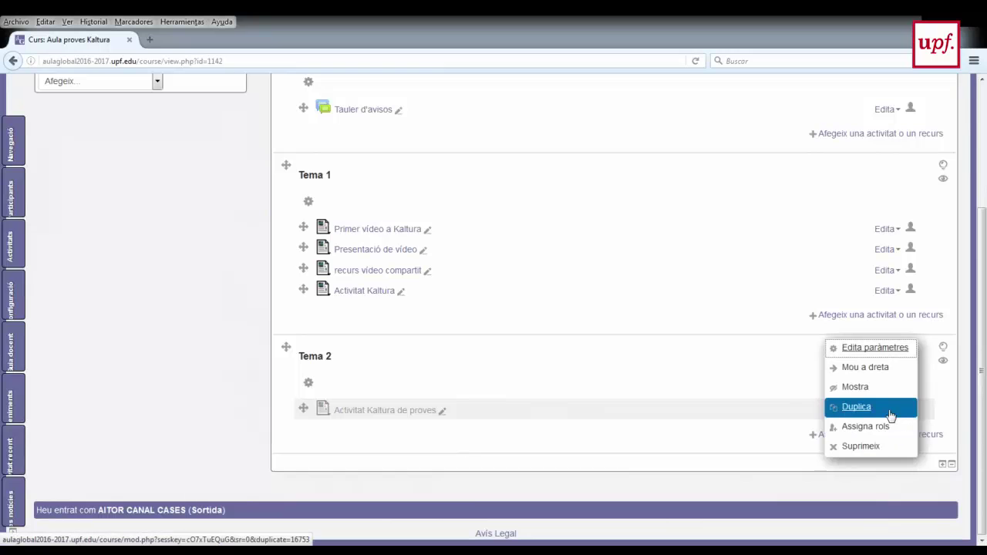
click(857, 389)
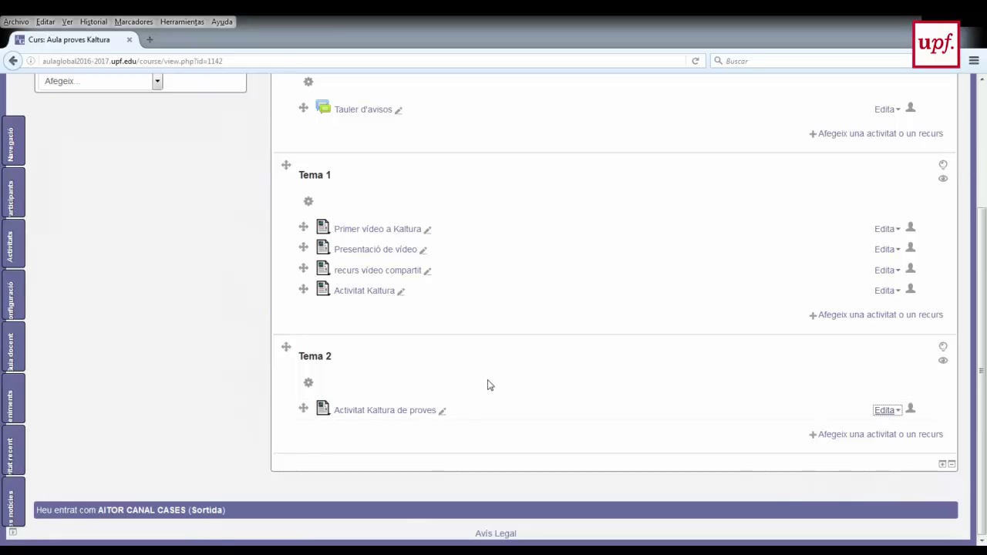
- Open "Activitat Kaltura de proves" in Tema 2 and check its number of submissions
click(380, 411)
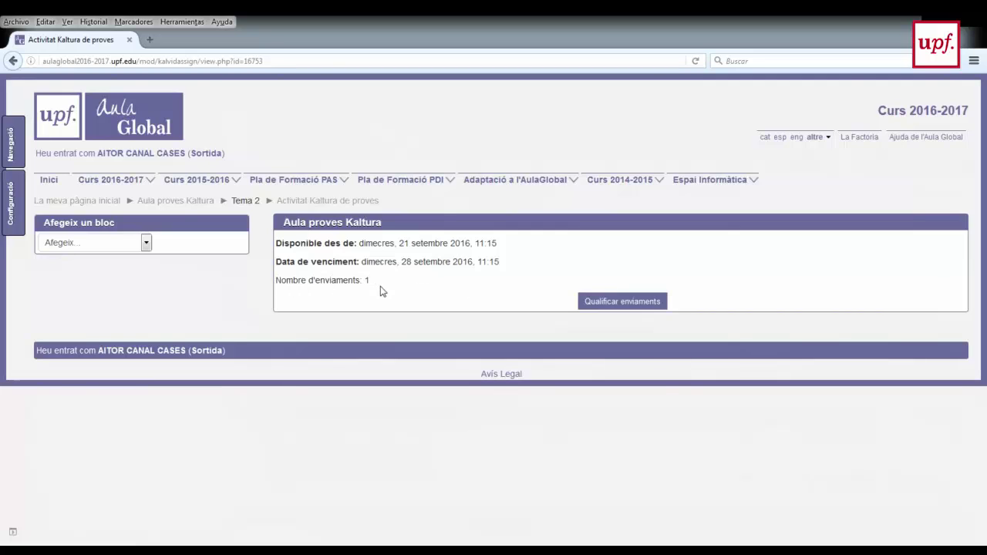
drag(276, 284, 371, 284)
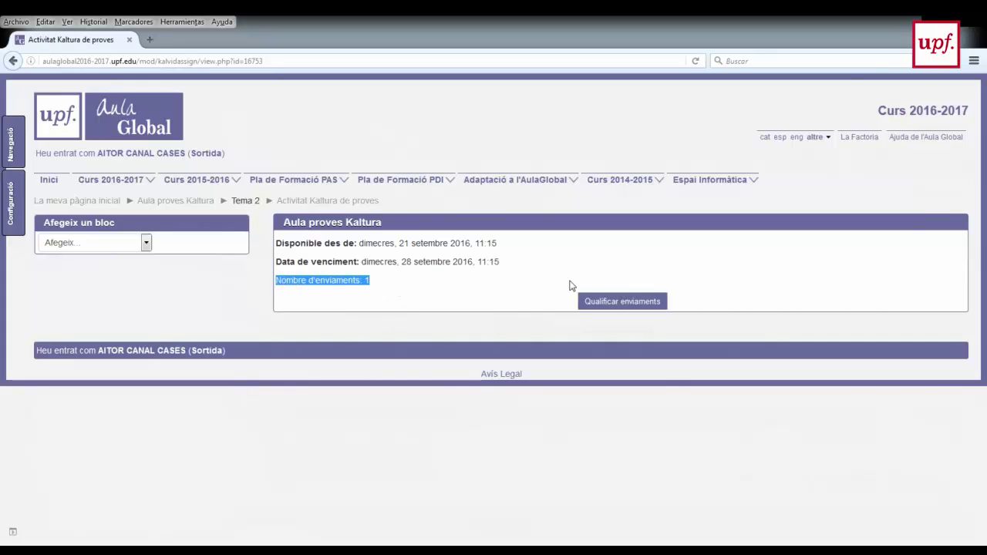
- Open the submission grading page, play the student's submitted video, skip ahead to about 1:44, pause it and close the player
click(631, 303)
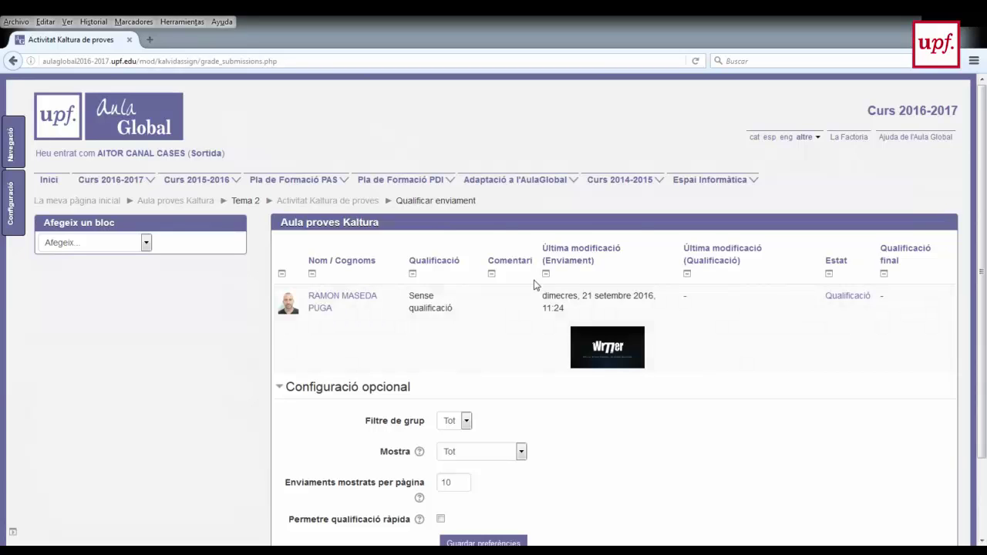
click(600, 353)
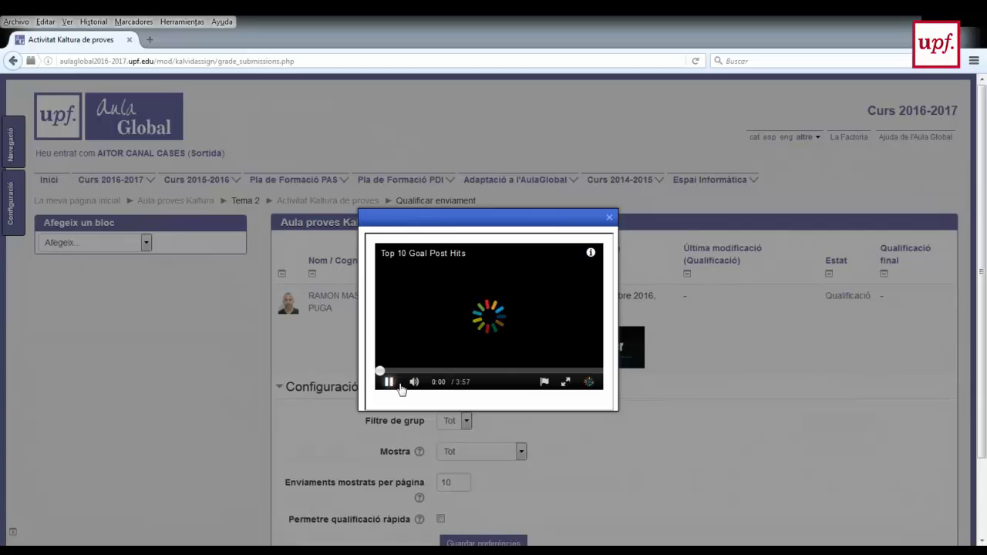
click(458, 371)
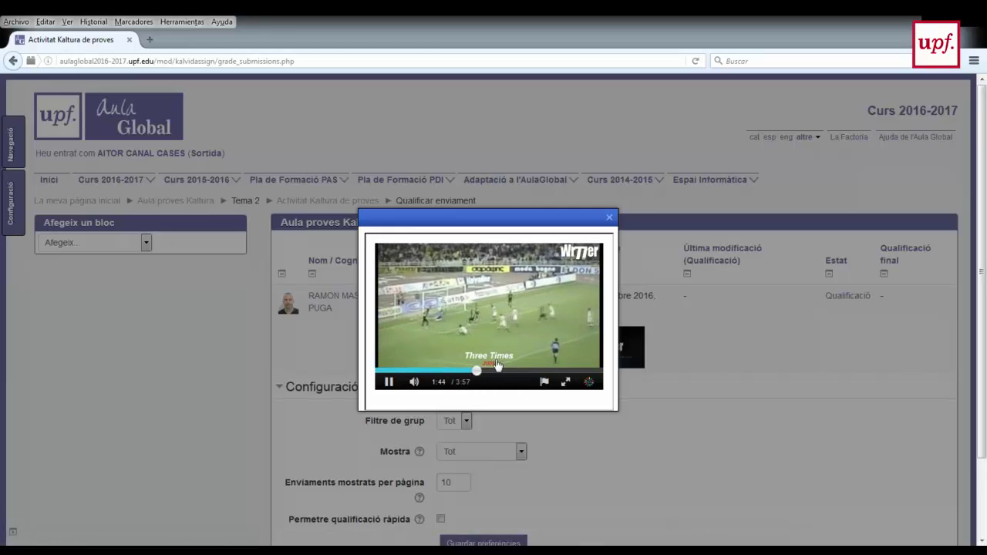
click(388, 381)
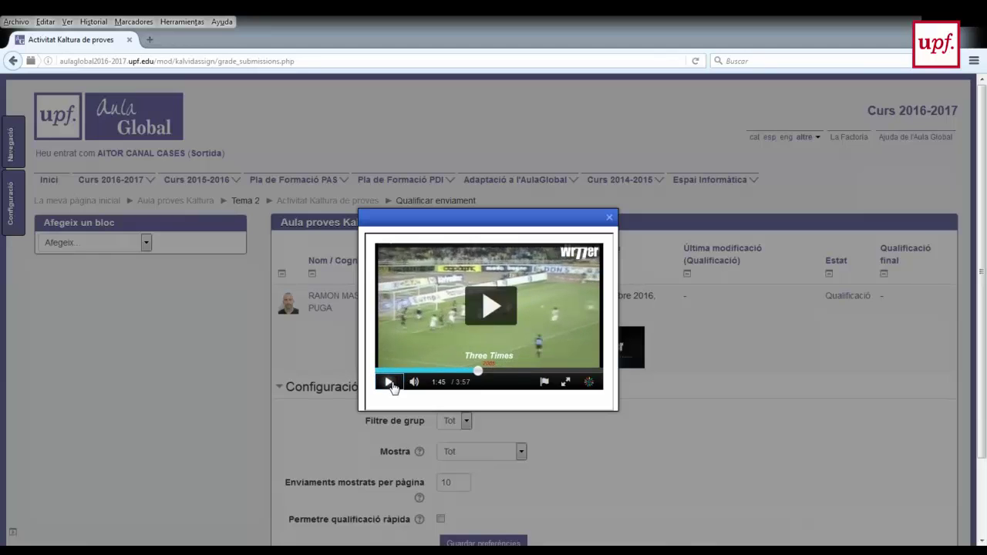
click(609, 220)
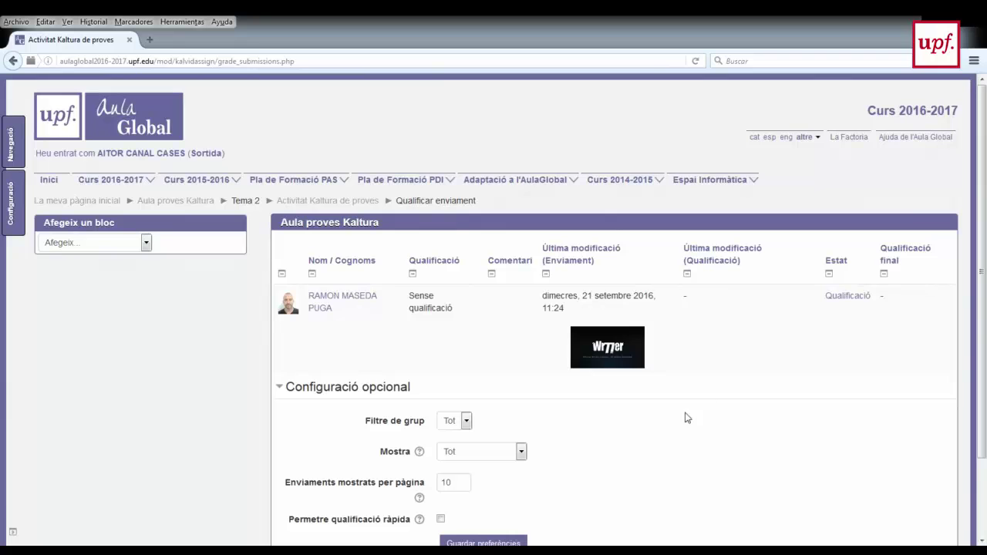
- Enable Permetre qualificació ràpida in the optional settings and save the preferences
scroll(514, 451, down, 2)
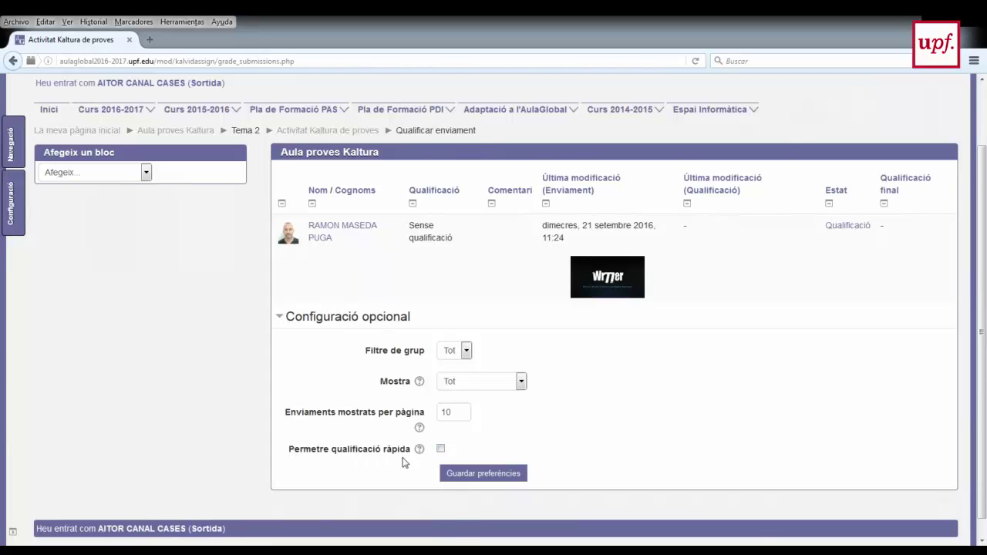
click(501, 473)
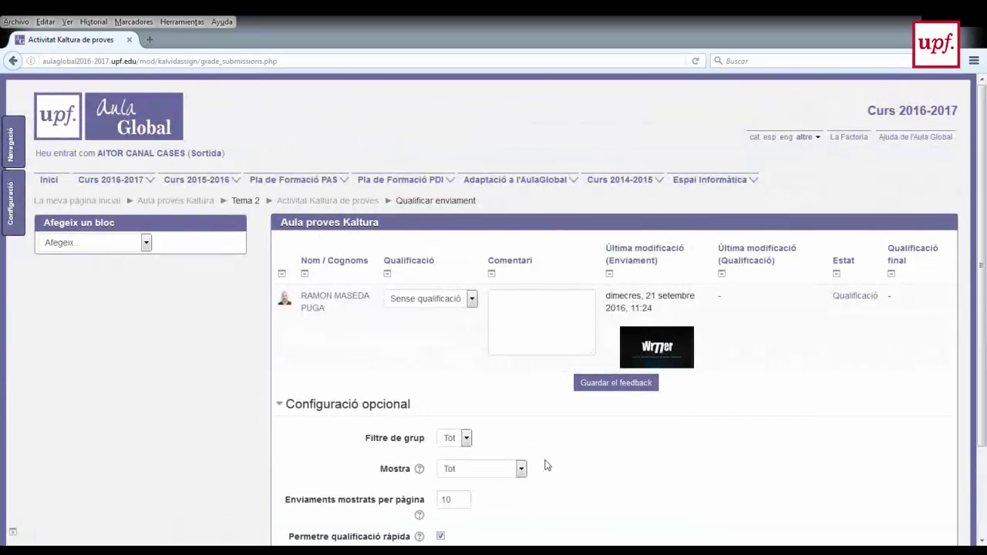
scroll(545, 465, down, 2)
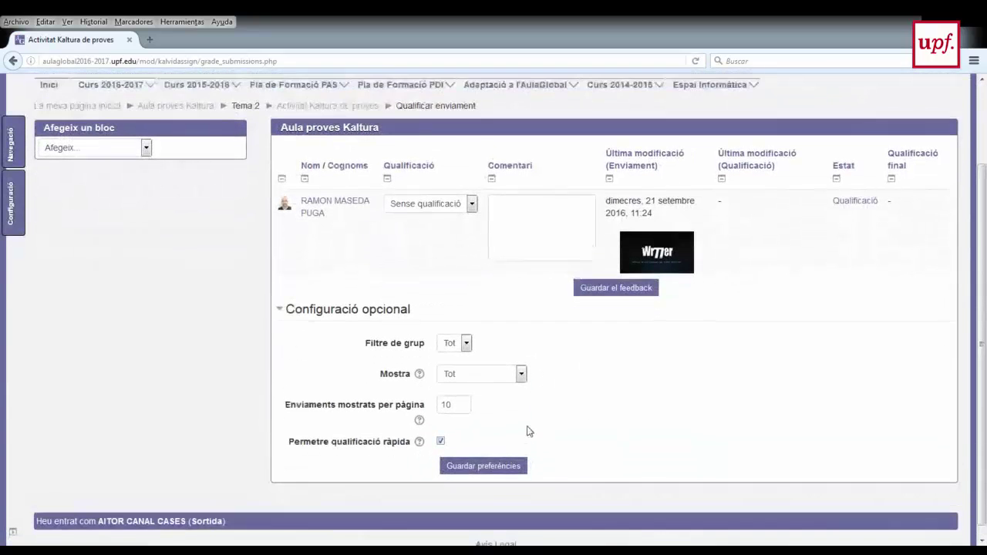
- Try the quick grading fields by opening the grade choices, entering "fgdfgd" as a comment and clearing it
scroll(527, 431, up, 1)
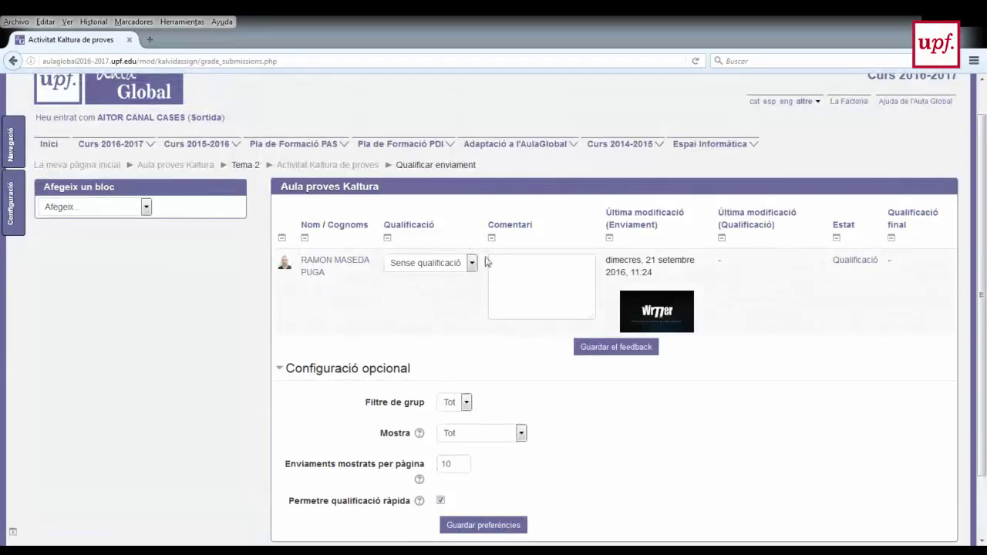
click(471, 263)
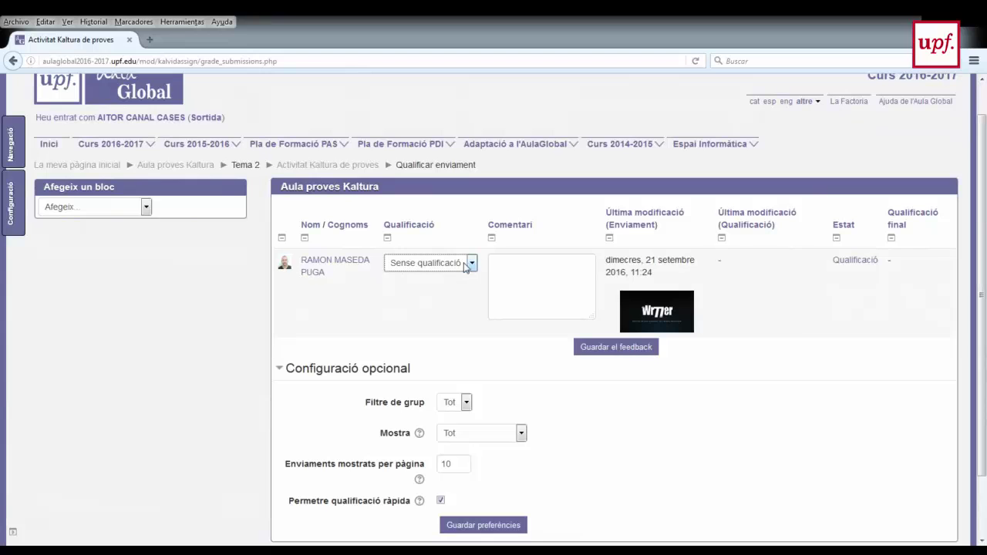
click(507, 267)
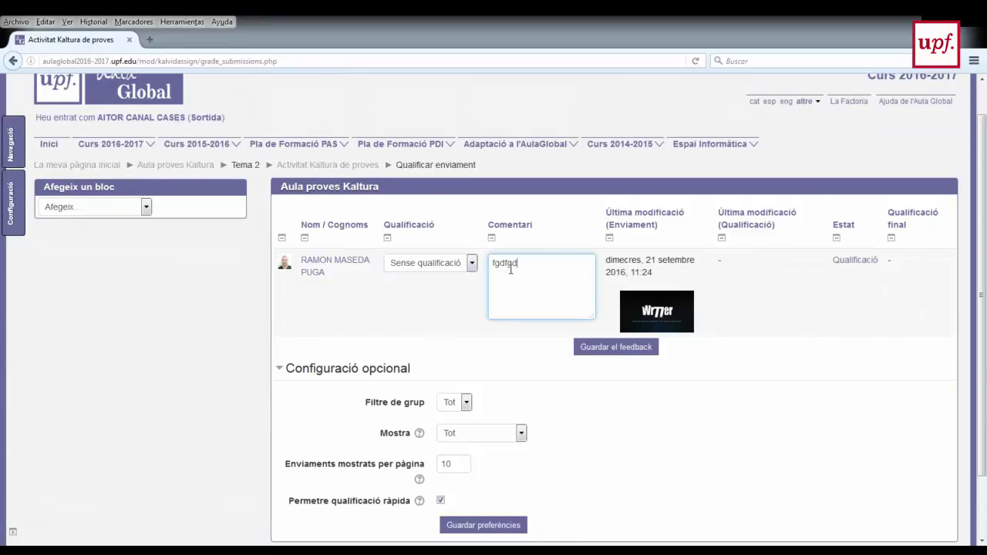
text(fgdfgd)
key(BackSpace)
key(BackSpace)
key(BackSpace)
key(BackSpace)
key(BackSpace)
key(BackSpace)
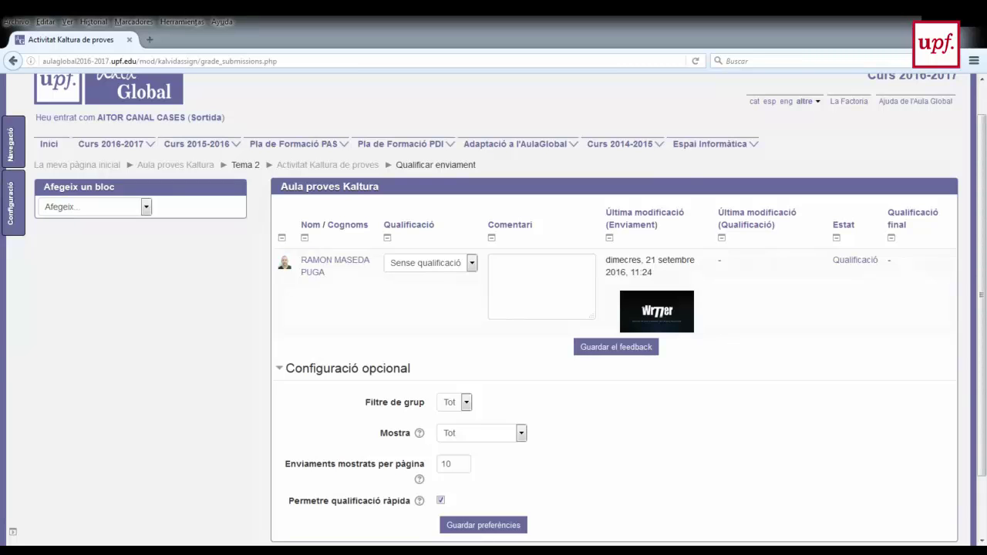
click(501, 296)
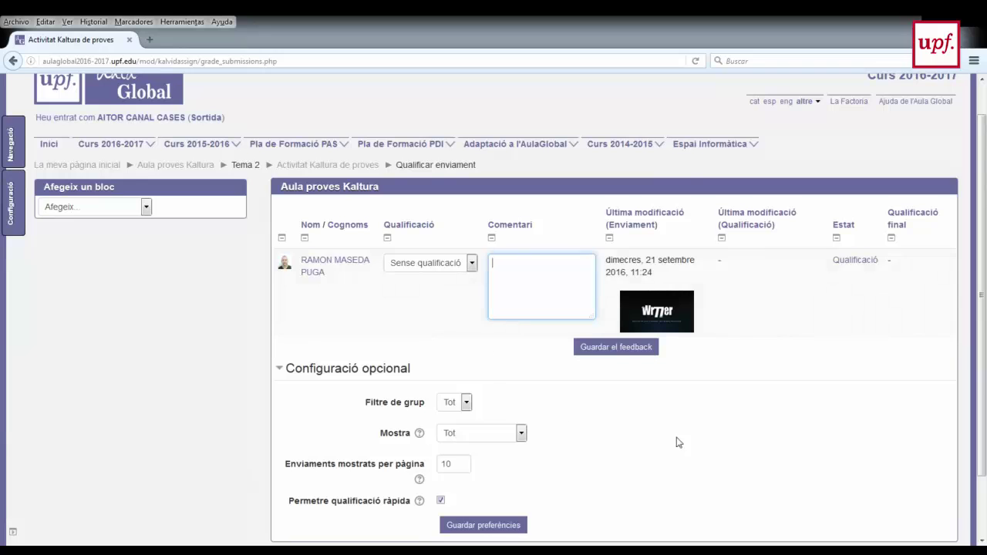
- Open the student's individual grading page, expand the Previsualització section and pause the submitted video
click(868, 263)
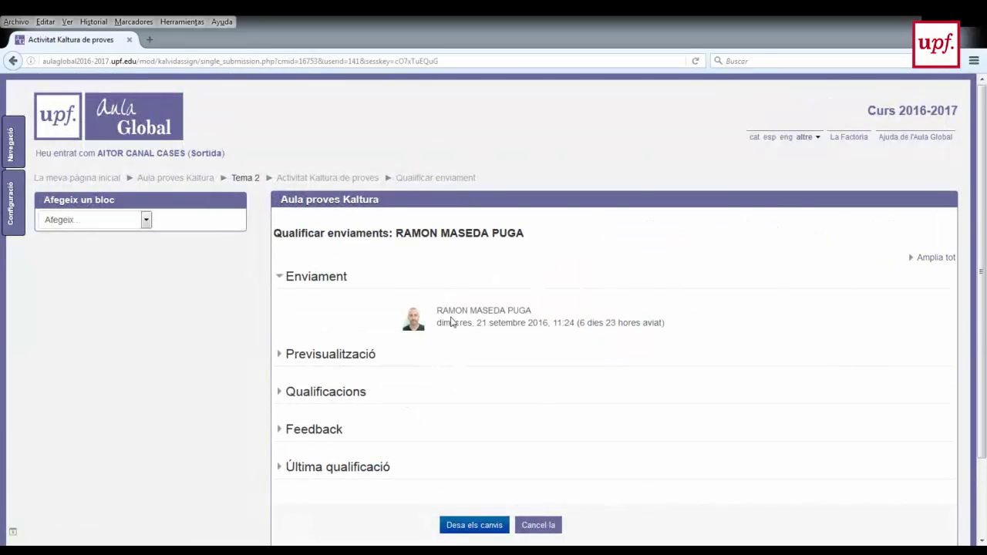
scroll(466, 284, down, 2)
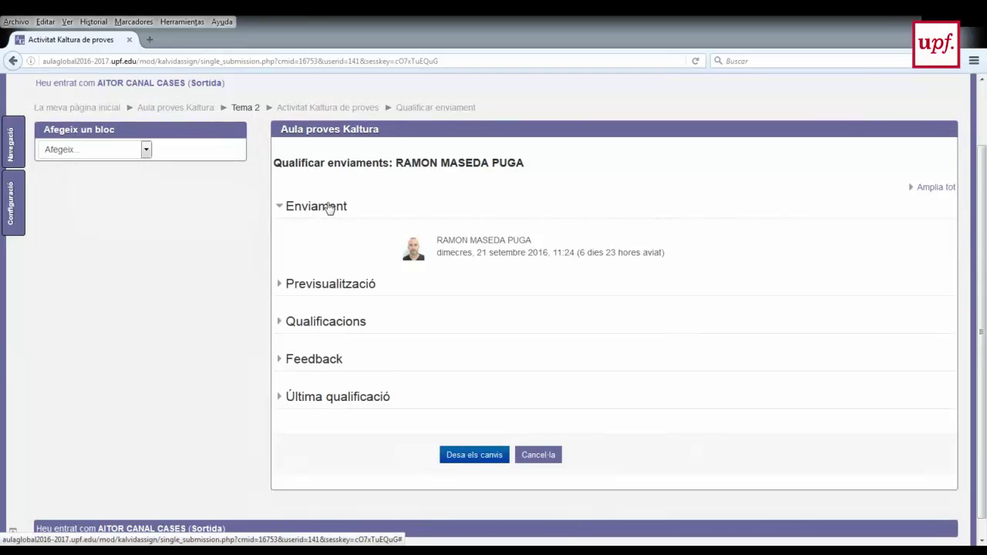
click(281, 284)
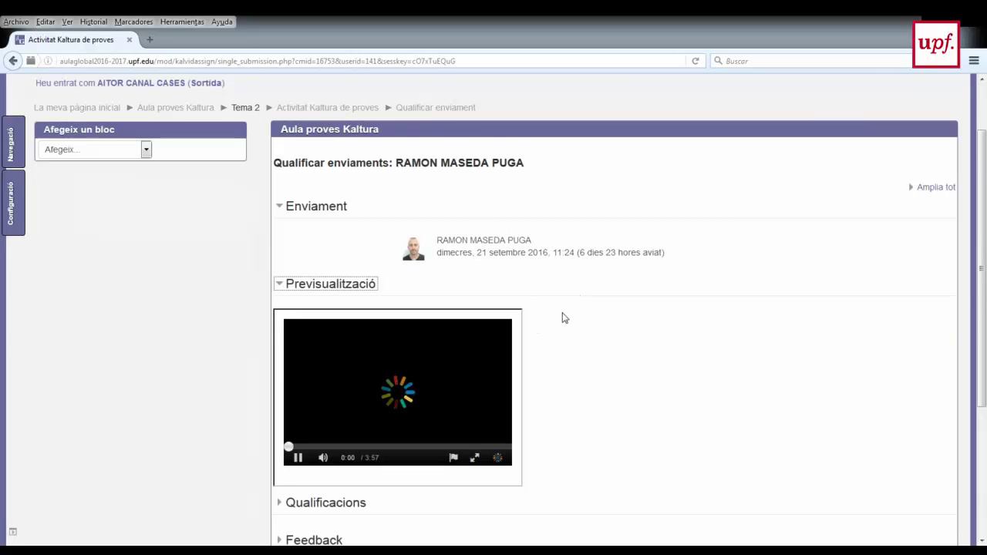
scroll(574, 307, down, 2)
scroll(574, 307, down, 2)
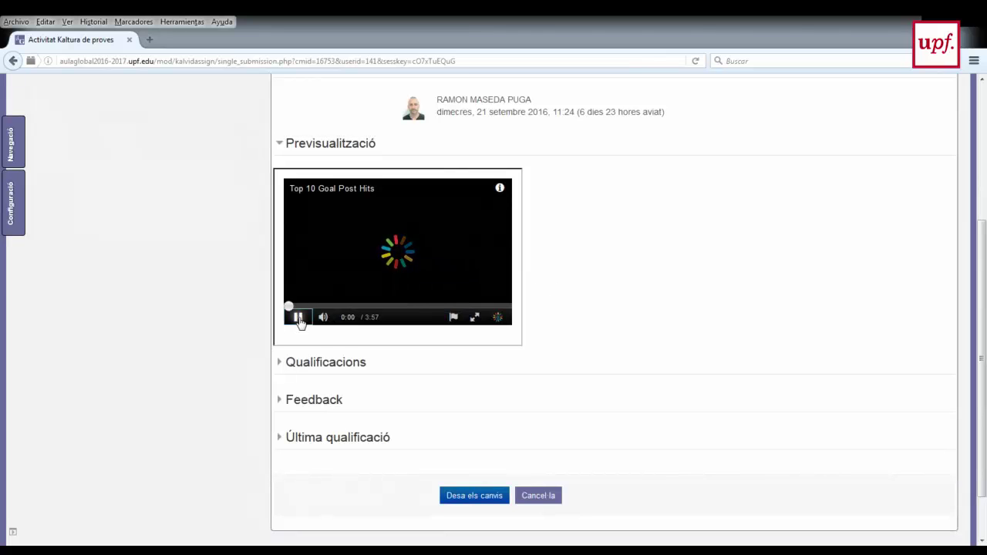
click(297, 320)
scroll(615, 334, down, 1)
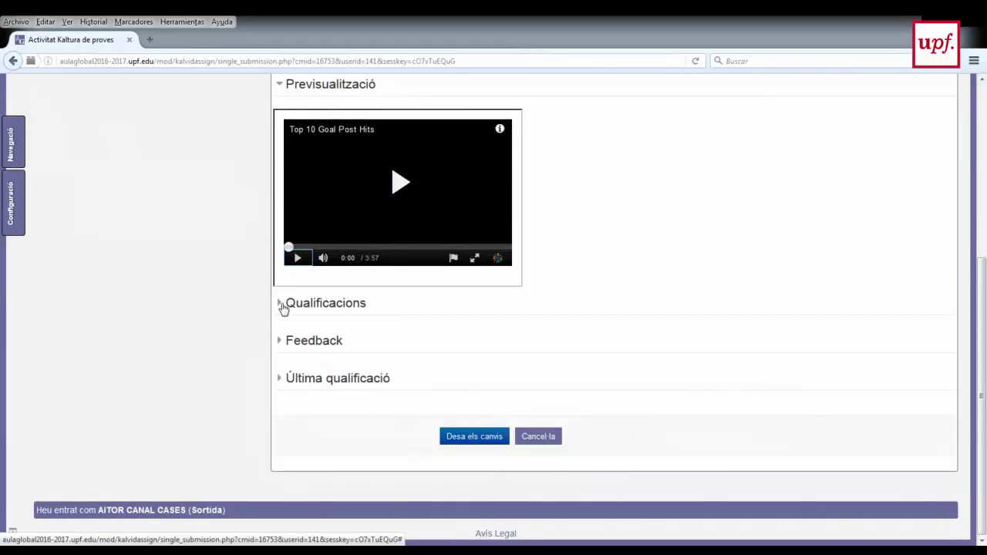
- Expand the Qualificacions section and check the choices for the submission's grade
click(279, 307)
click(525, 339)
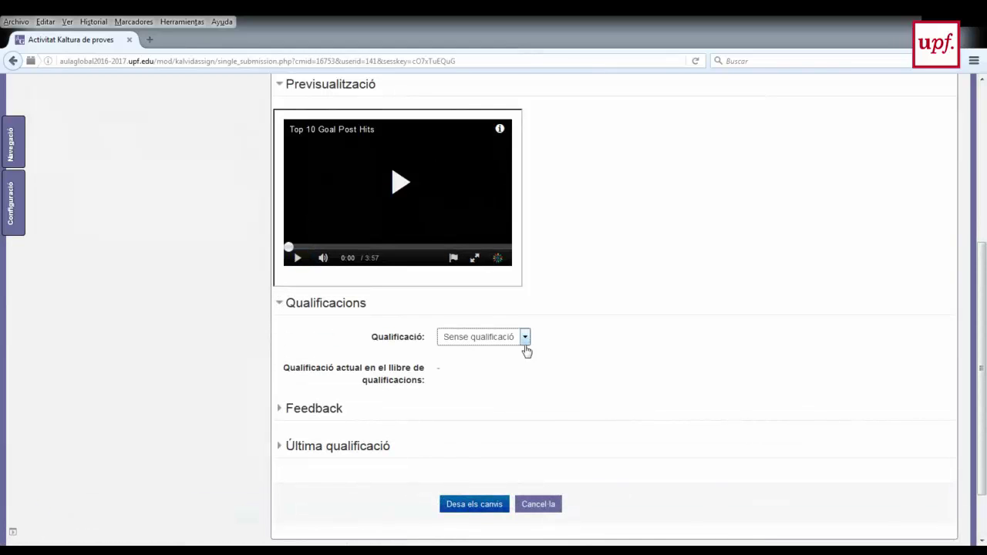
scroll(537, 368, down, 2)
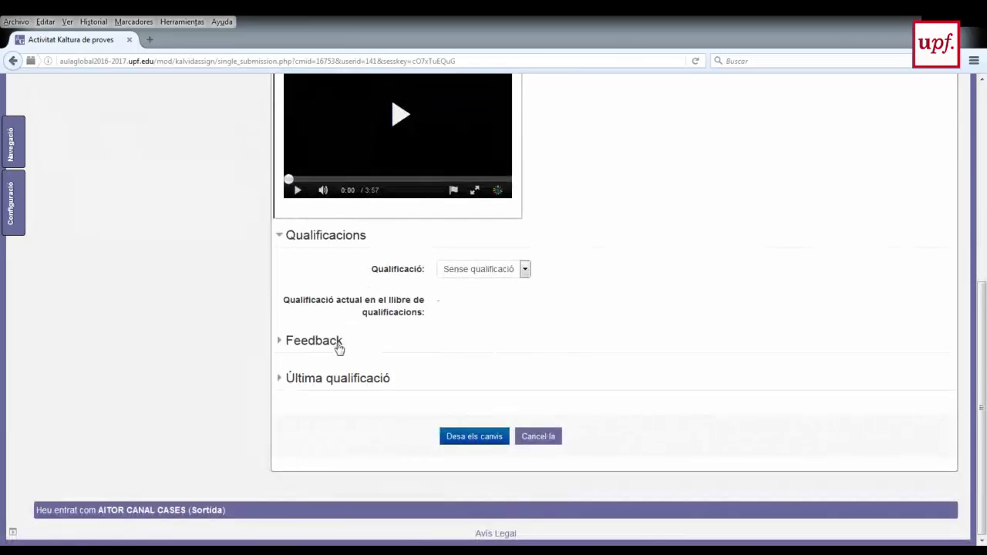
- Expand the Feedback section and write "Molt bé!" as feedback, followed by a new paragraph
click(280, 344)
scroll(509, 346, down, 2)
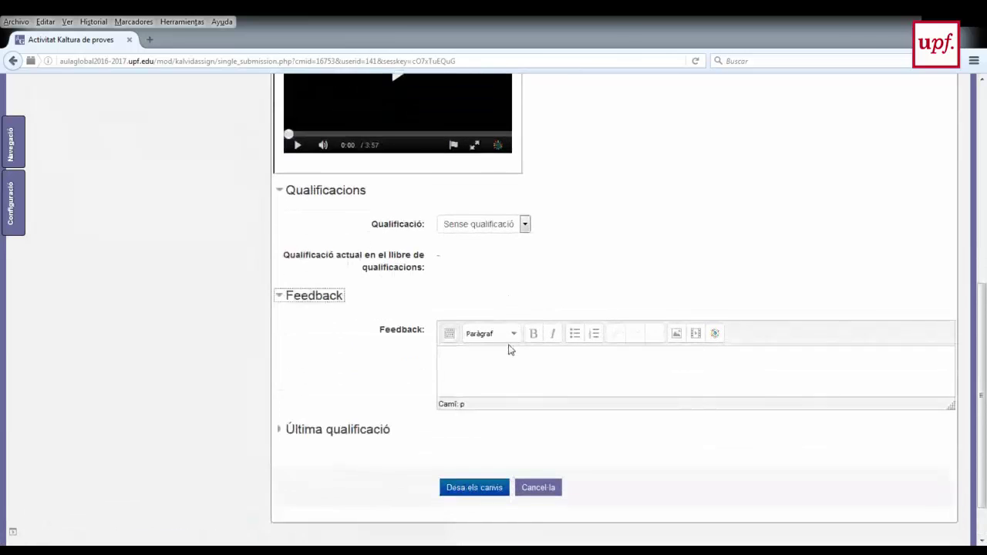
click(453, 337)
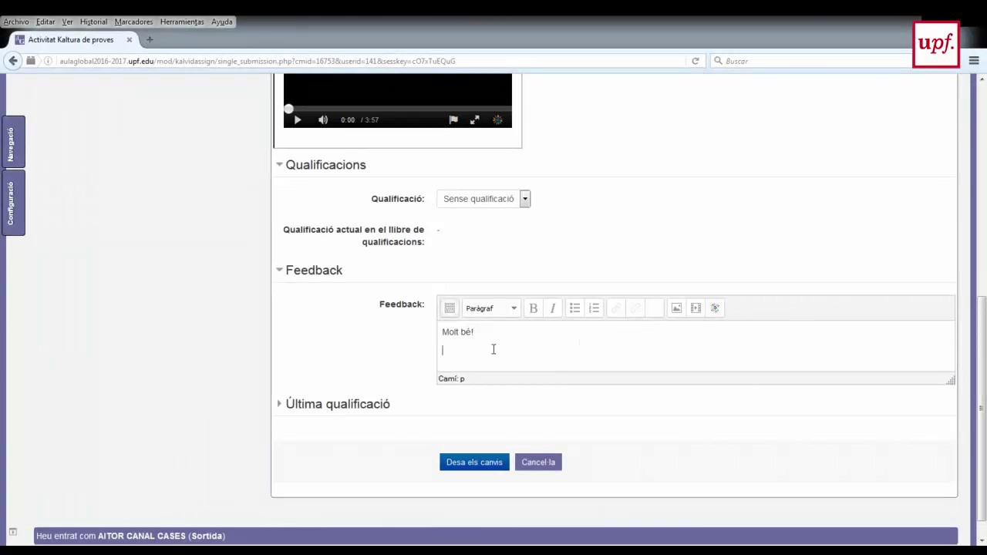
key(Return)
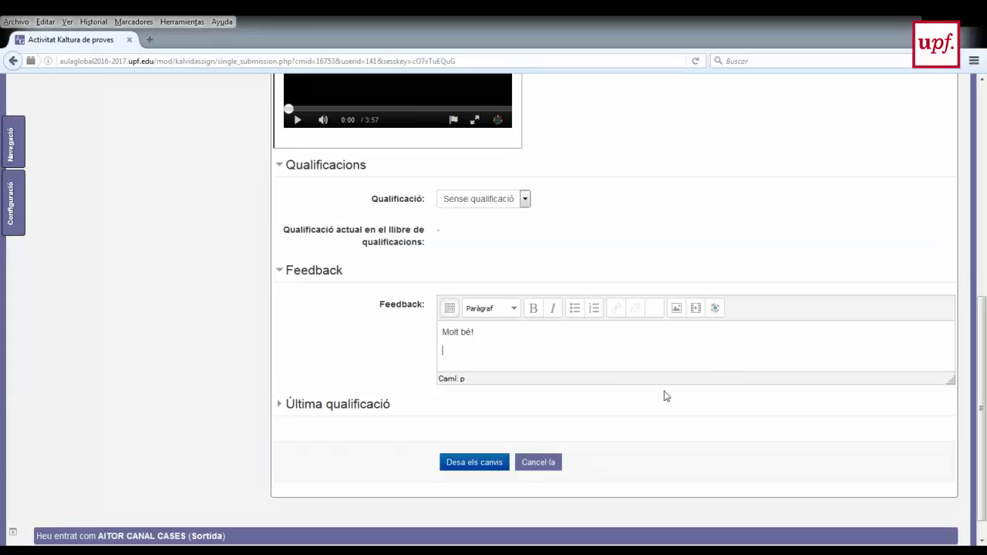
- Embed the Kaltura video "Primer vídeo" in the feedback from Mis archivos multimedia and save the changes
click(715, 308)
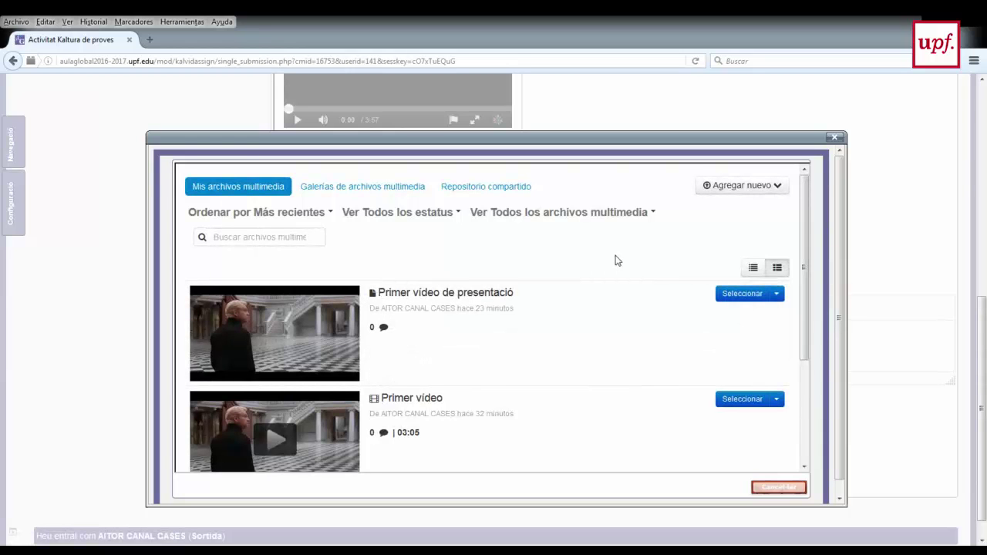
scroll(615, 260, down, 5)
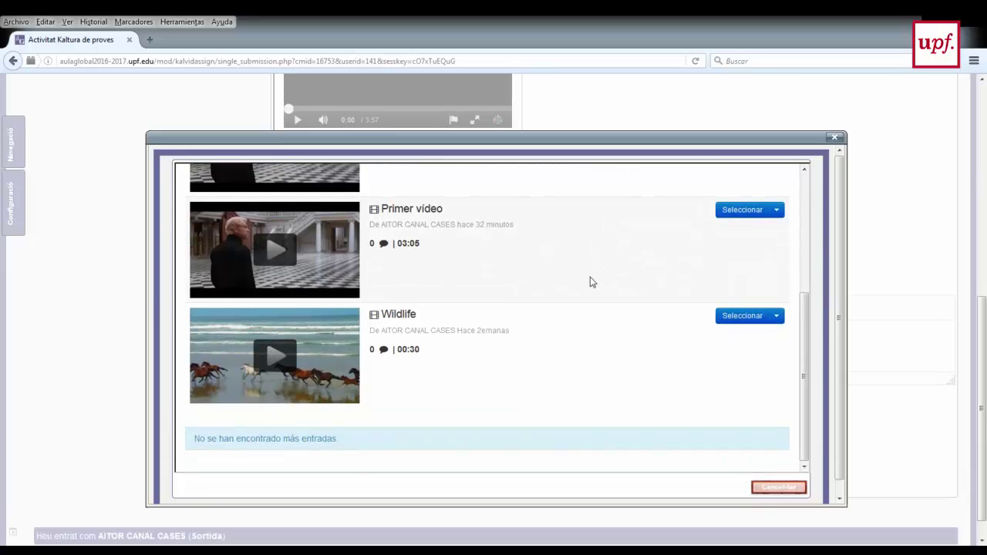
scroll(591, 279, up, 3)
scroll(573, 293, down, 1)
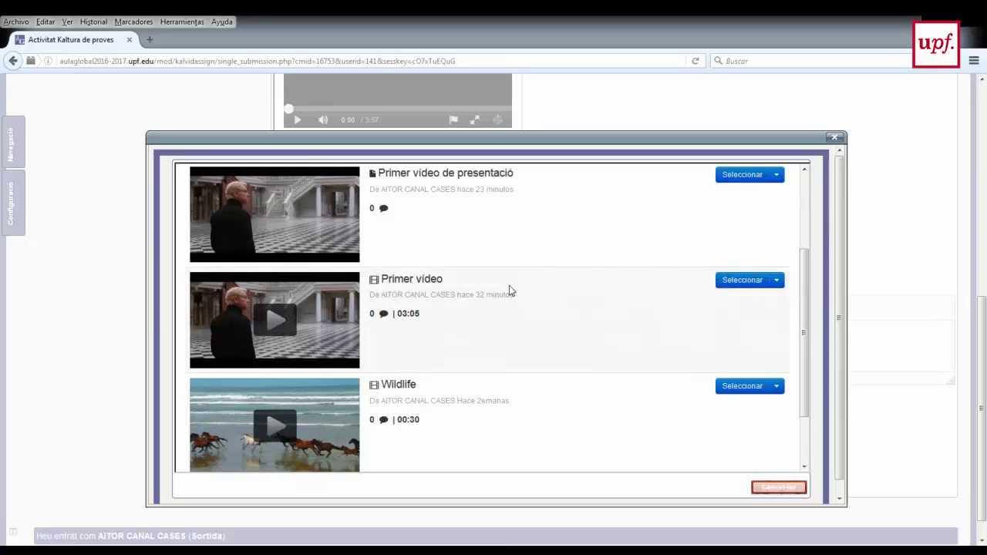
click(736, 282)
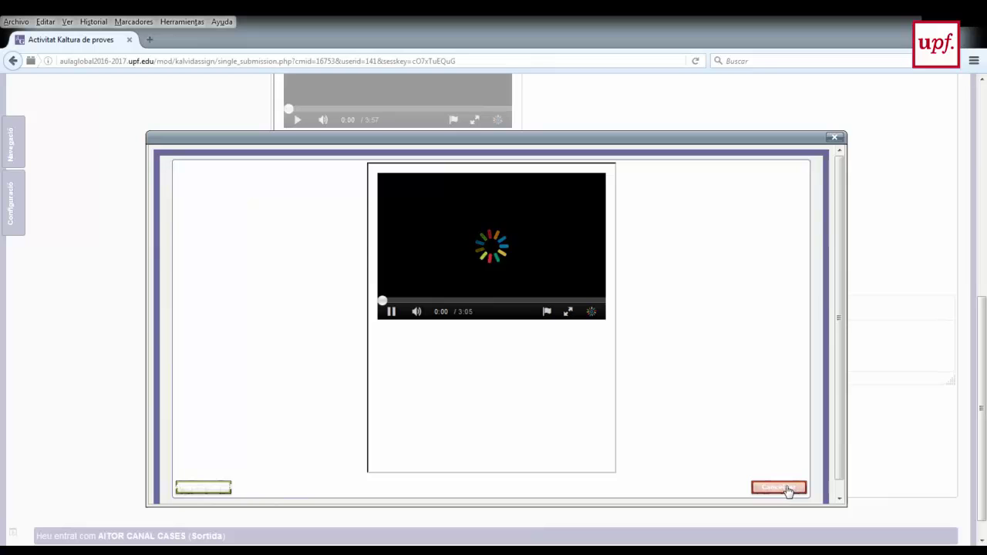
click(203, 488)
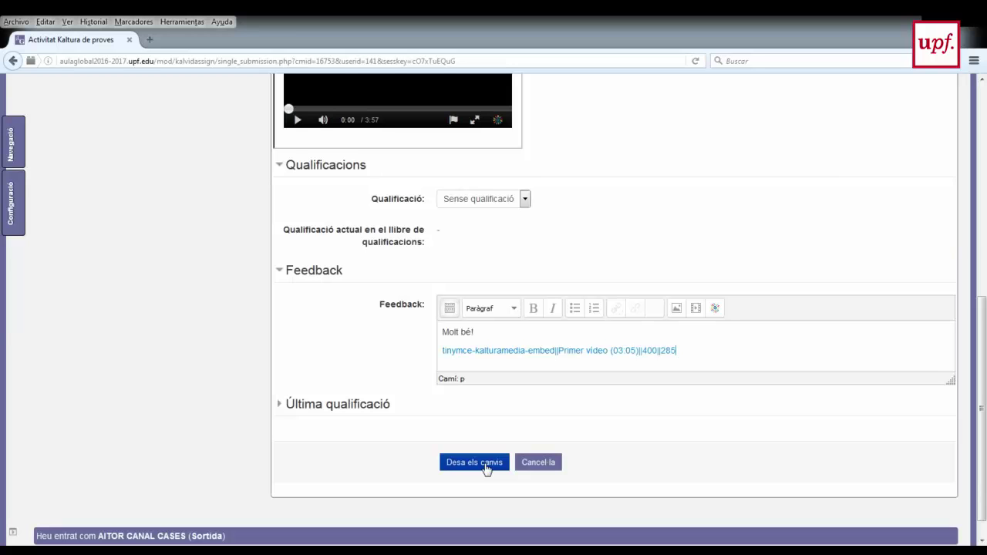
click(485, 466)
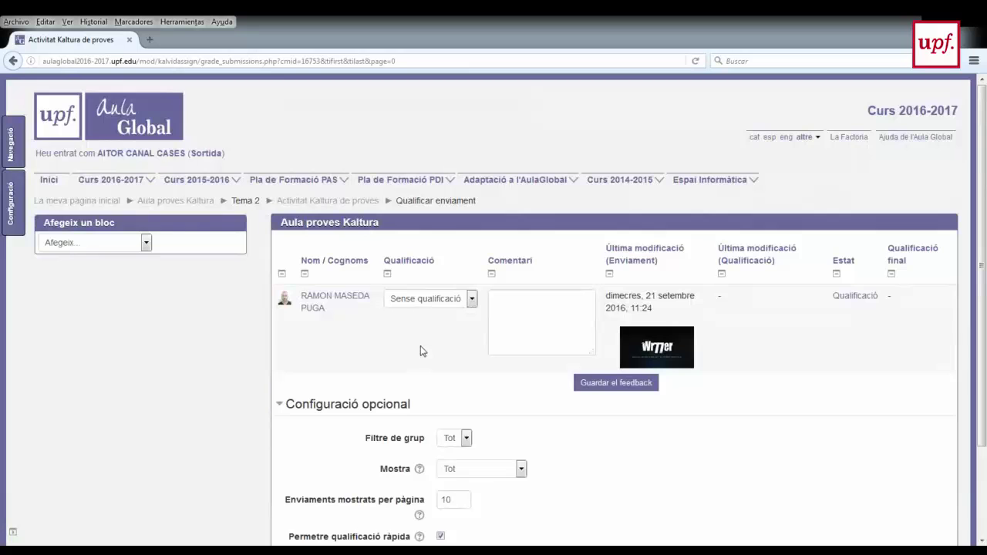
- Save the feedback for the submissions table on the grading page
scroll(420, 348, down, 2)
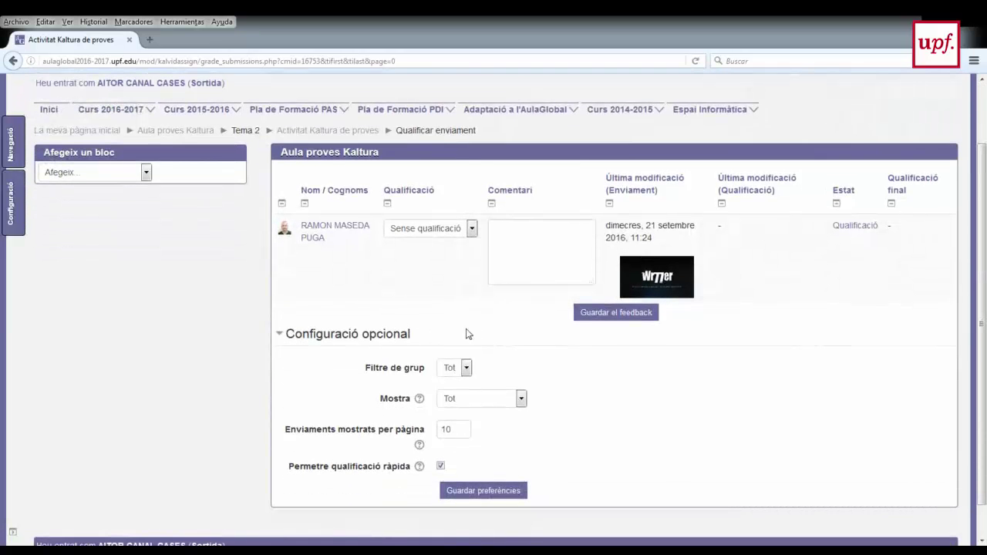
click(621, 315)
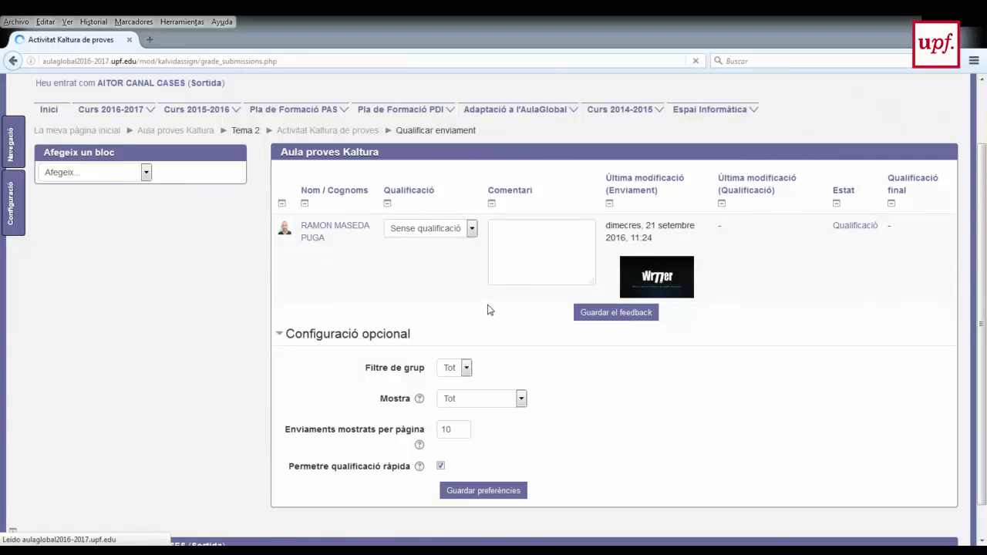
scroll(712, 342, down, 3)
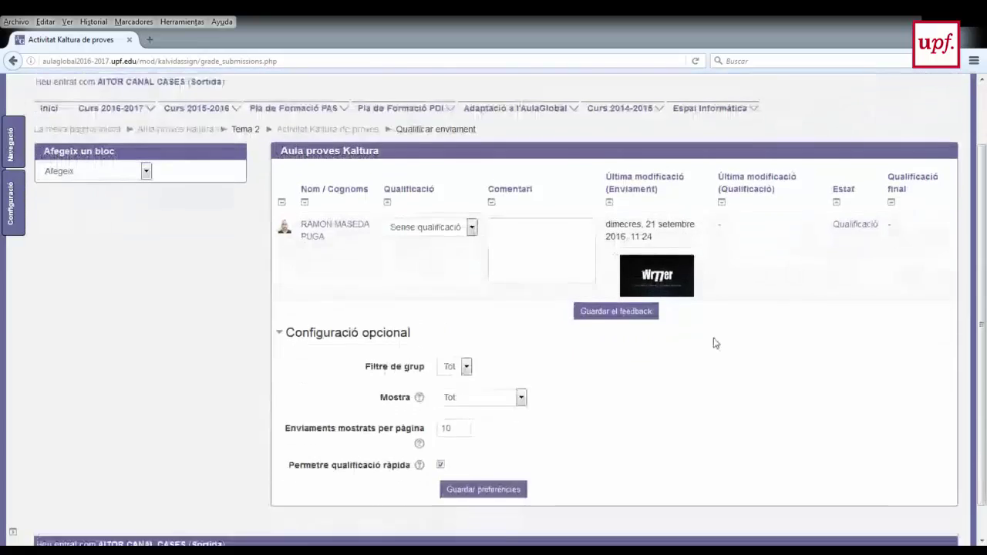
- Reopen the student's individual grading page and expand the Feedback section to check the saved feedback
scroll(763, 308, up, 2)
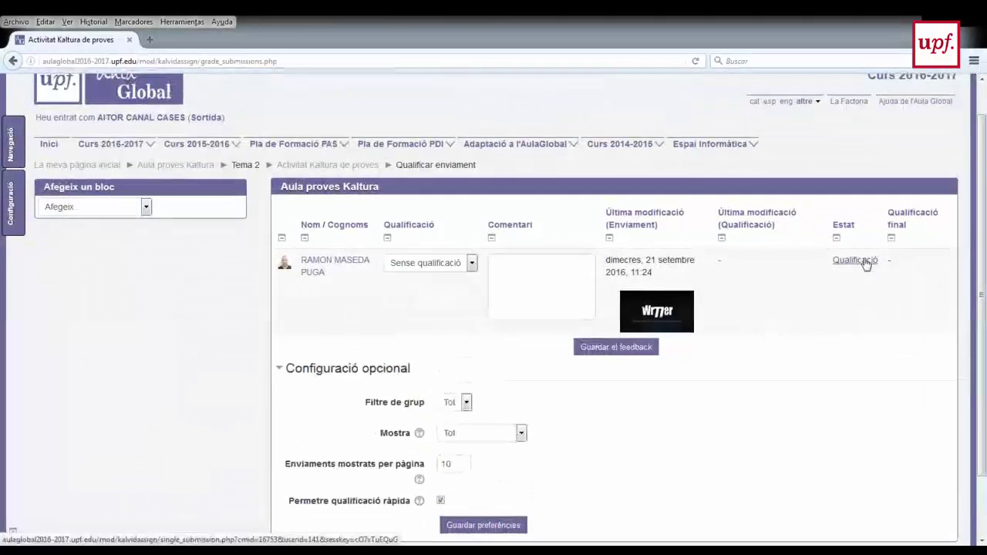
click(854, 262)
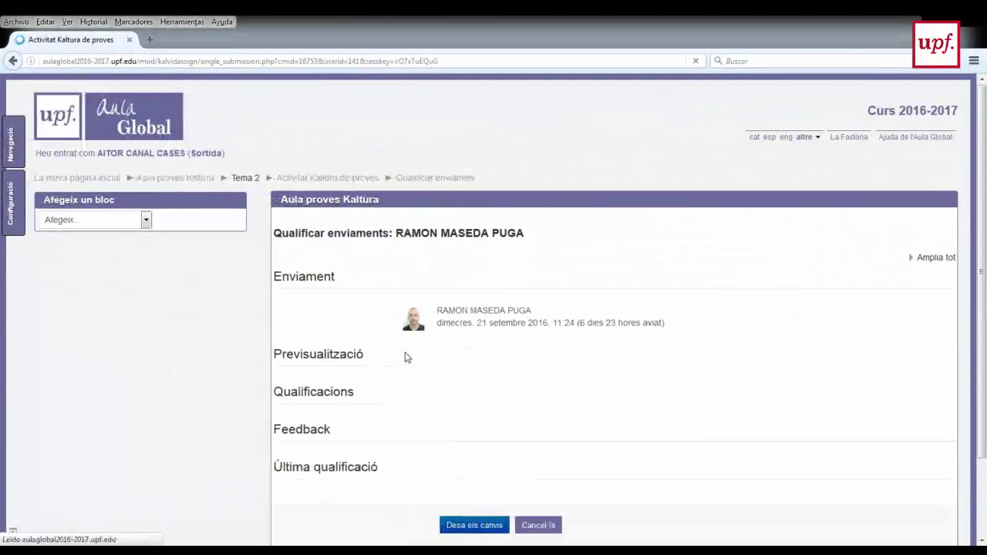
click(300, 431)
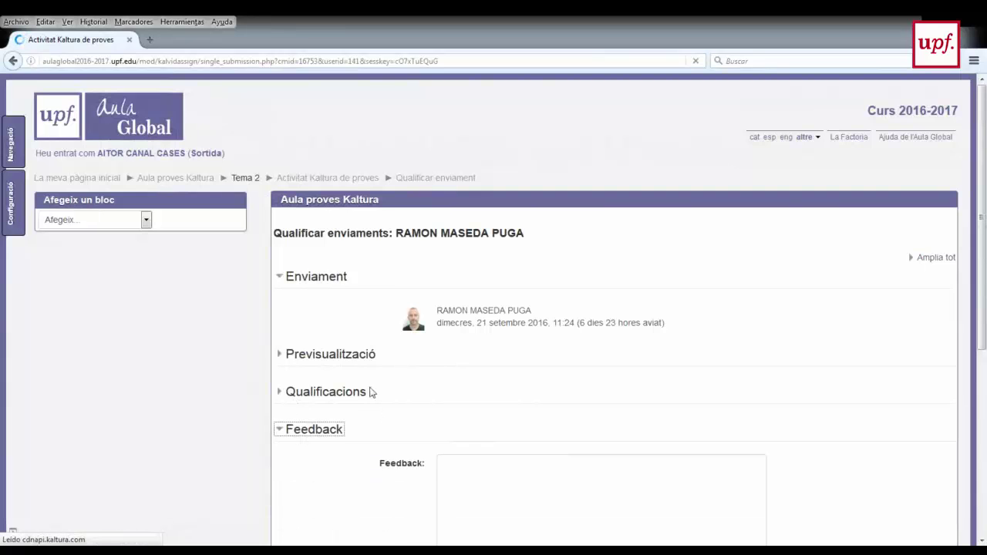
- Expand the Qualificacions section and set the student's grade to 100 / 100
scroll(370, 389, down, 2)
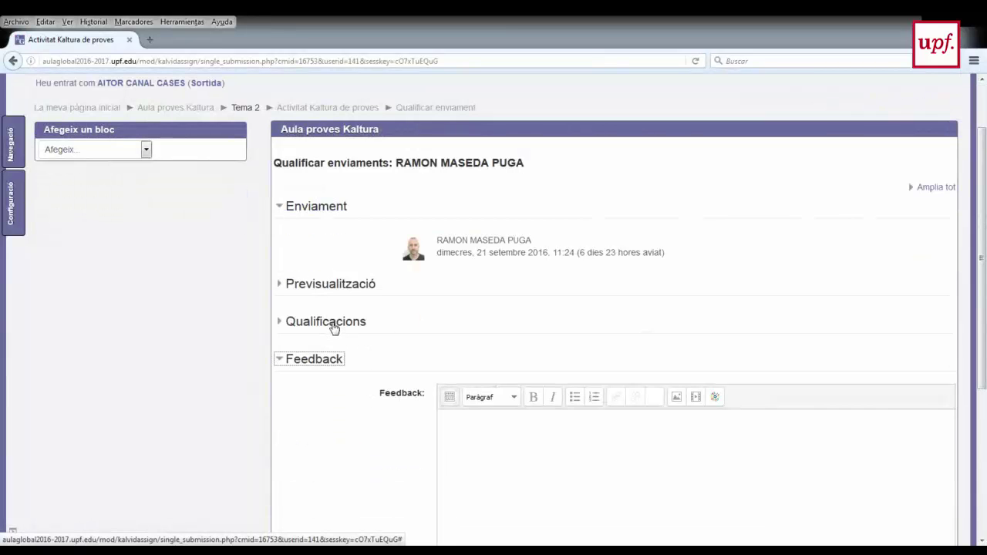
scroll(359, 336, down, 2)
scroll(408, 367, down, 4)
scroll(401, 363, up, 4)
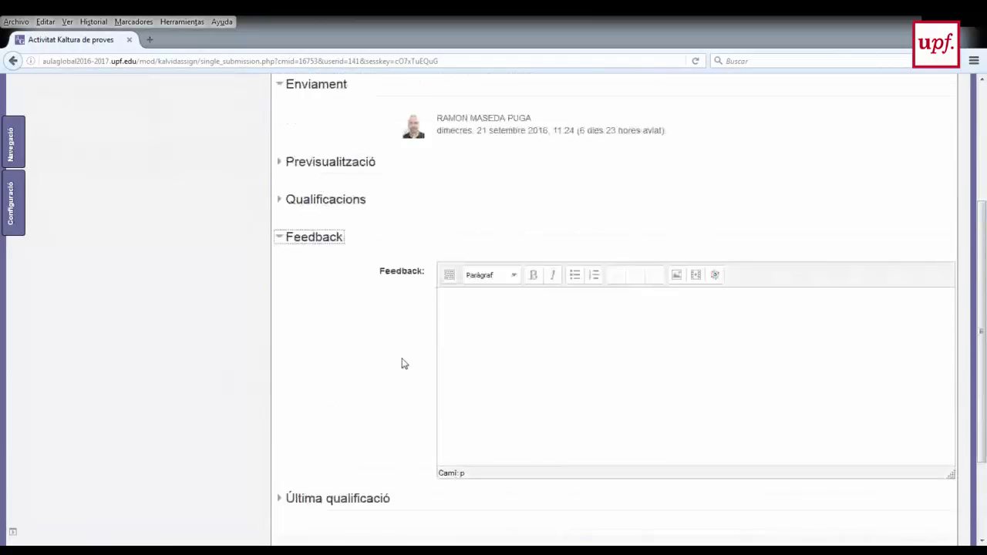
click(337, 254)
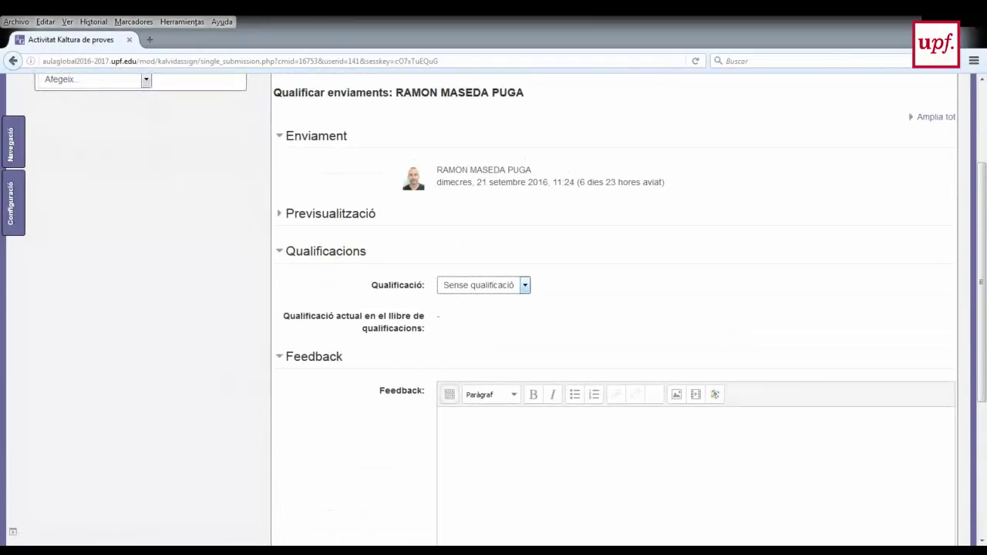
click(518, 284)
click(468, 301)
- Write "Molt bé!" in the student's Feedback field and save the changes
scroll(586, 317, down, 5)
click(533, 230)
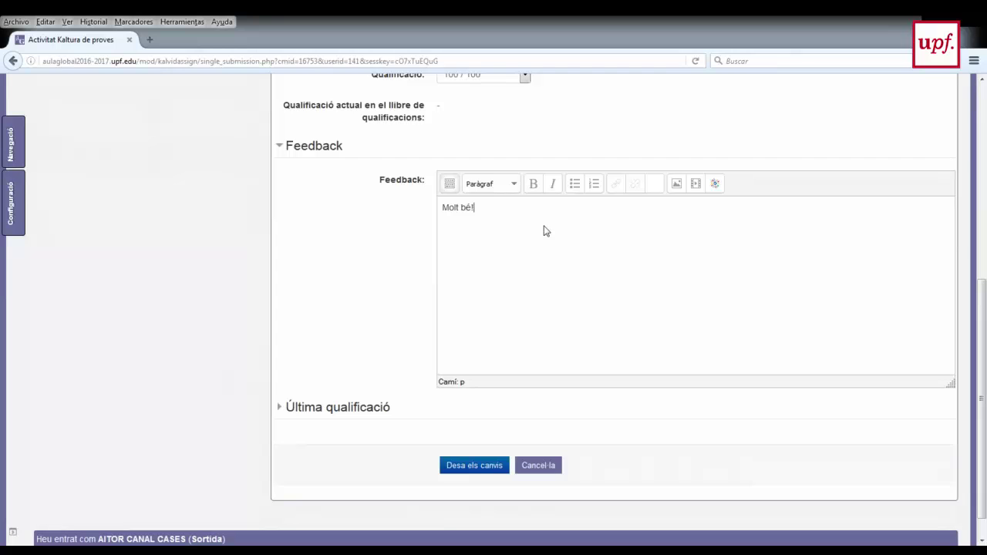
click(470, 465)
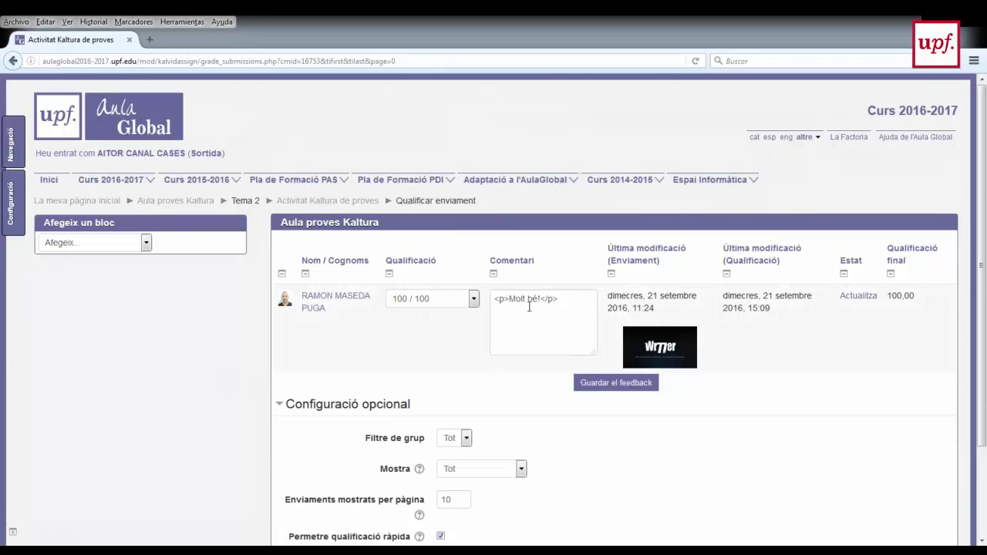
- Reopen the student's individual grading page and try to embed the Kaltura video "Primer vídeo" below the feedback text, saving the changes
click(864, 300)
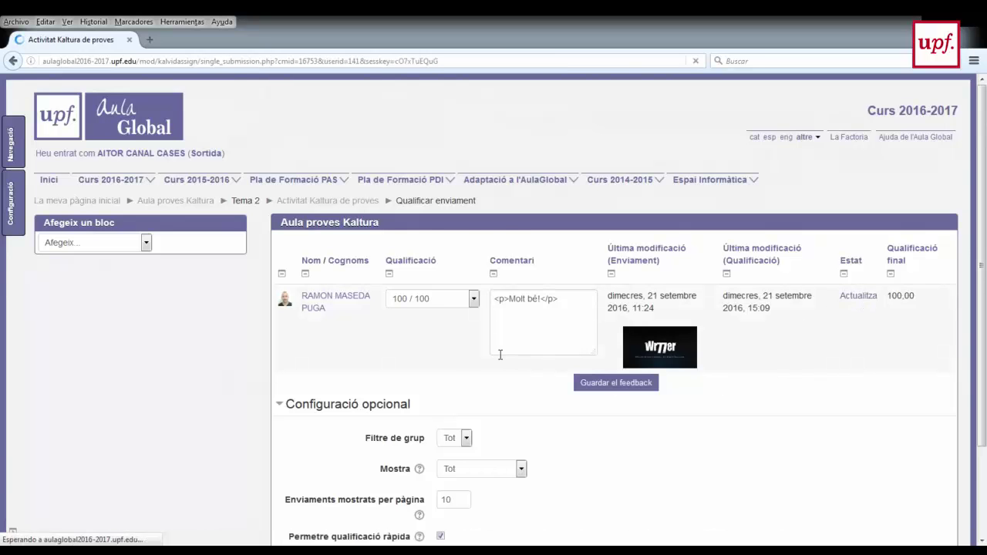
click(307, 429)
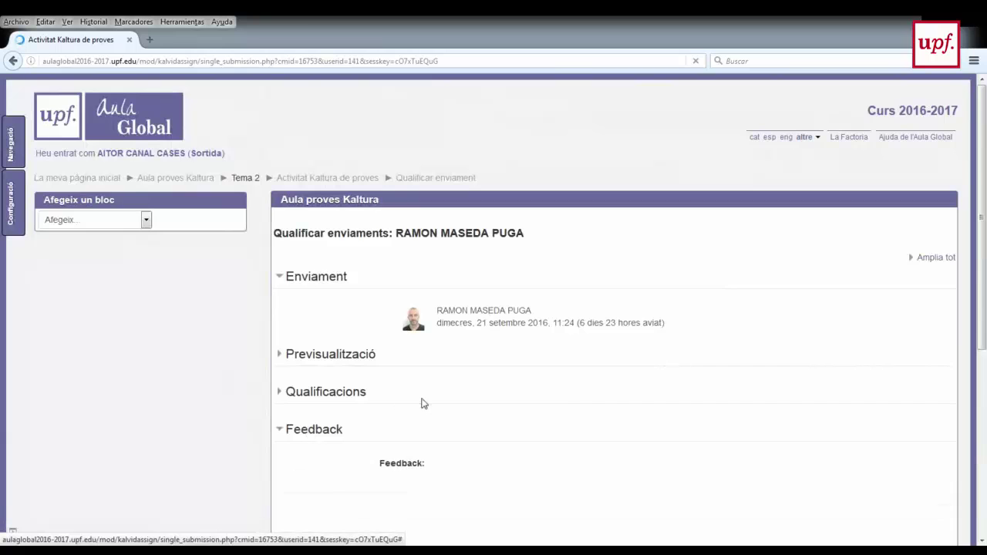
scroll(482, 416, down, 2)
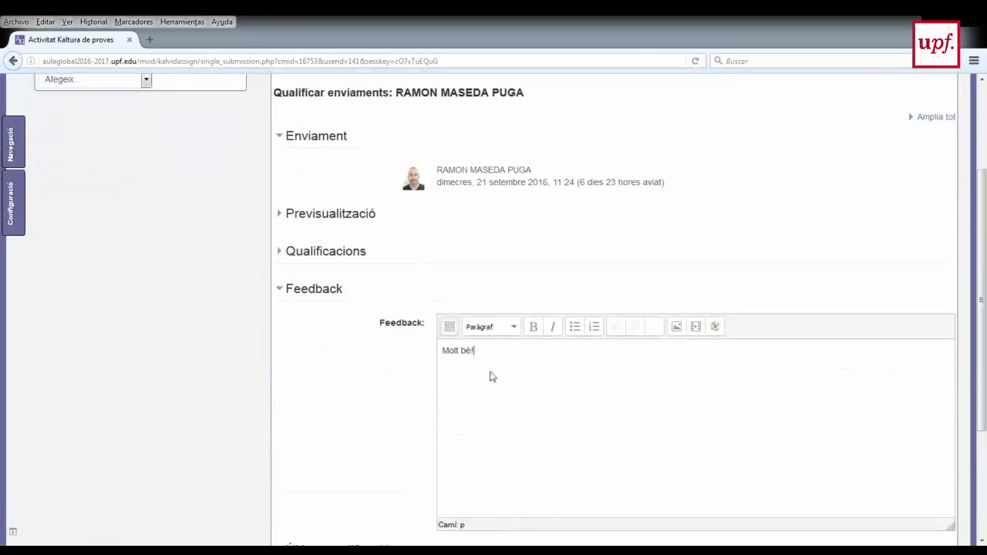
click(713, 327)
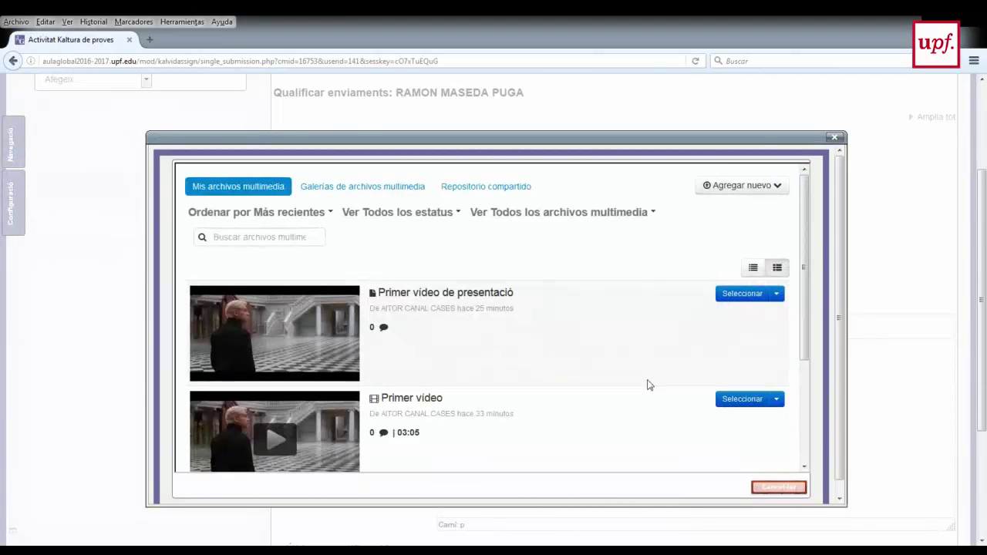
scroll(594, 367, down, 2)
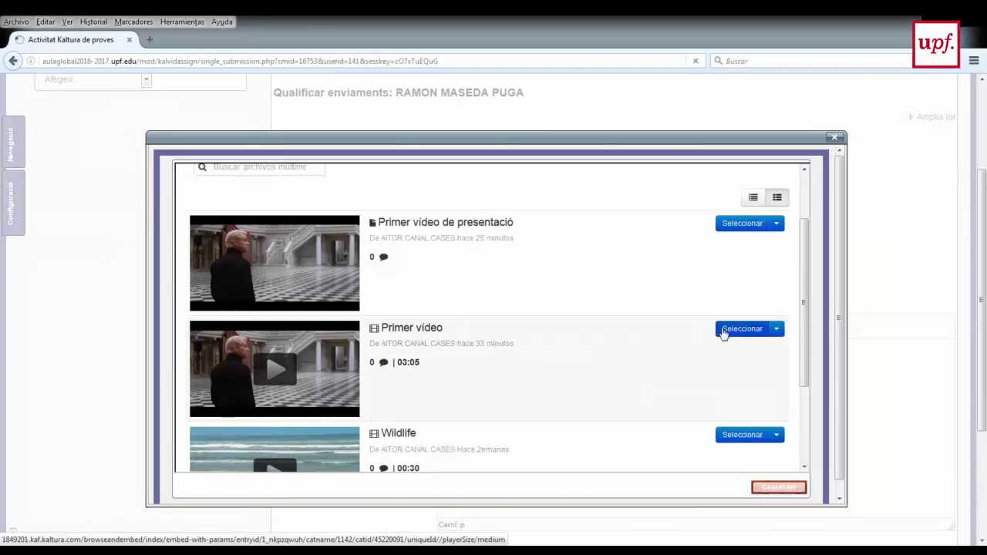
click(725, 333)
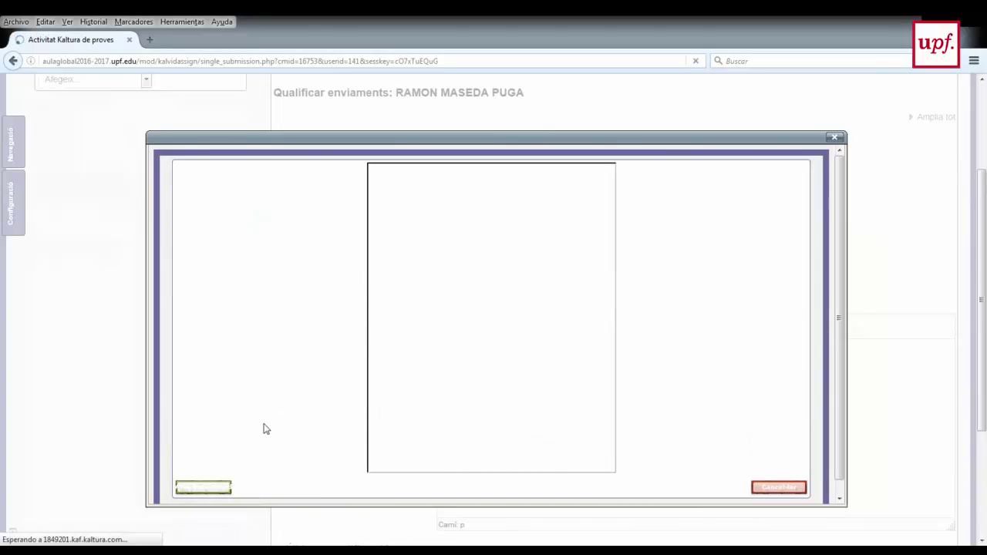
click(204, 488)
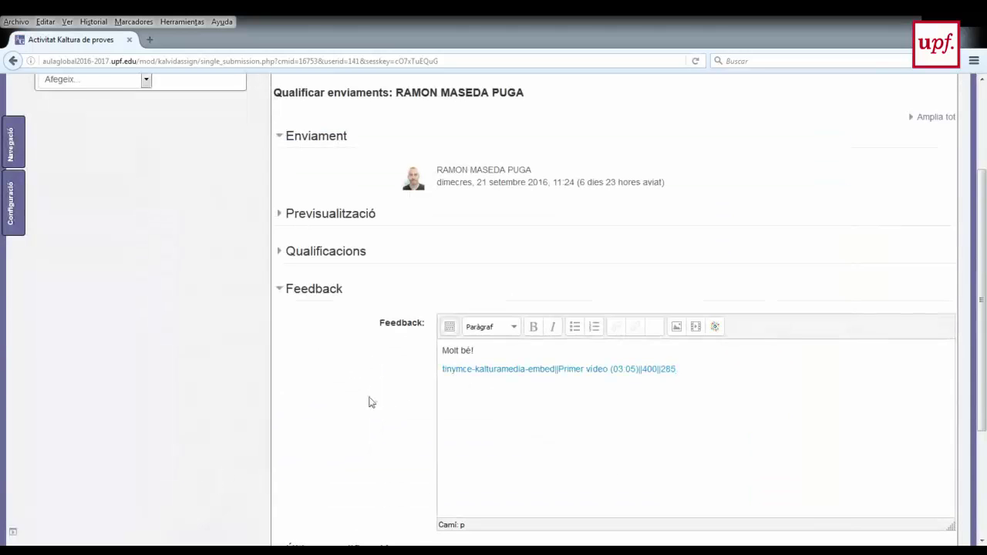
scroll(378, 397, down, 3)
click(502, 467)
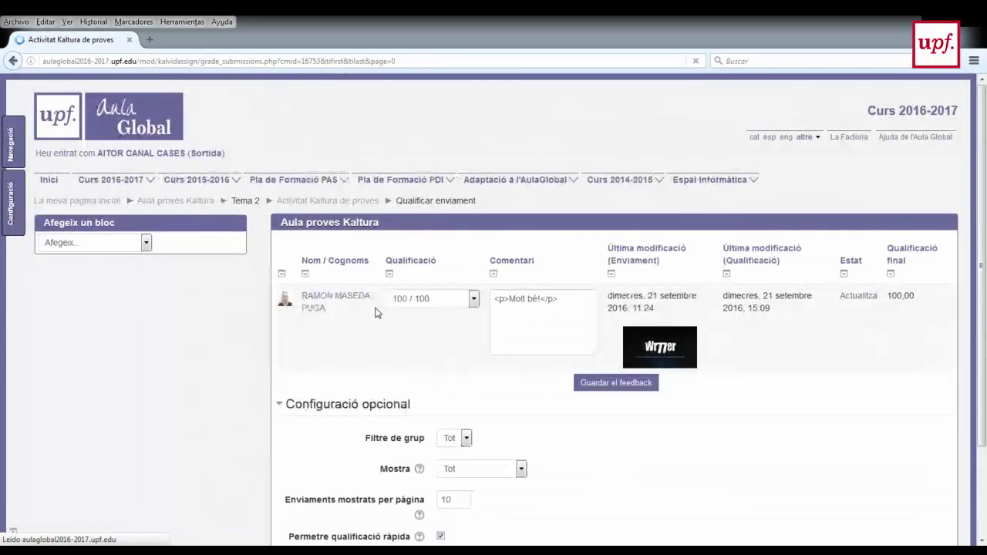
- Save the feedback in the submissions table and return to the Aula proves Kaltura course page
click(510, 315)
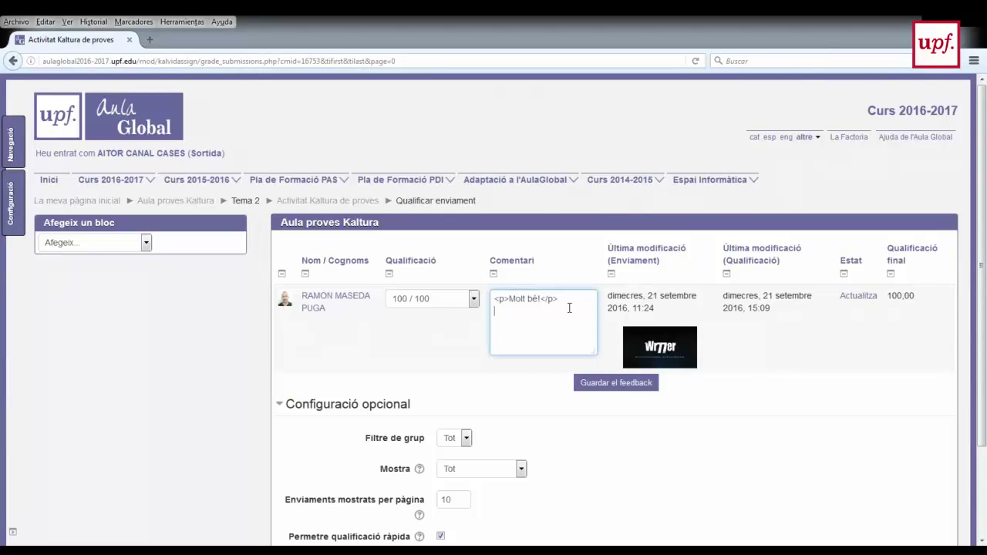
click(615, 385)
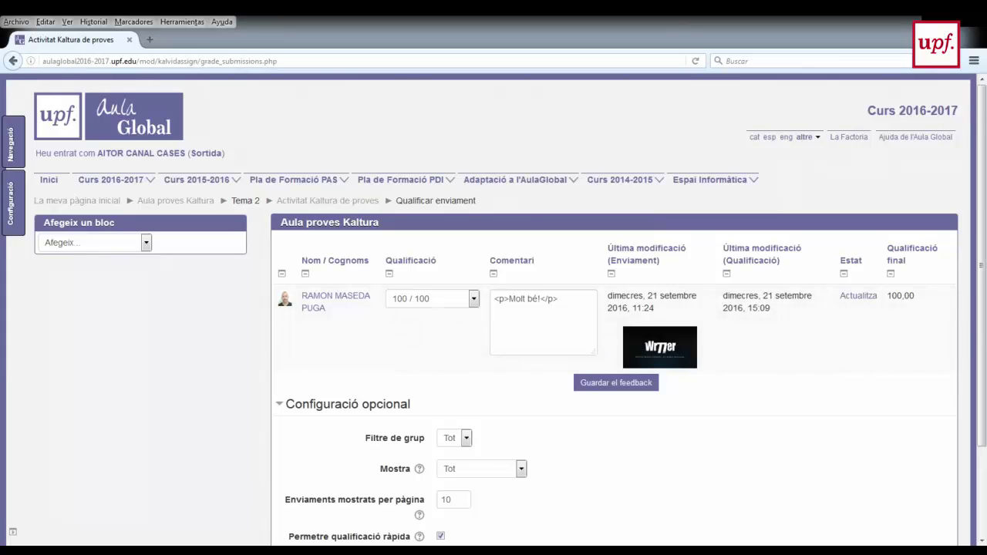
key(alt)
click(200, 210)
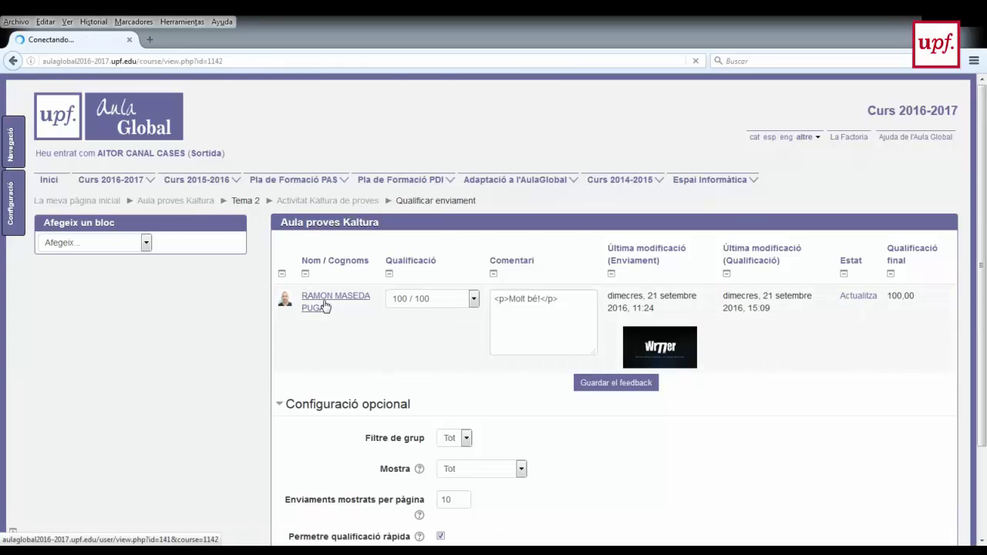
- Examine the activities and resources that can be added to Tema 1, then close the list without adding anything
scroll(584, 396, down, 2)
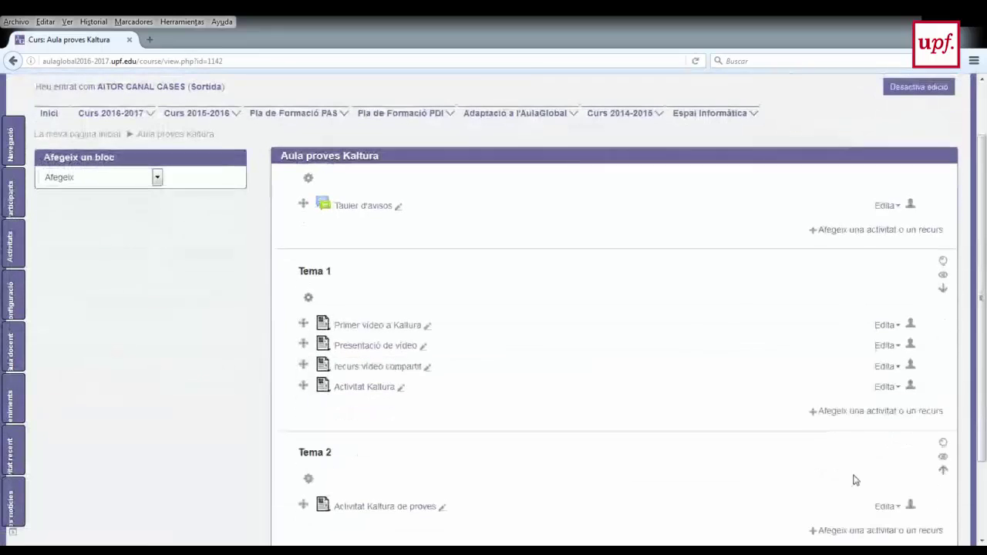
click(880, 407)
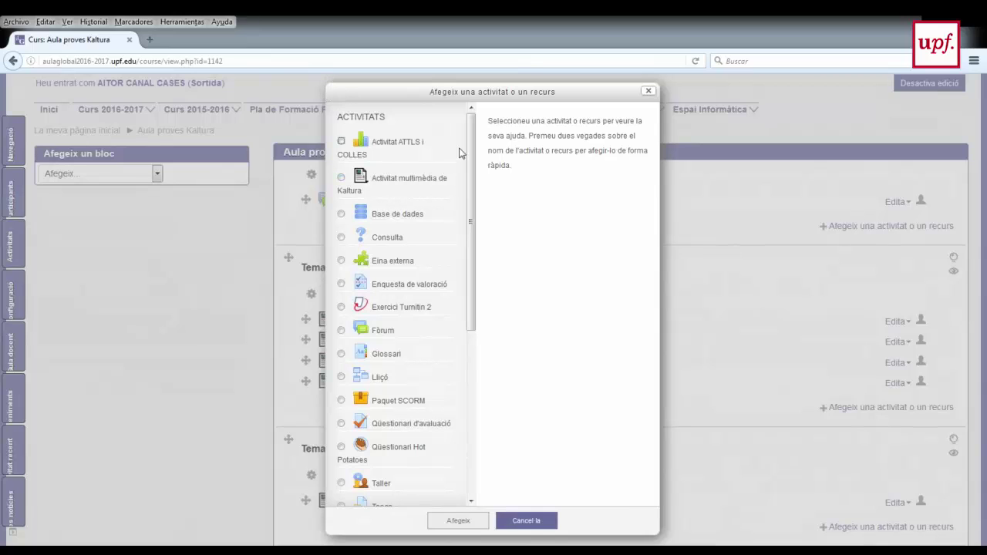
drag(470, 154, 486, 331)
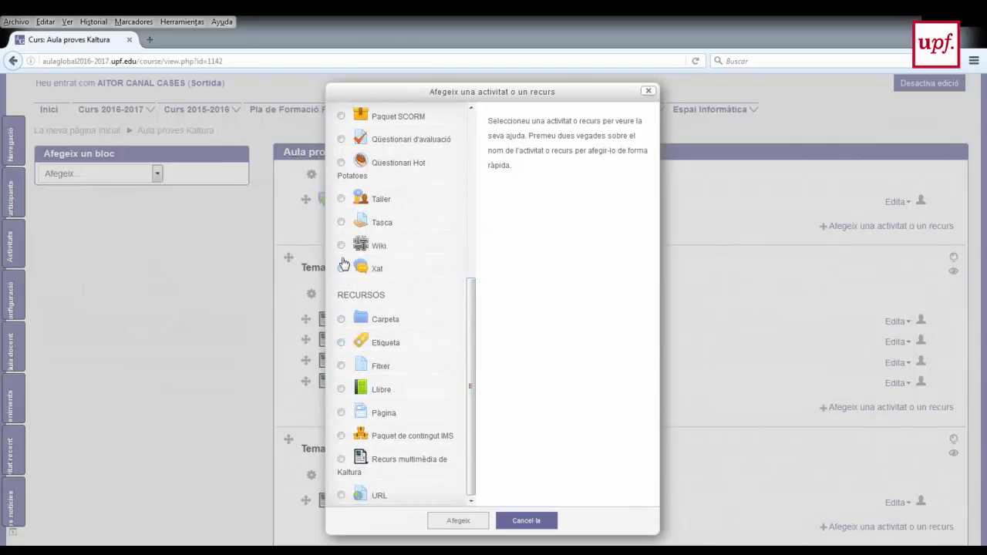
click(525, 522)
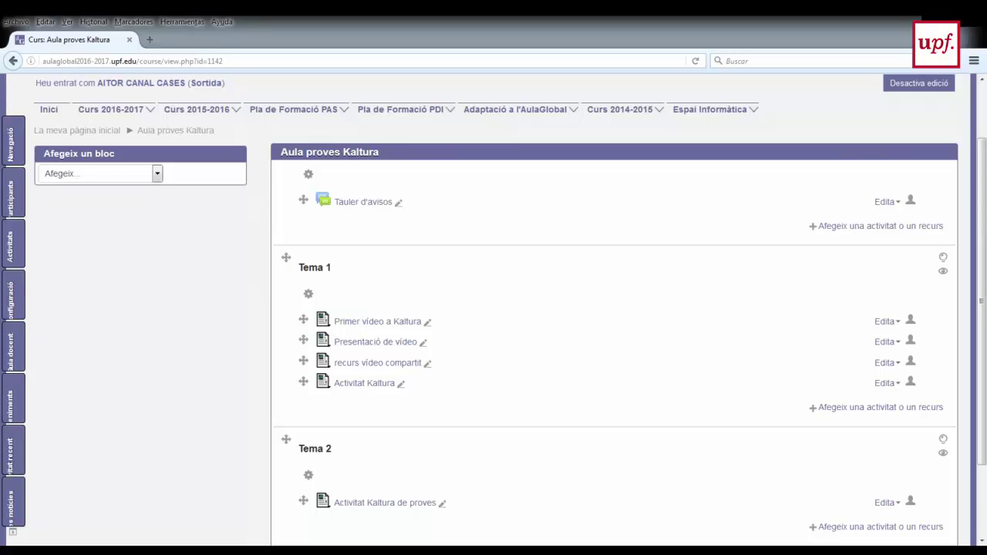
click(192, 504)
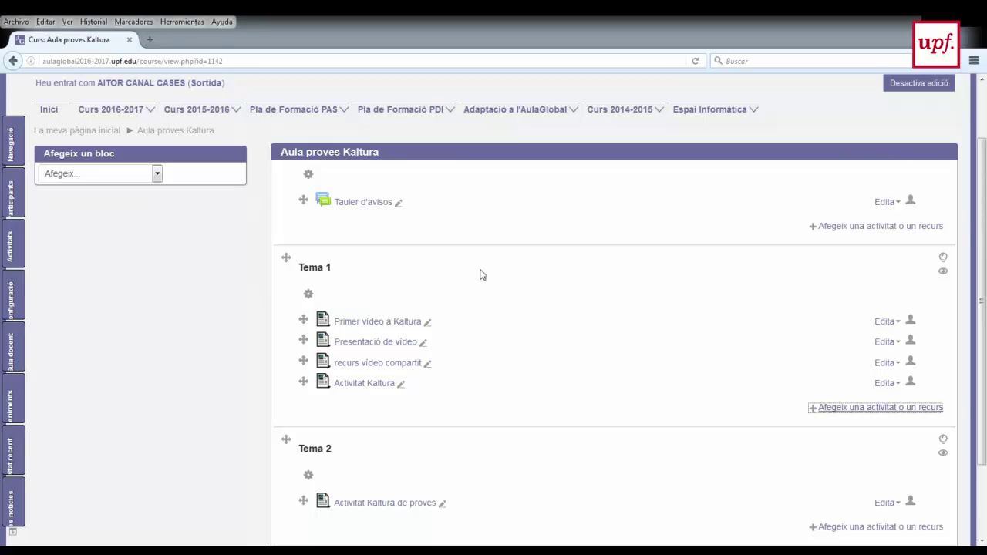
- Start a new Recurs multimèdia de Kaltura in Tema 1 and name it "Recurs en directe"
click(858, 408)
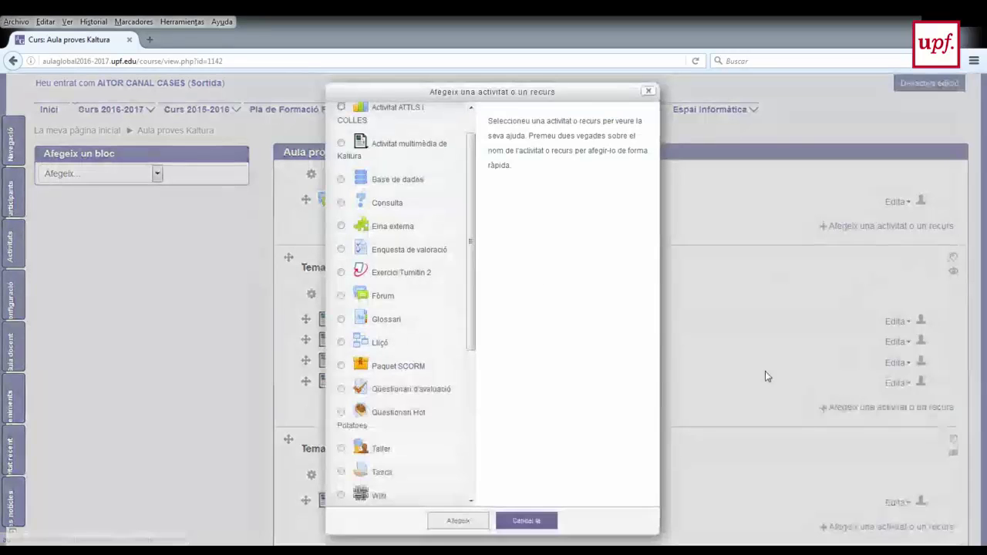
drag(469, 203, 469, 386)
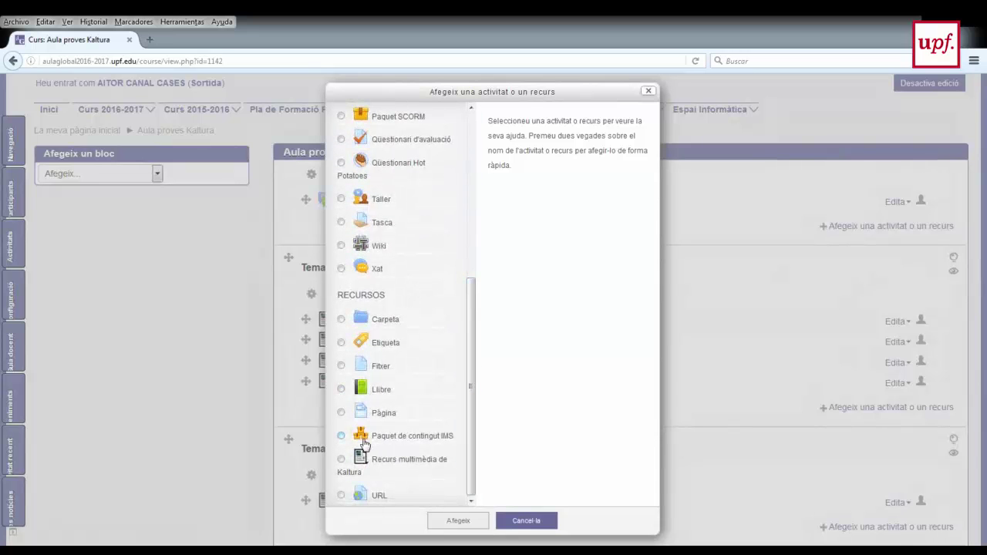
click(341, 459)
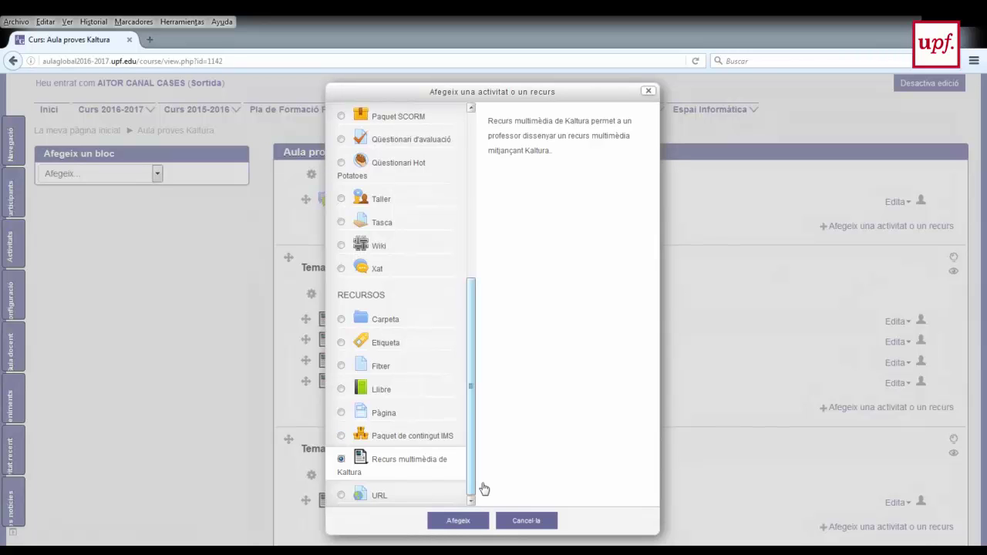
click(478, 522)
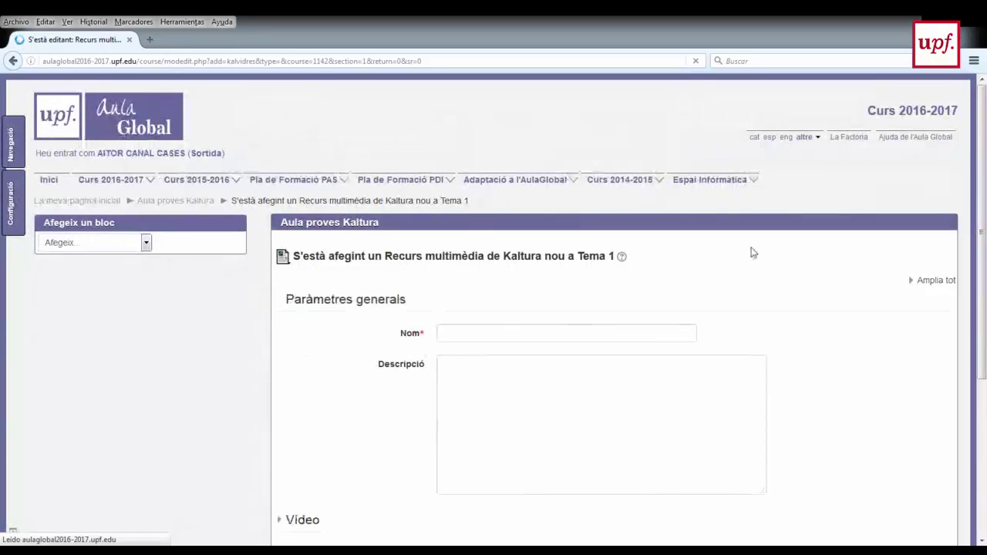
click(587, 332)
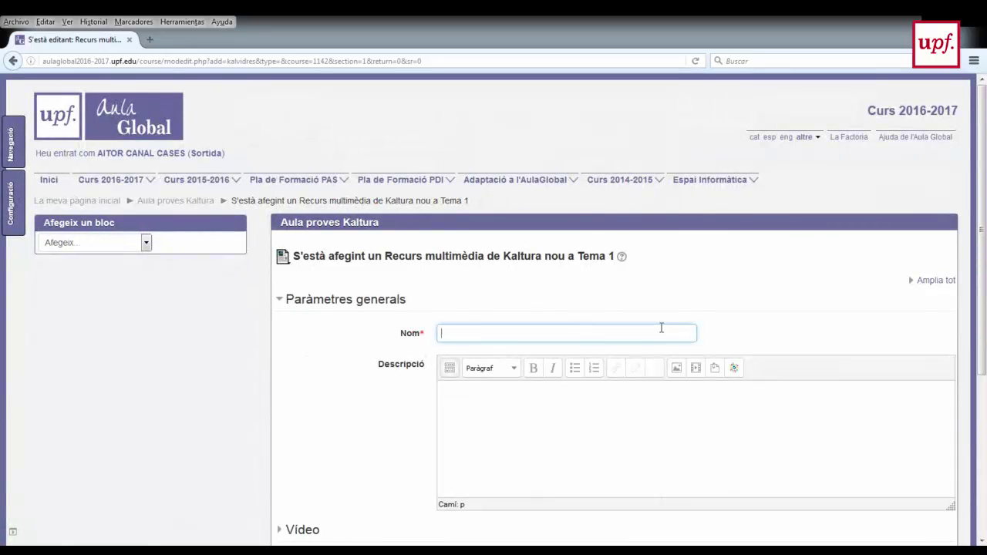
text(Recurs en directe)
- Examine the options for adding new media to the resource's Vídeo section, including Evento en vivo, and cancel the resource
scroll(357, 337, down, 3)
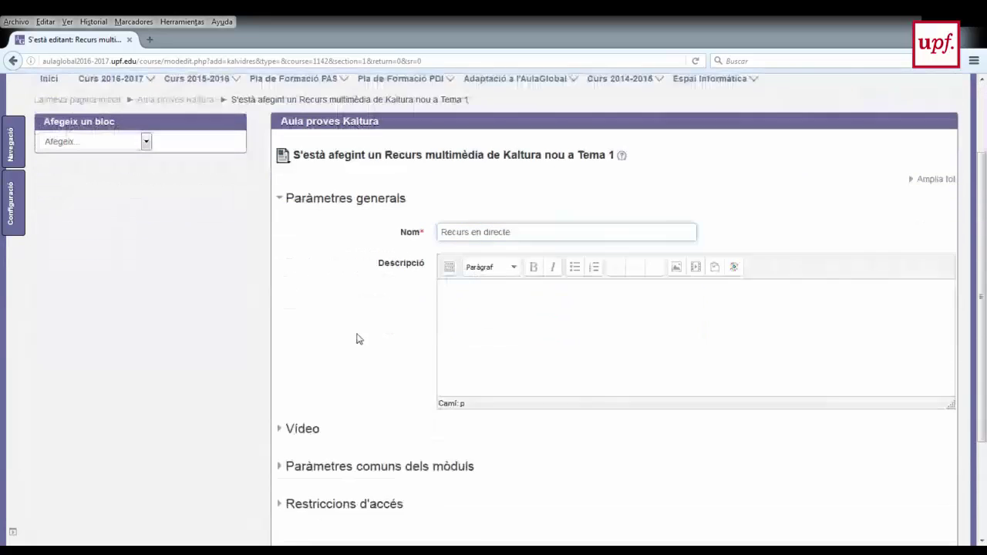
click(306, 390)
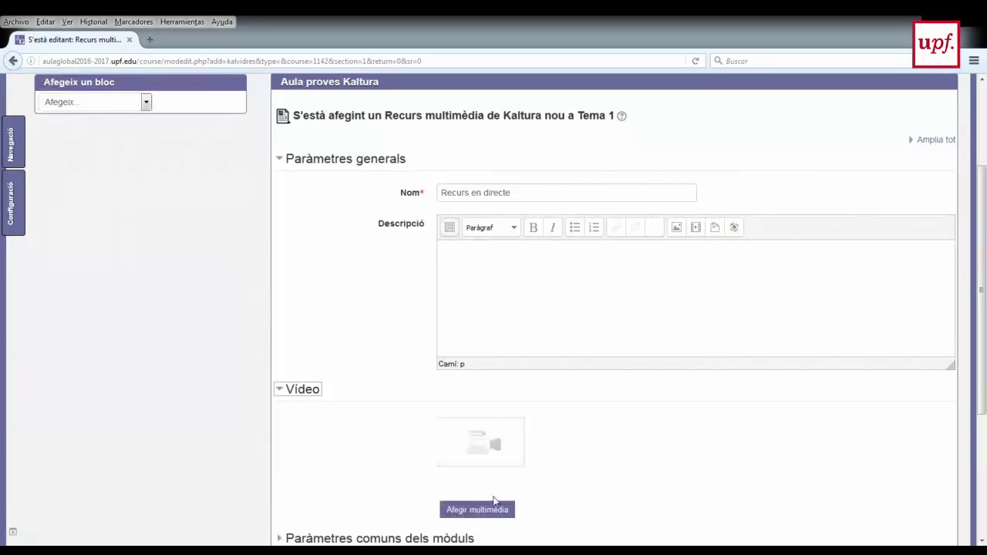
click(477, 510)
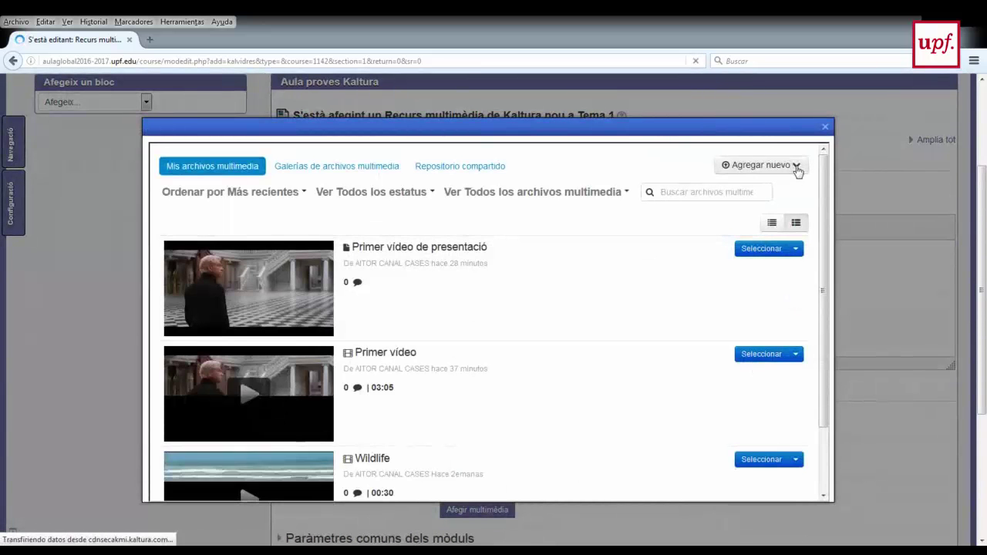
click(798, 169)
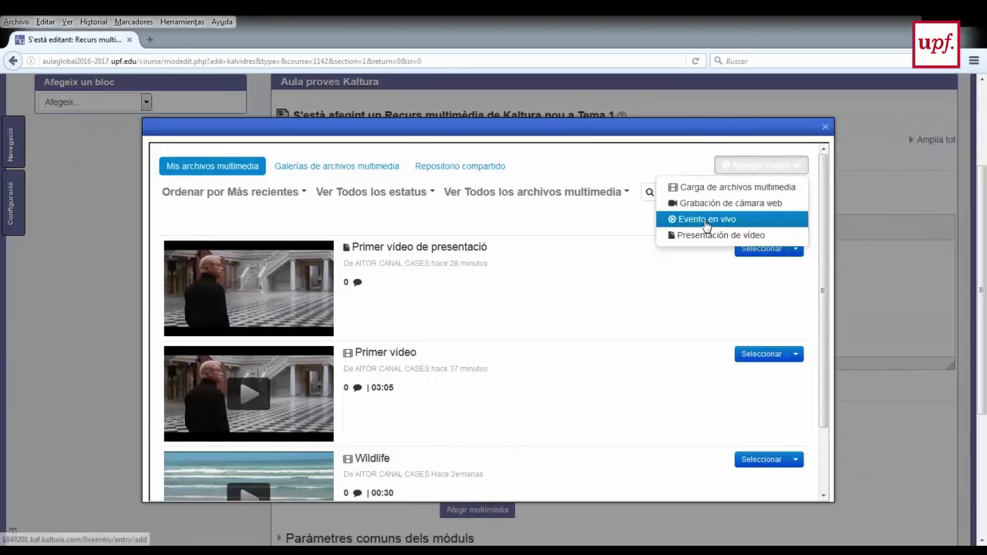
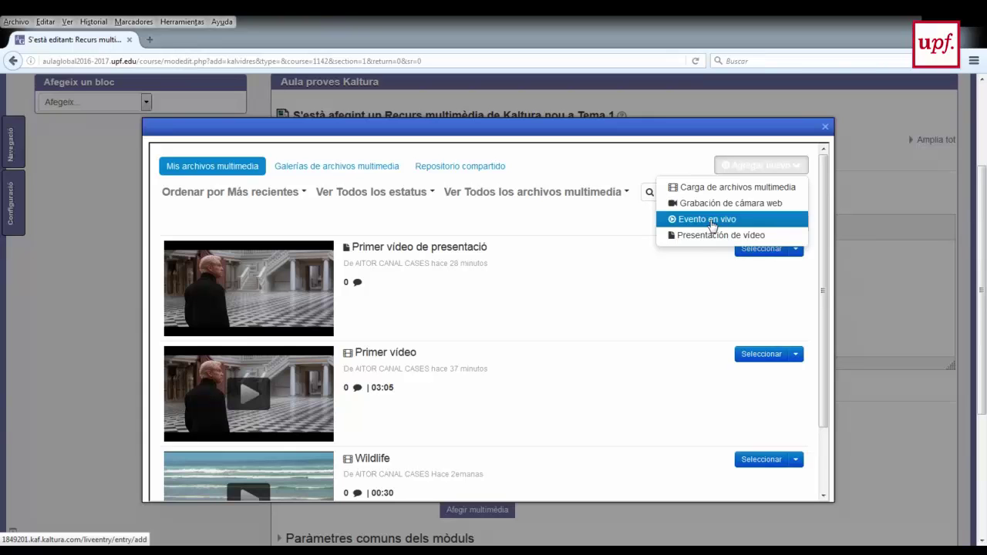
click(824, 128)
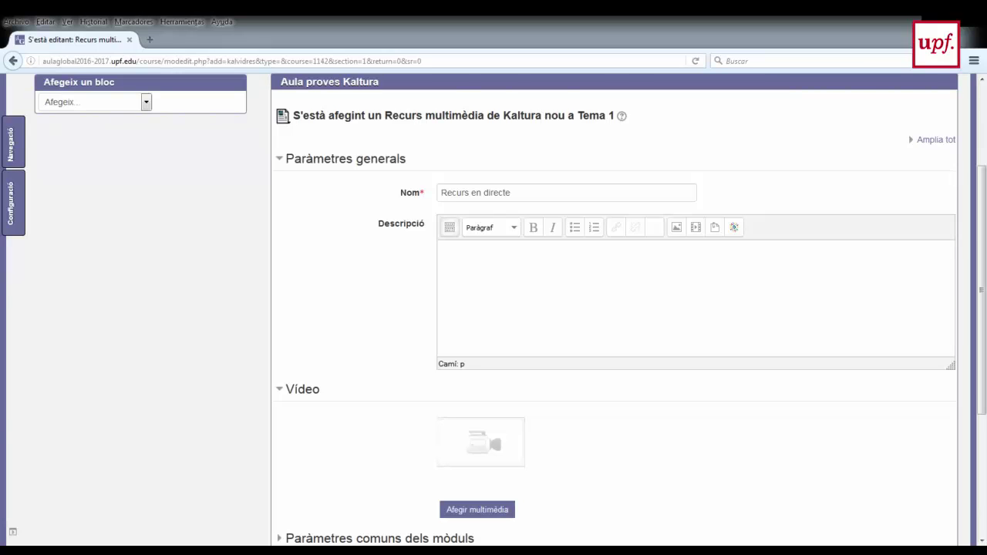
scroll(347, 326, down, 5)
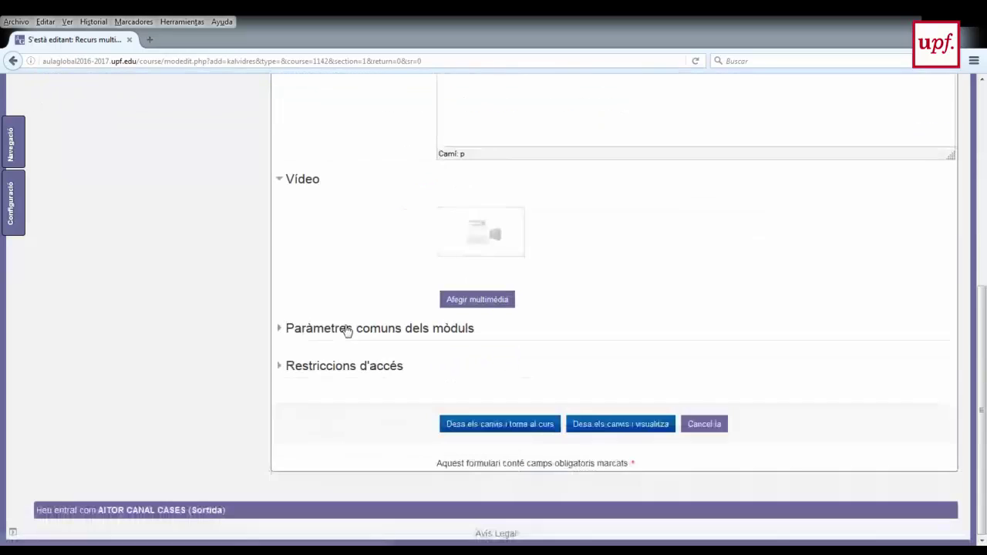
click(703, 429)
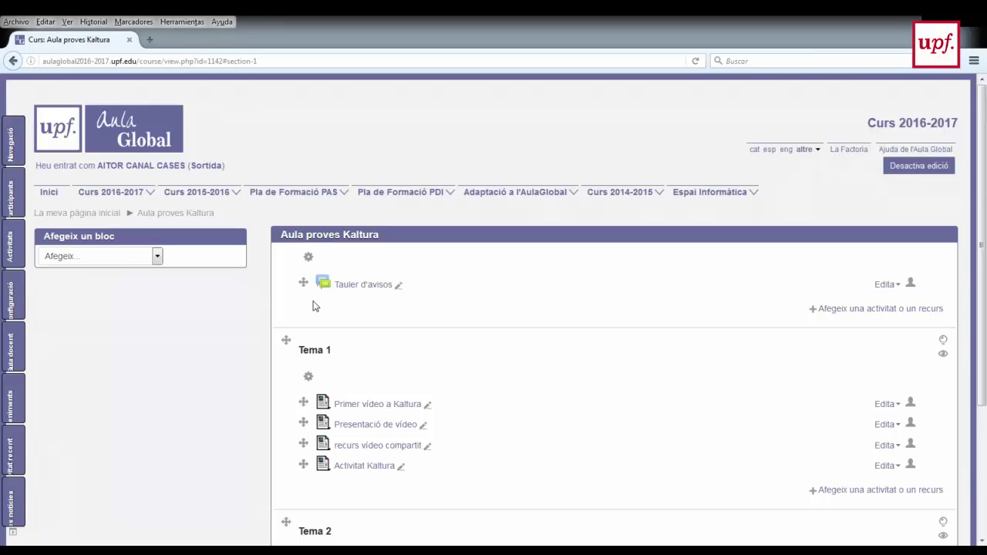
- Turn off editing mode on the Aula proves Kaltura course page
mouse_move(227, 193)
click(933, 168)
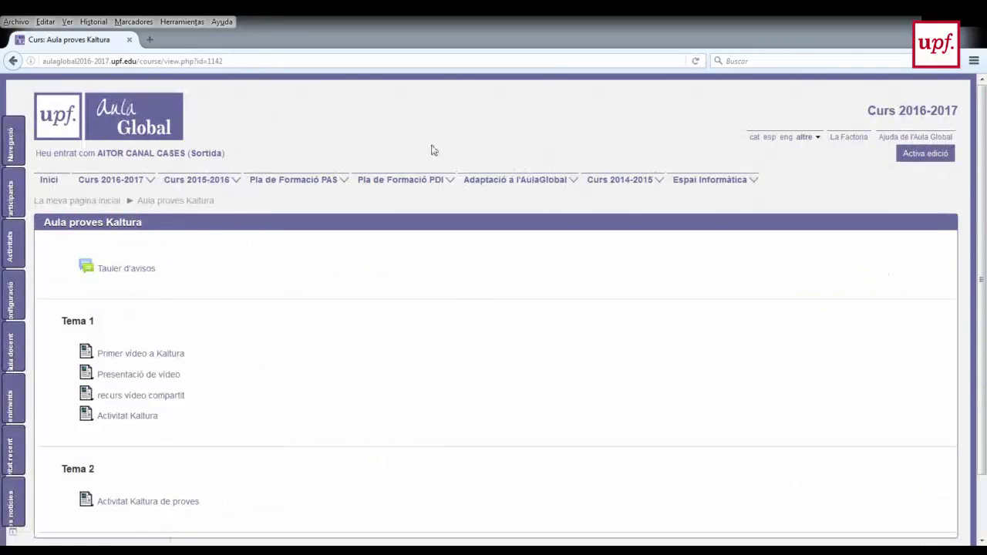
- Open the Contingut Multimèdia page under Pàgina d'inici from the Aula proves Kaltura course
mouse_move(14, 140)
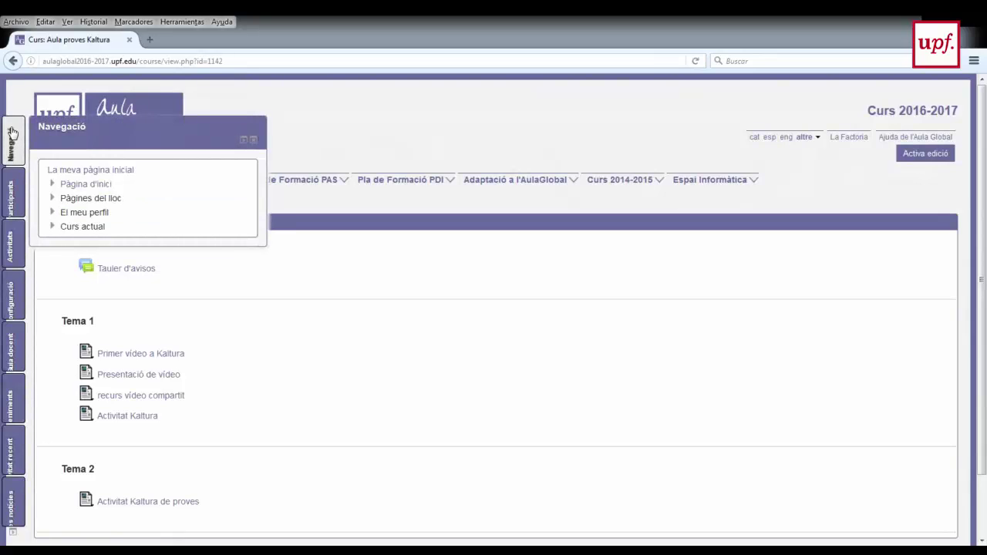
click(51, 185)
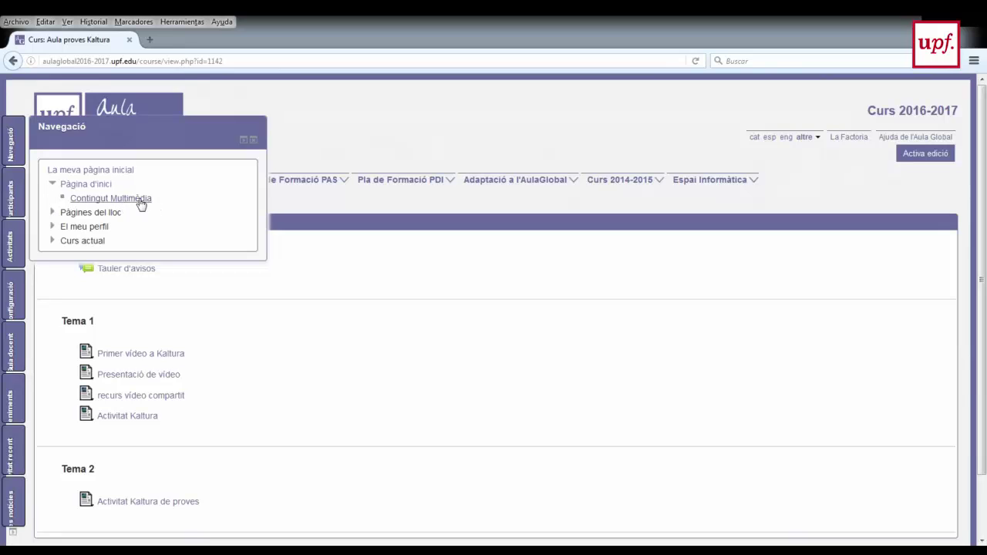
click(113, 198)
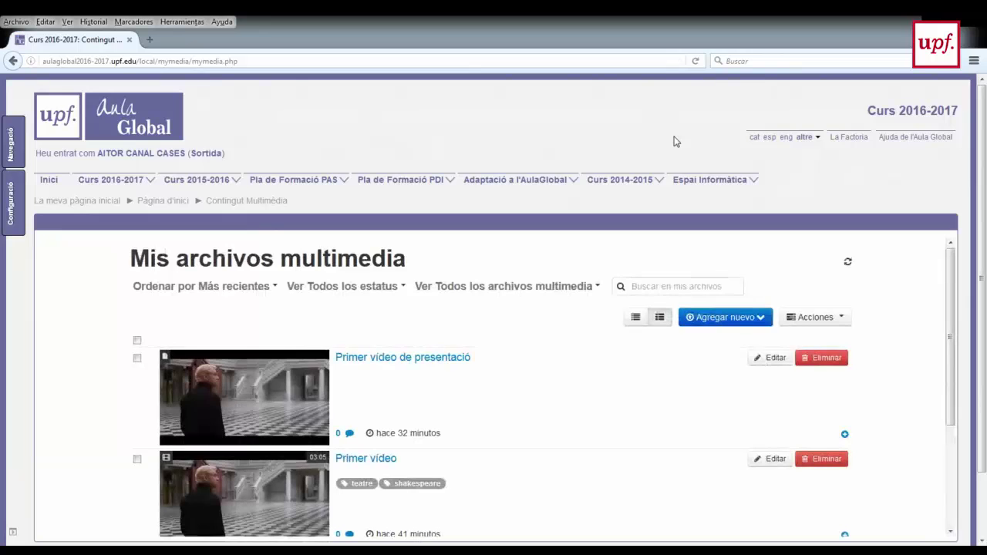
- Look through all media files in Mis archivos multimedia, from Primer vídeo de presentació down to Wildlife
scroll(674, 141, down, 3)
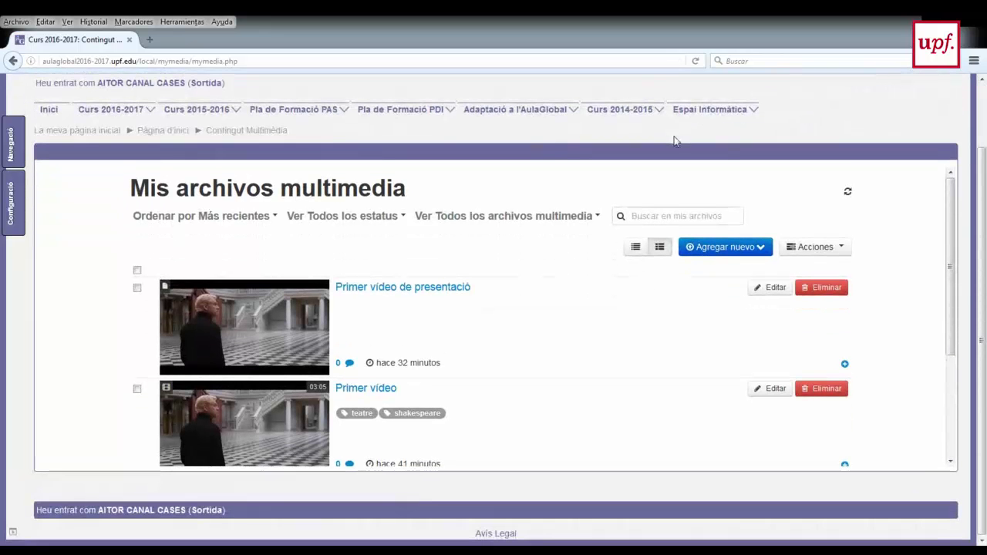
scroll(566, 261, down, 1)
scroll(565, 260, down, 3)
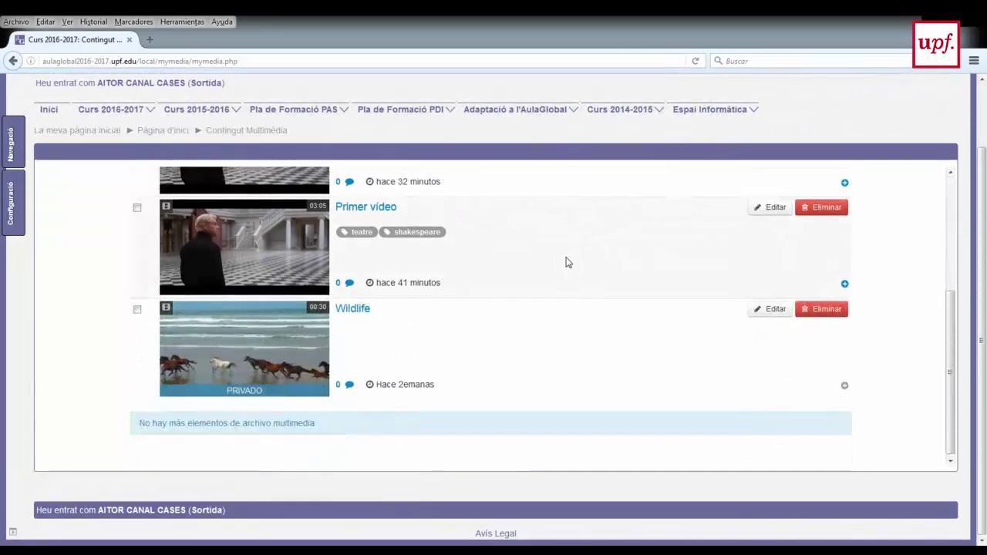
scroll(566, 260, up, 4)
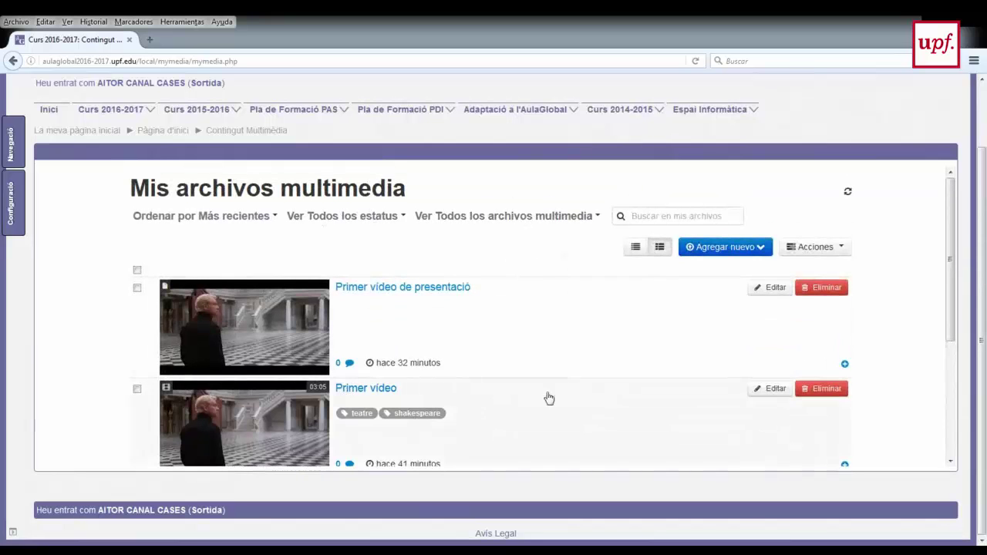
scroll(514, 339, down, 3)
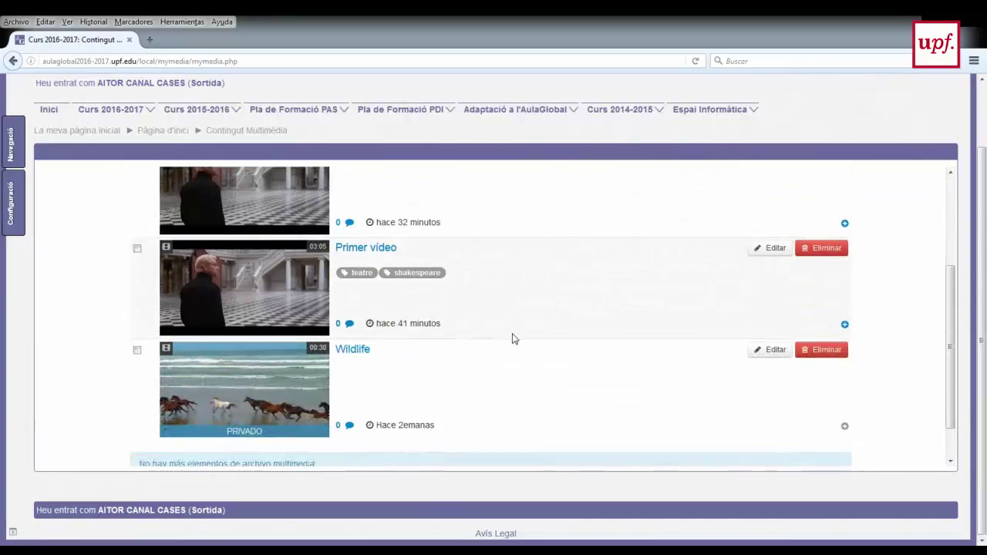
scroll(514, 339, up, 3)
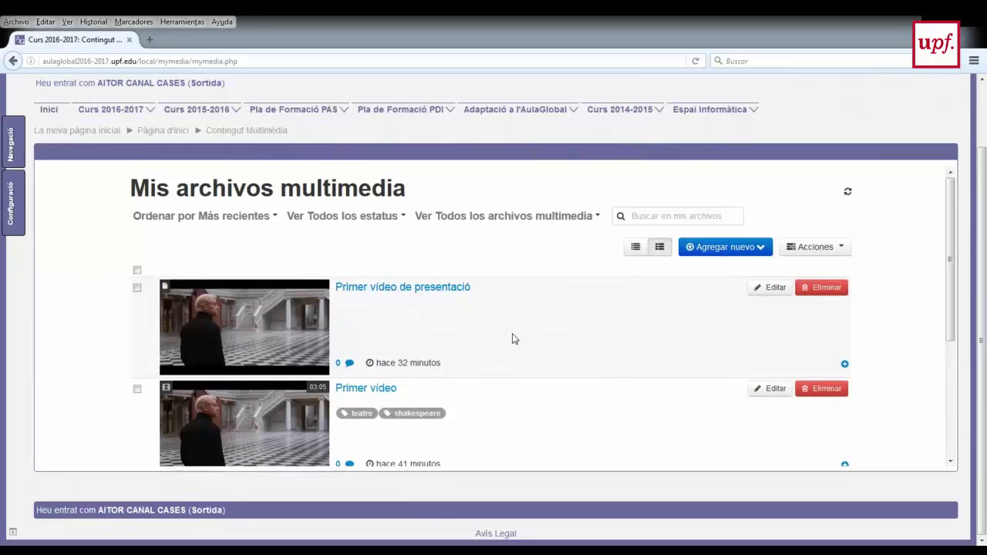
scroll(514, 336, up, 2)
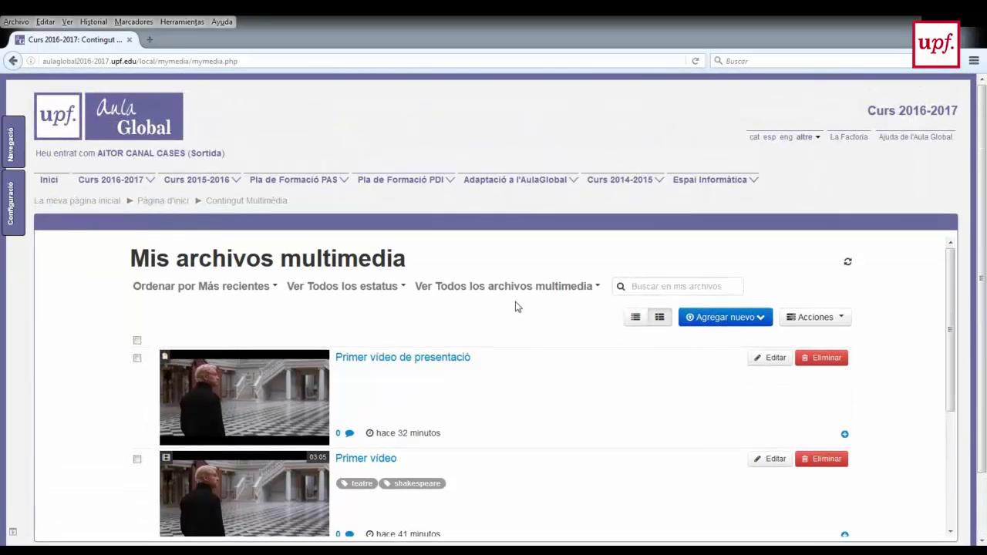
scroll(517, 306, down, 2)
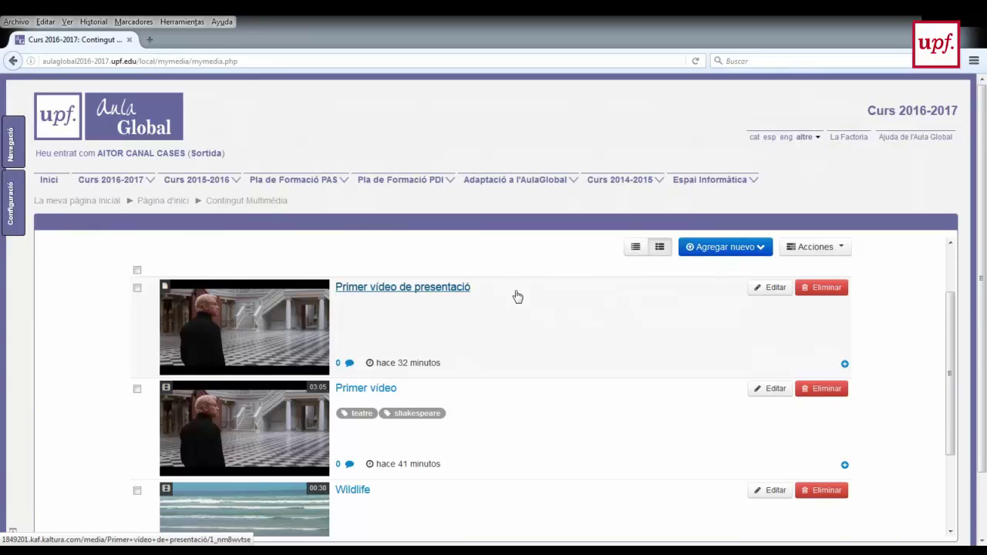
scroll(518, 297, up, 2)
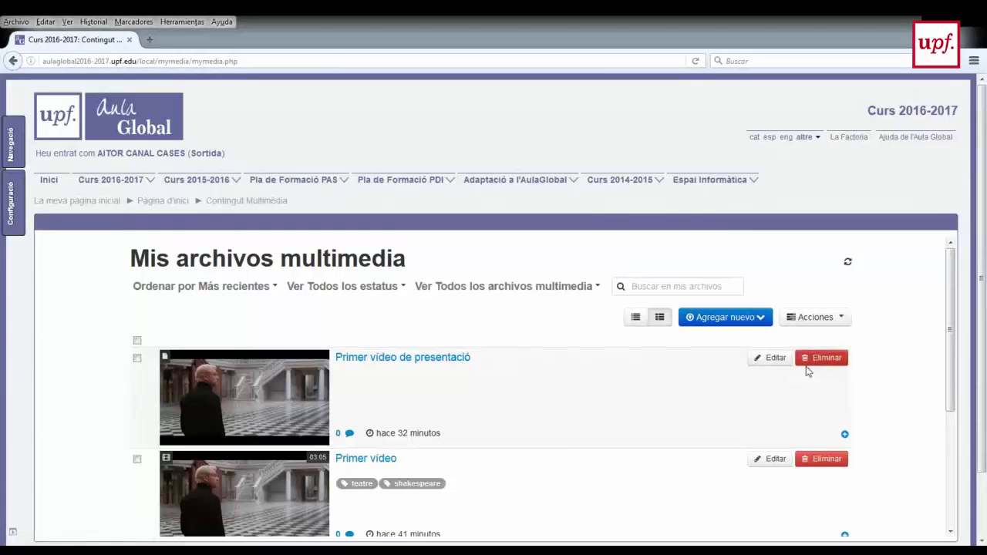
scroll(822, 438, down, 2)
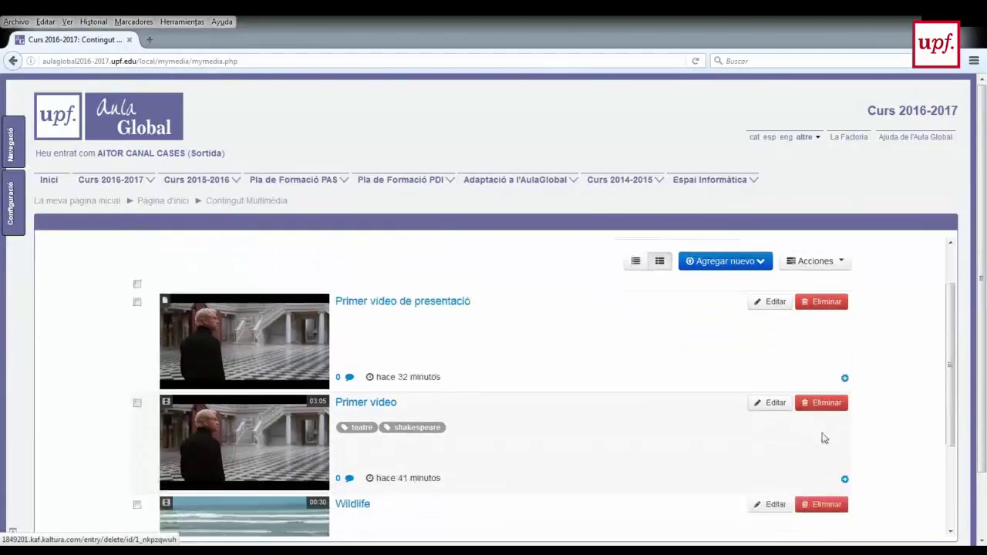
scroll(821, 432, down, 3)
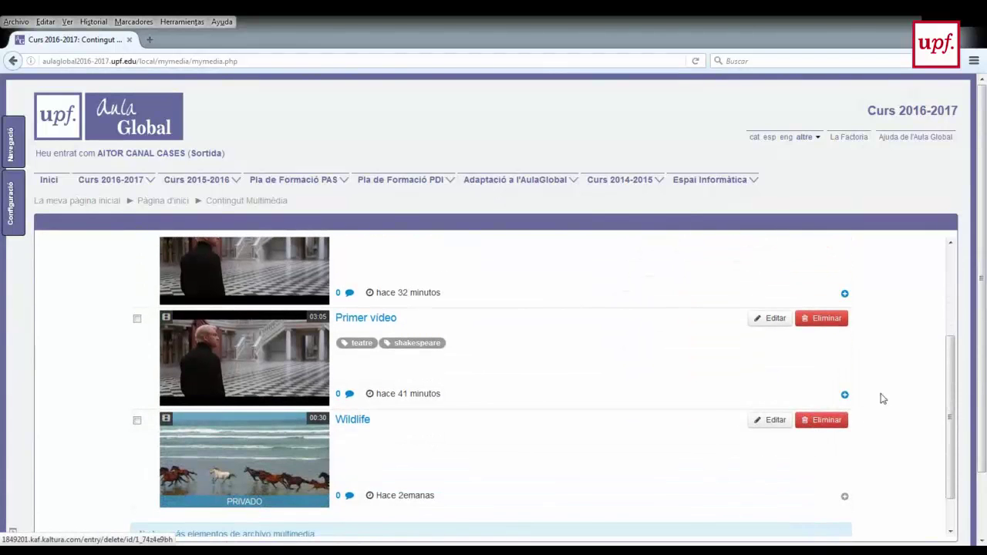
- Examine where Primer vídeo is published, collapse its publication details, and check the privacy status of Wildlife
scroll(881, 396, up, 3)
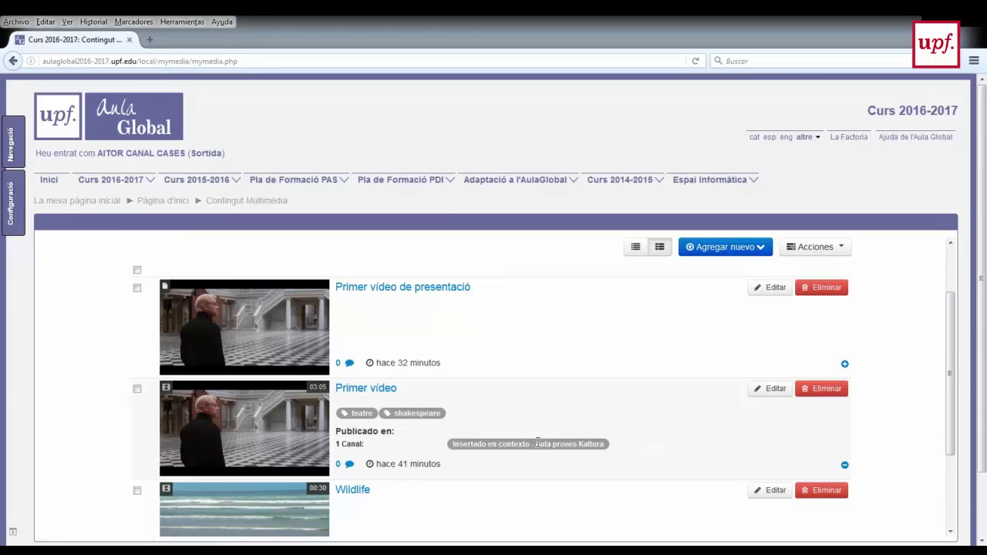
drag(535, 445, 607, 445)
scroll(644, 427, down, 2)
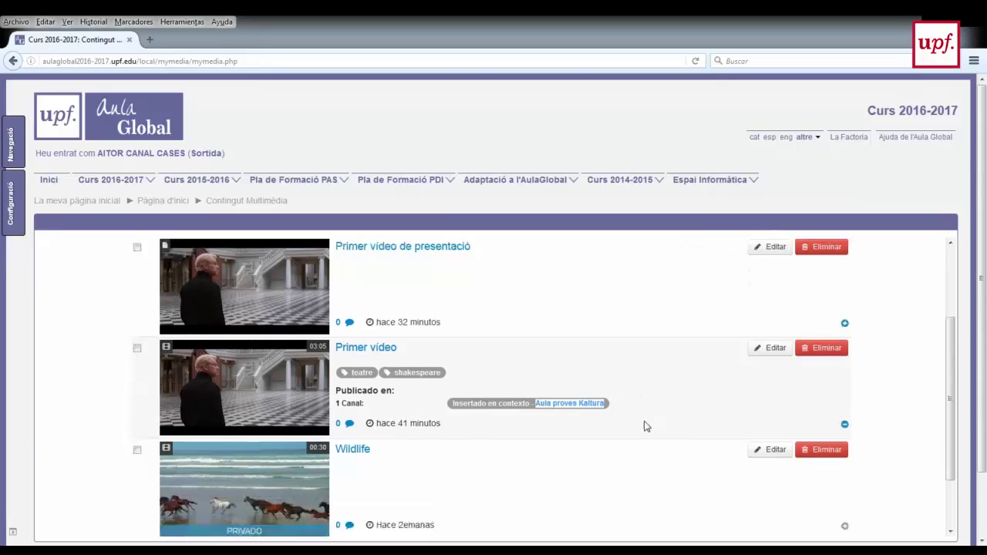
click(845, 499)
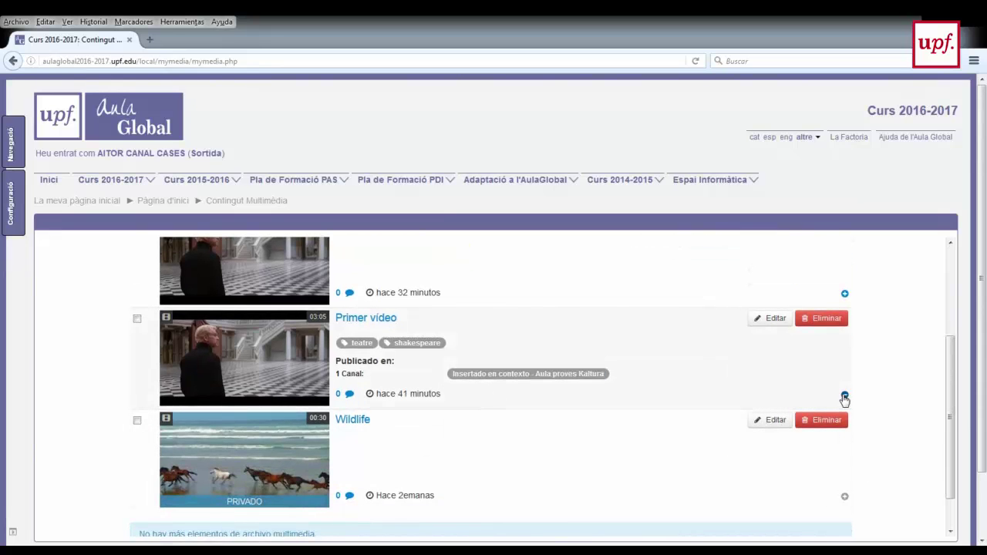
click(845, 394)
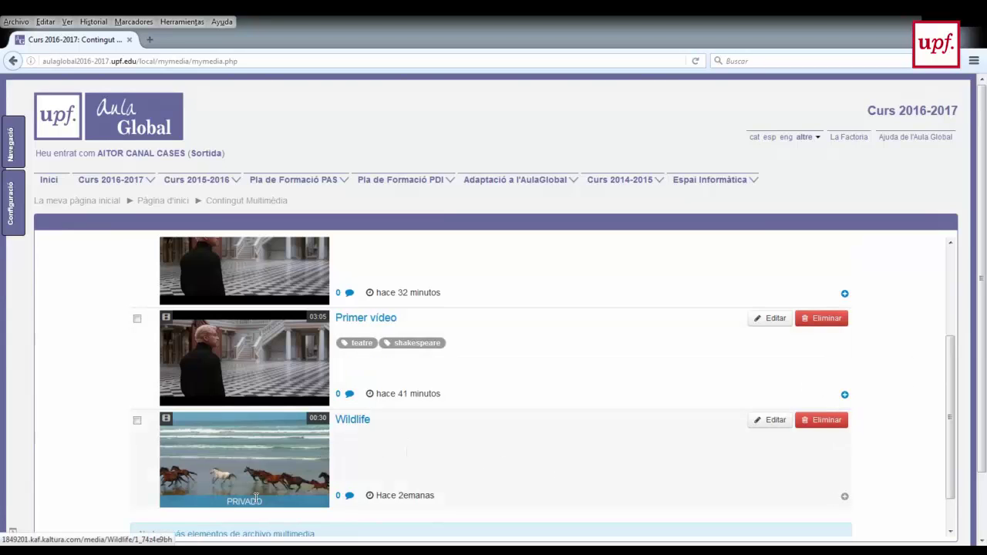
scroll(260, 445, up, 1)
scroll(259, 445, down, 2)
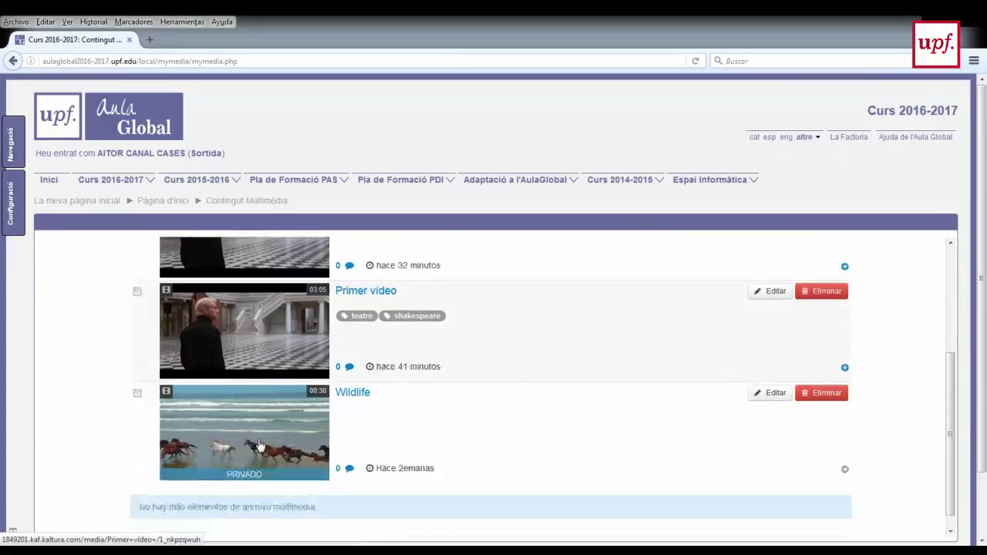
scroll(590, 386, up, 2)
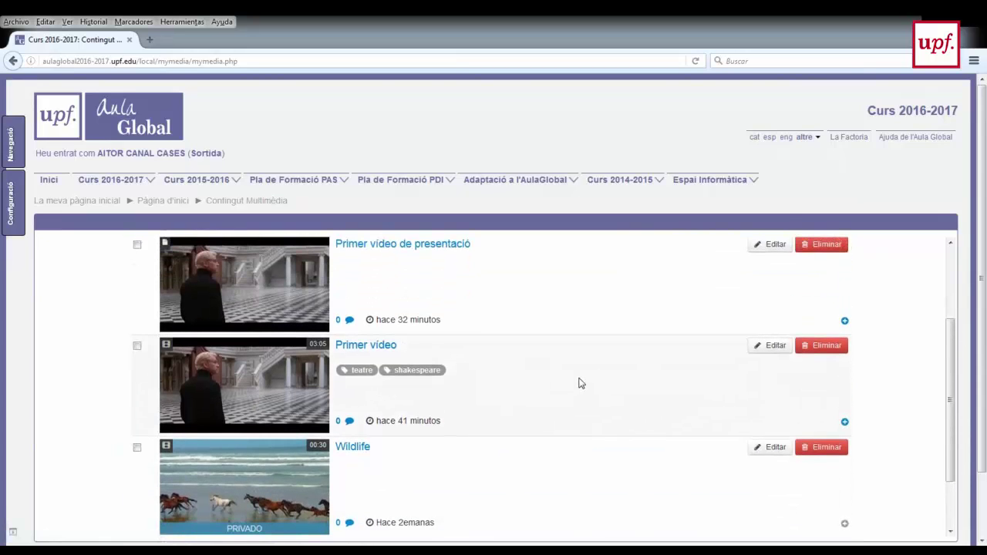
- Expand the publication details of both Primer vídeo and Primer vídeo de presentació
scroll(580, 383, up, 2)
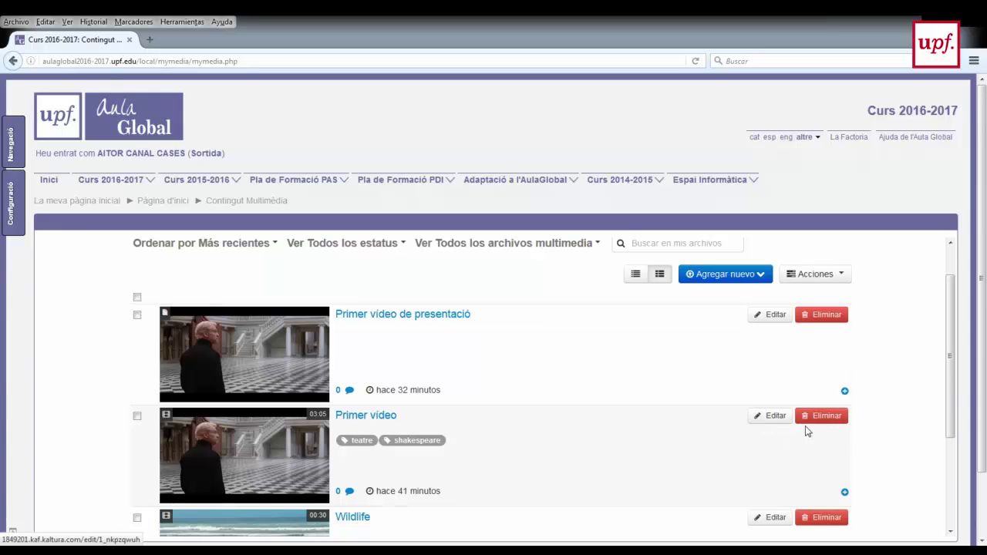
click(845, 492)
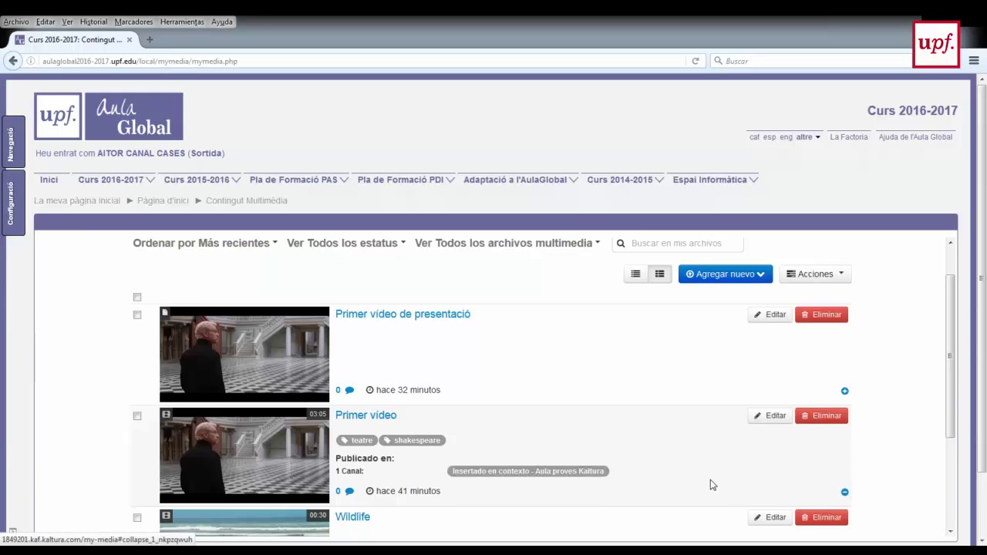
click(844, 392)
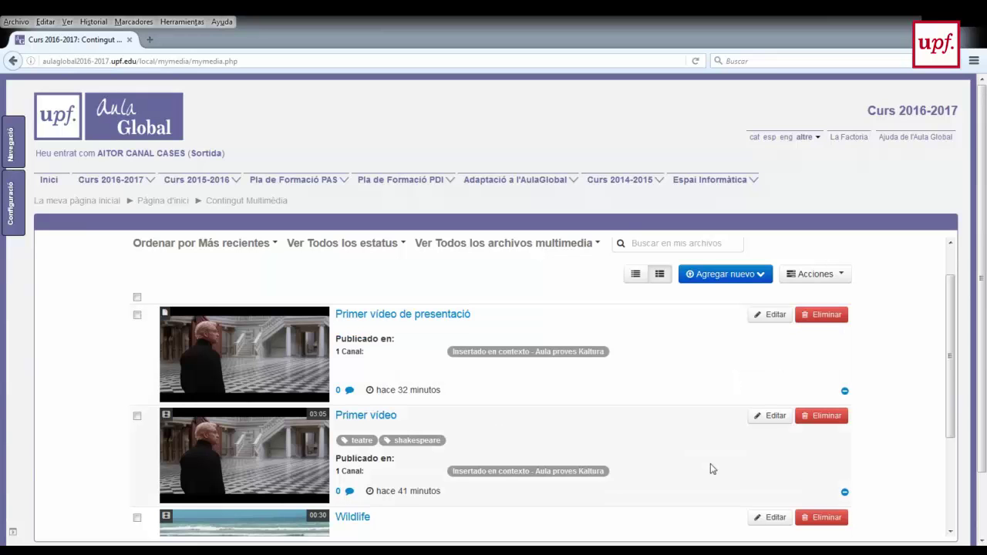
- Delete Primer vídeo de presentació from Mis archivos multimedia and confirm the deletion
scroll(642, 440, down, 2)
scroll(644, 434, up, 2)
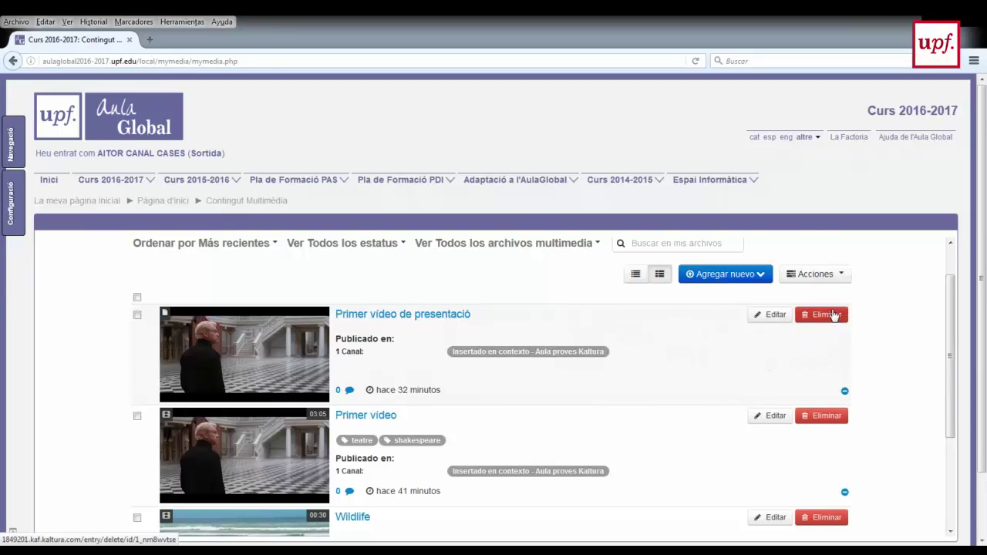
click(831, 314)
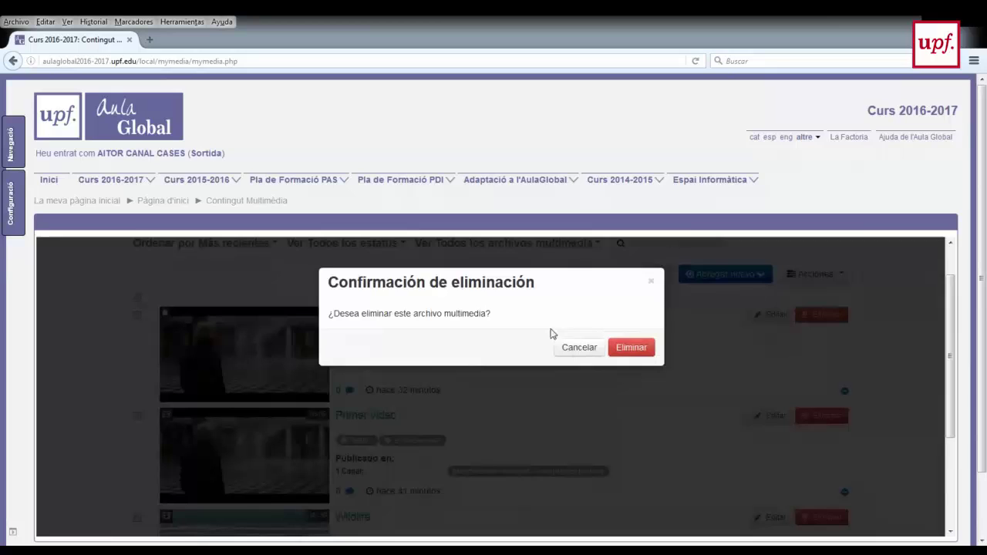
click(643, 348)
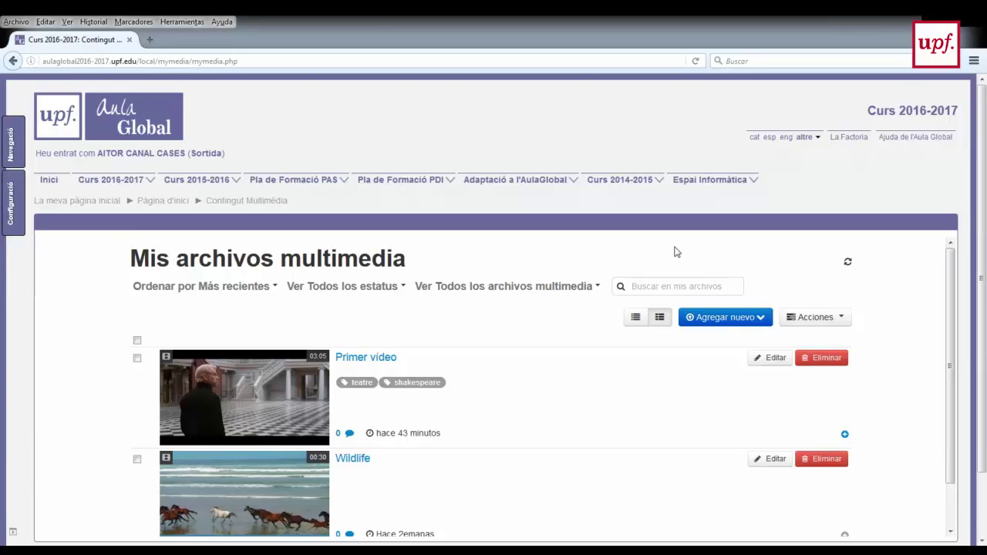
- Review the options for adding new media to Mis archivos multimedia and open Record a Presentation
click(768, 318)
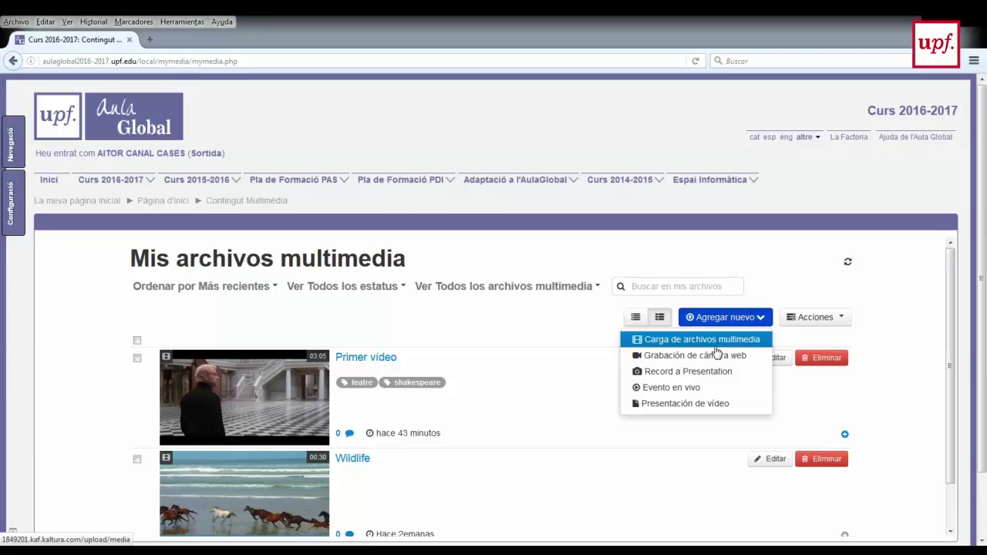
click(893, 318)
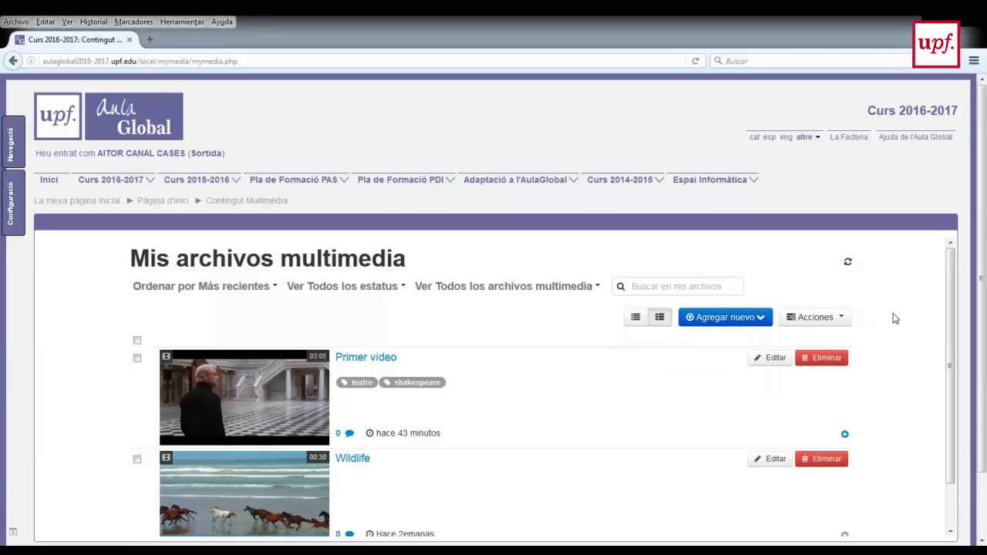
click(761, 318)
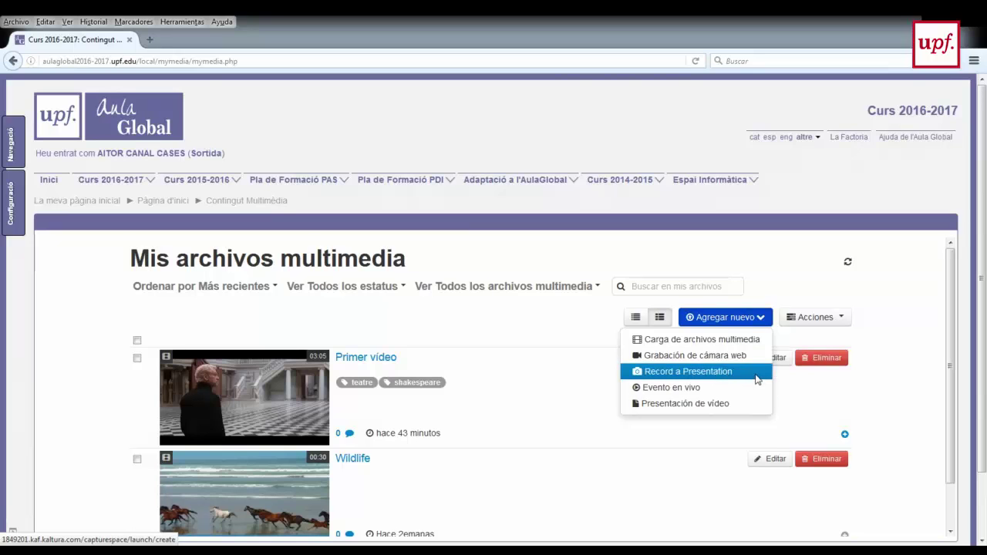
click(755, 376)
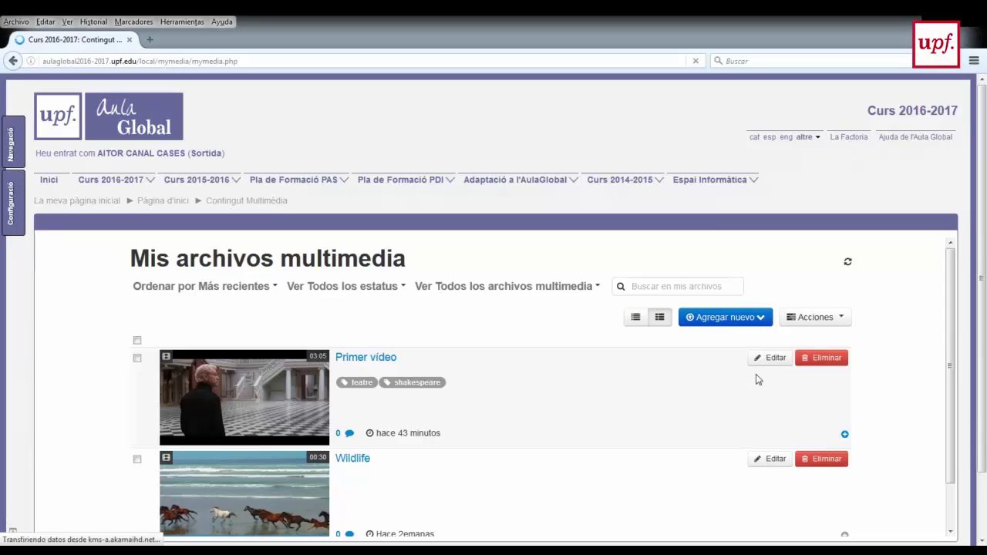
- Examine the Windows and Mac downloads, system requirements and compatible PowerPoint versions of the Kaltura CaptureSpace desktop recorder
scroll(736, 362, down, 2)
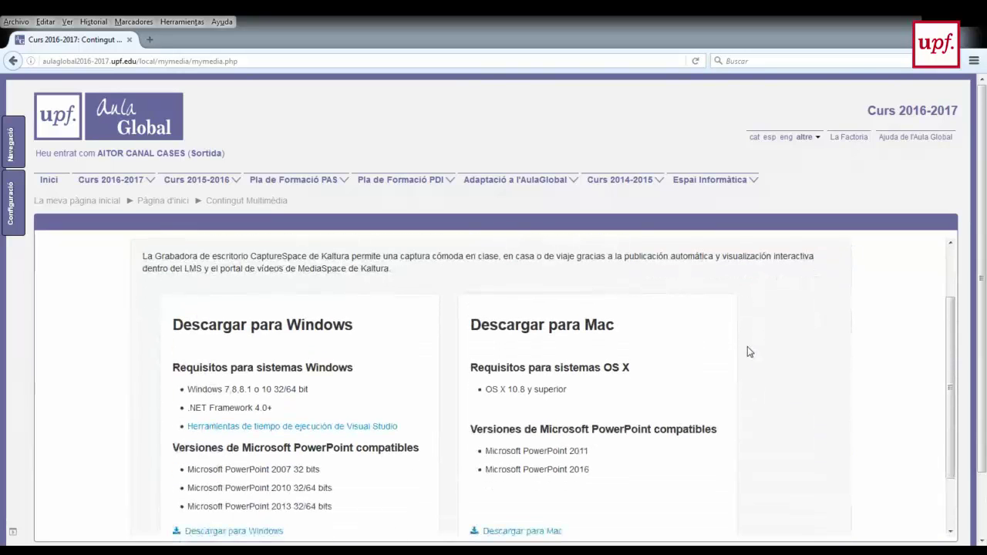
scroll(747, 347, down, 2)
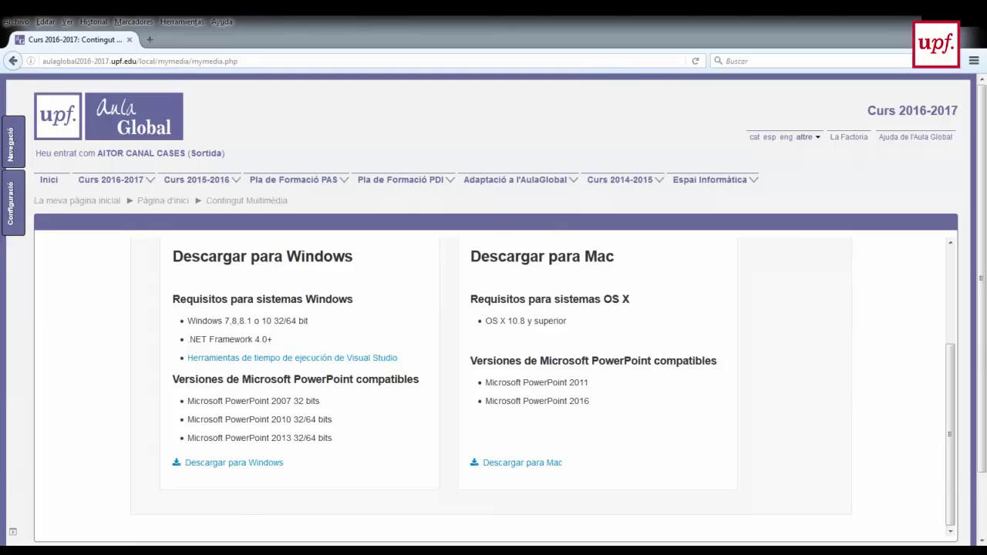
click(247, 507)
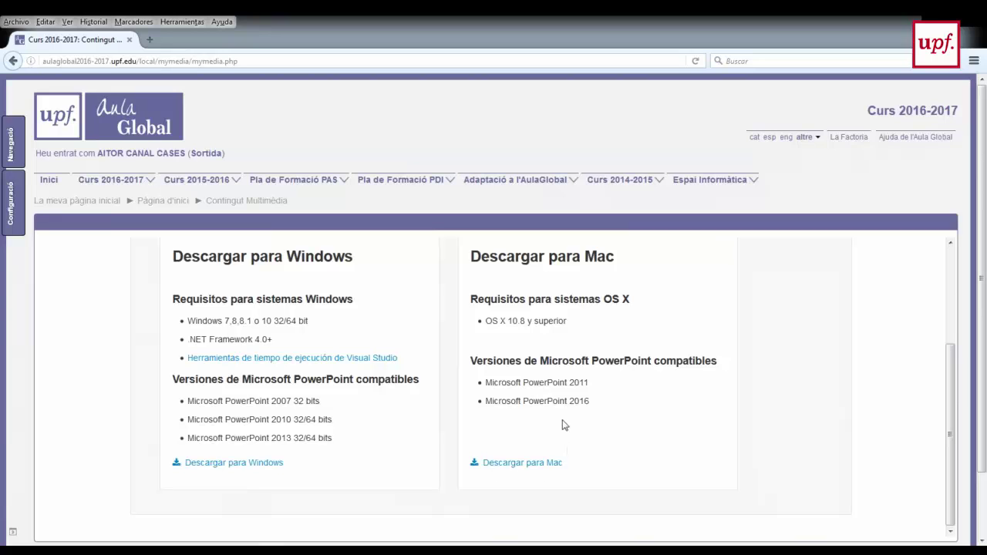
key(alt)
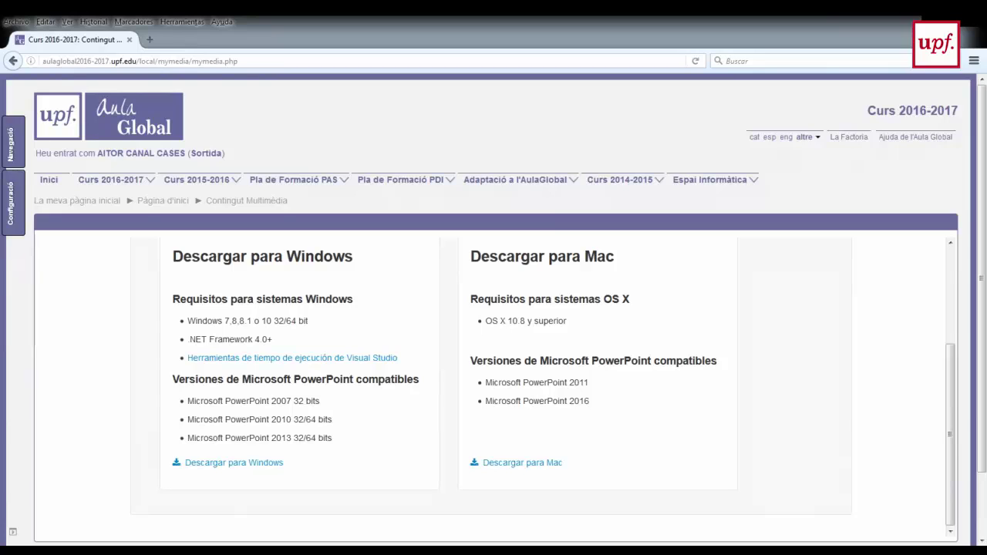
scroll(449, 360, down, 3)
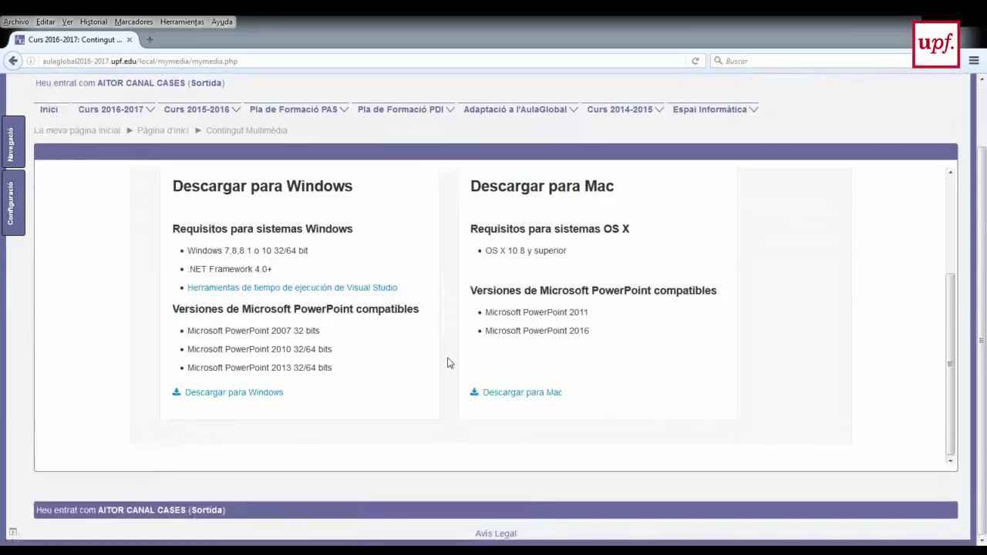
scroll(450, 361, up, 4)
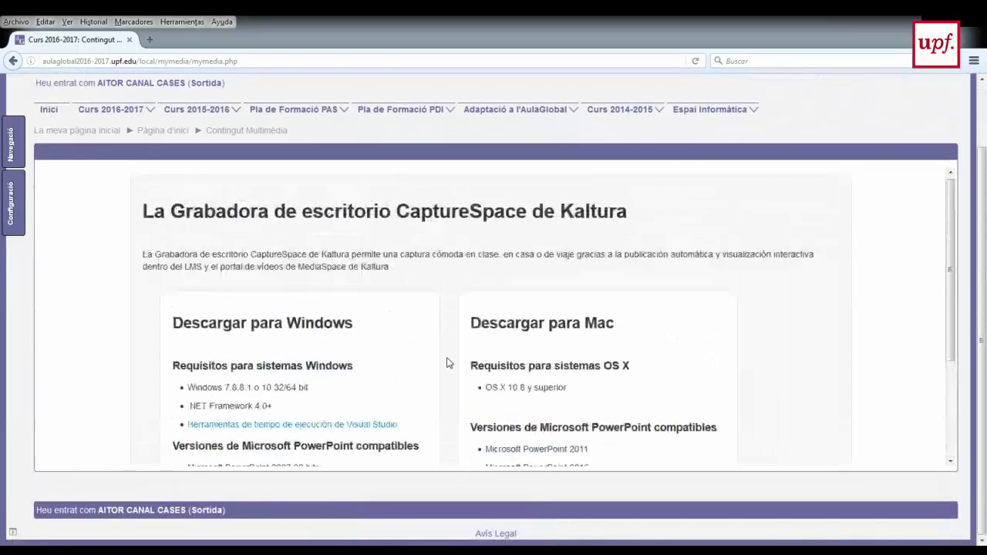
- Return to Mis archivos multimedia, open Primer vídeo for editing and review its name, description and tags
click(13, 63)
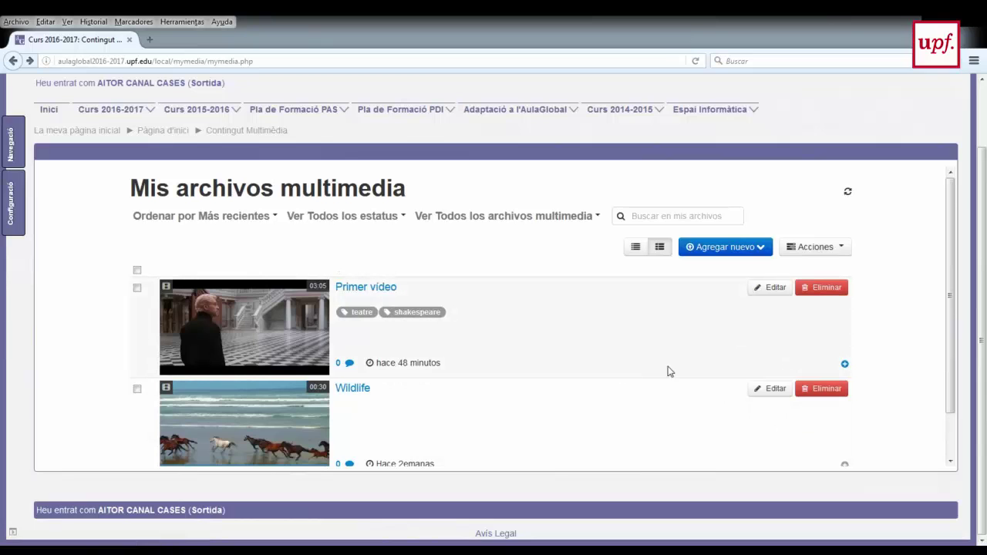
click(768, 291)
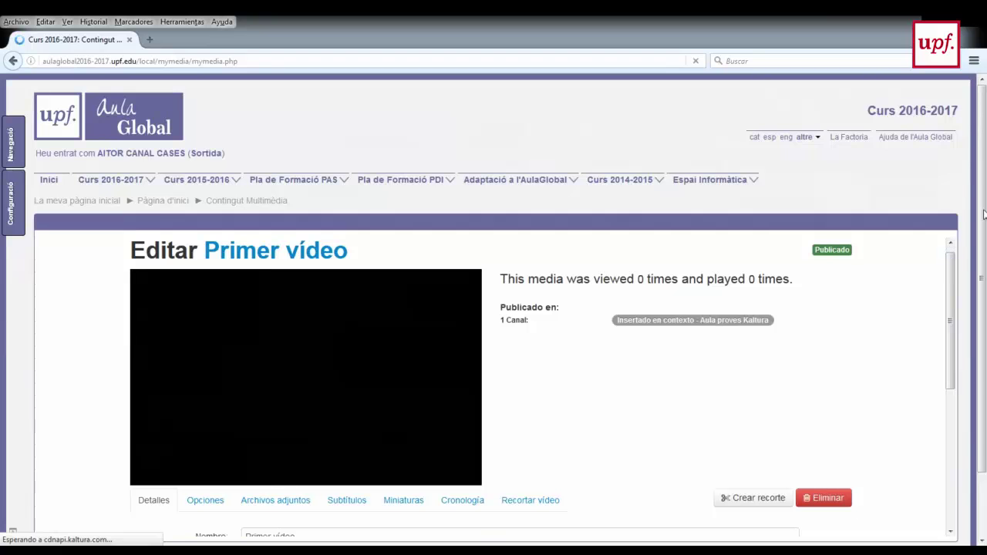
scroll(984, 200, down, 2)
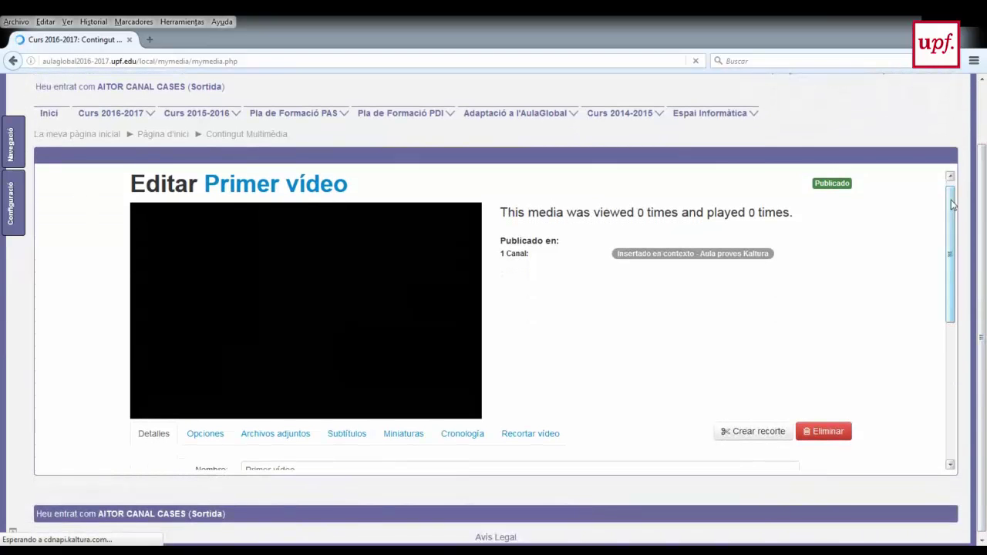
mouse_move(952, 204)
mouse_down()
mouse_move(954, 191)
mouse_move(949, 214)
mouse_move(950, 205)
mouse_up()
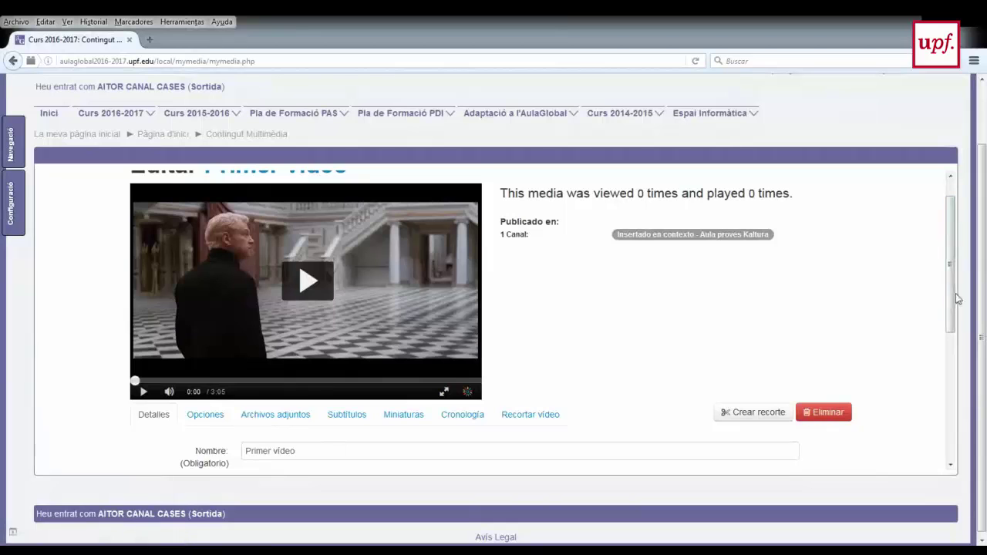
drag(953, 299, 949, 368)
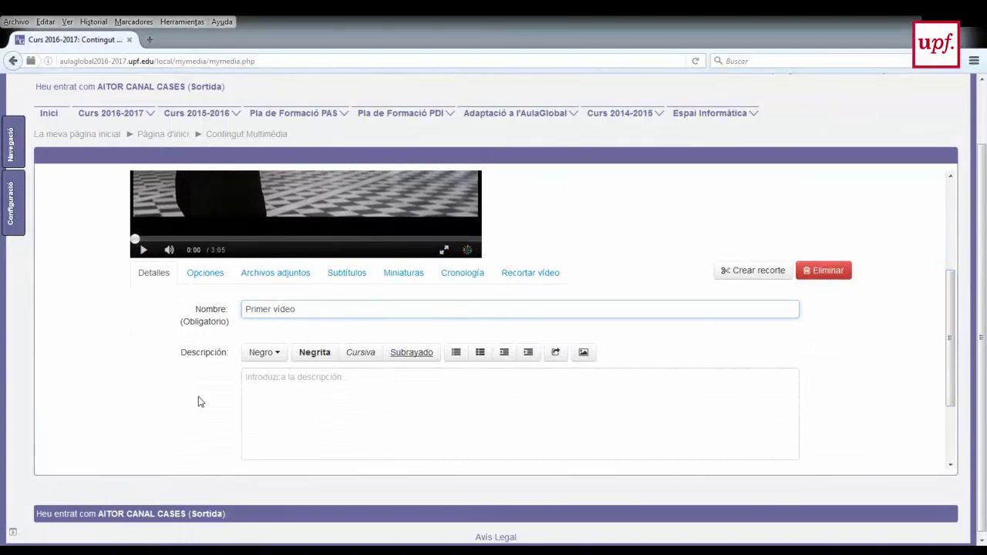
scroll(338, 394, down, 2)
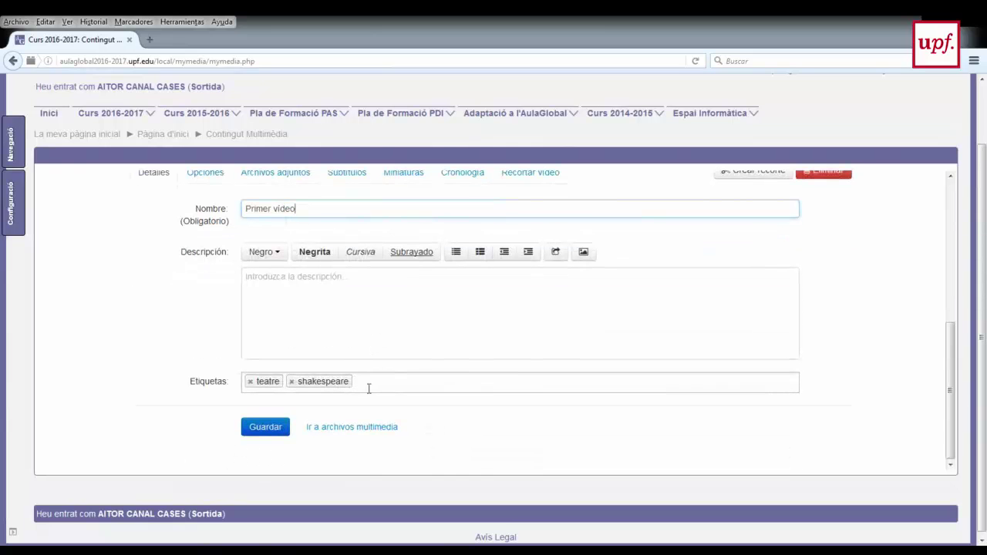
scroll(290, 389, up, 3)
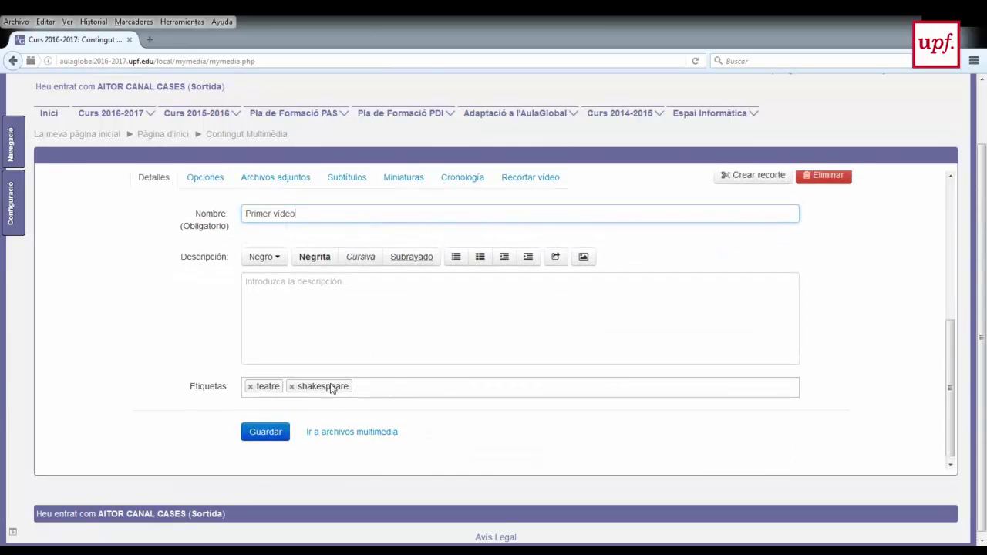
- Review the clipping and comment options, attachment upload and supported subtitle formats for Primer vídeo
click(206, 316)
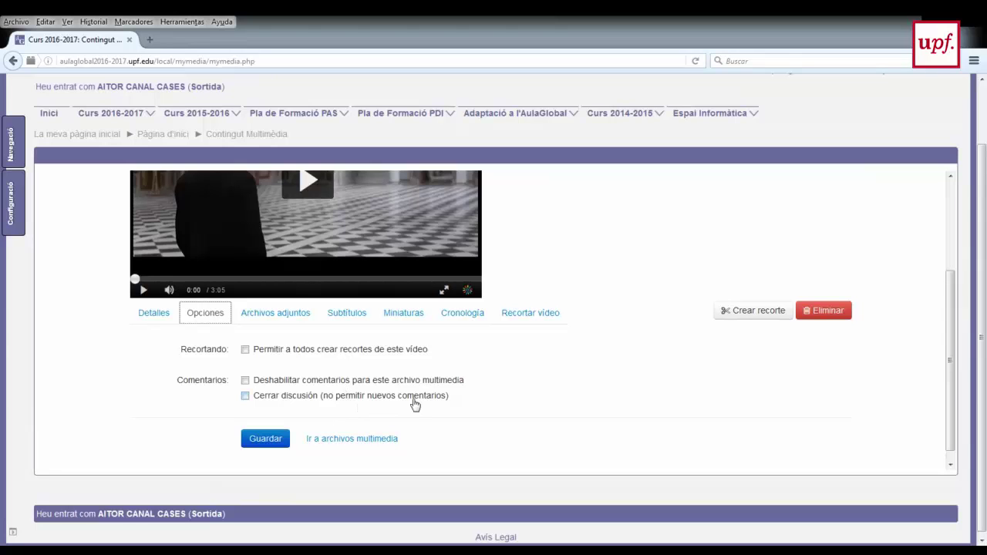
click(264, 316)
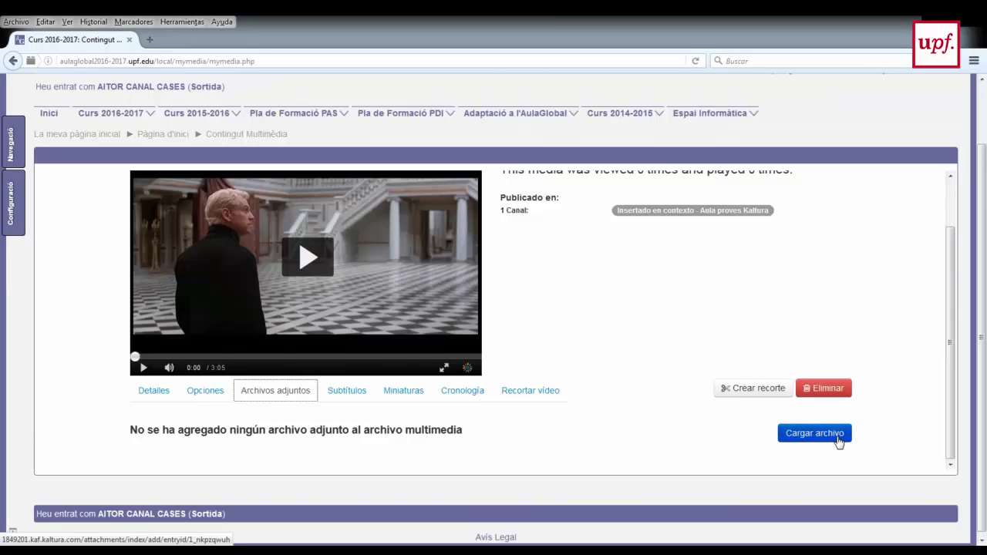
click(362, 394)
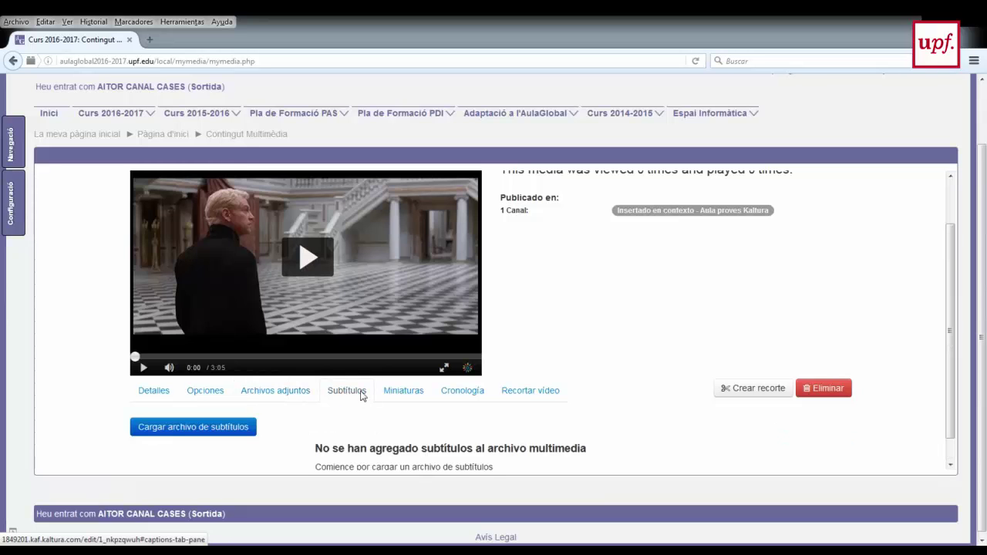
scroll(364, 423, down, 1)
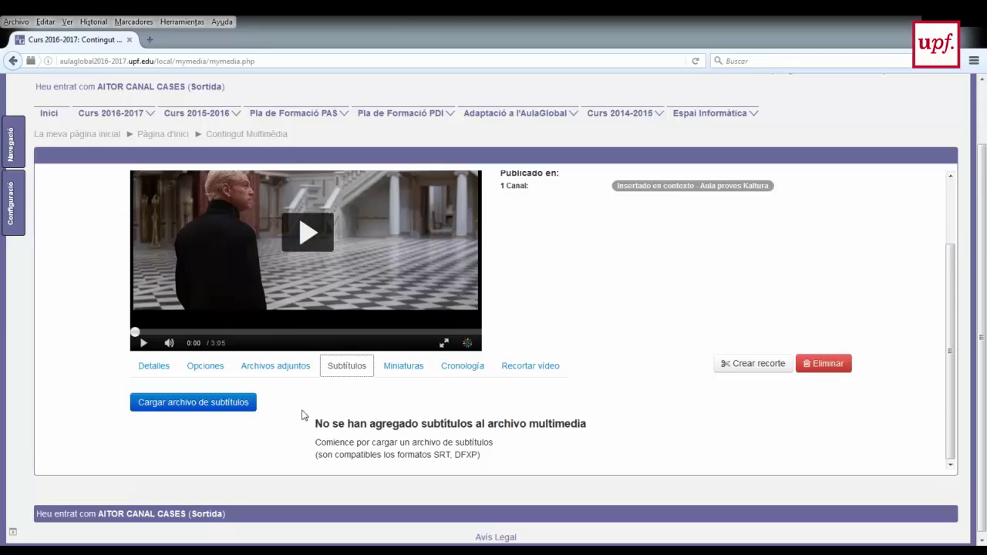
- Examine how a thumbnail for Primer vídeo can be uploaded, captured from the player or generated automatically
click(414, 368)
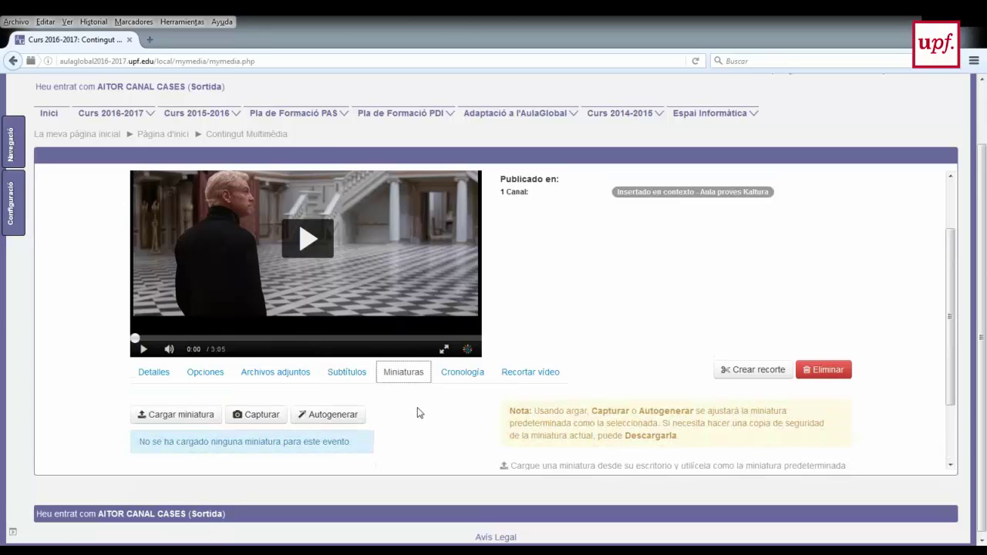
scroll(417, 409, down, 3)
scroll(416, 410, up, 4)
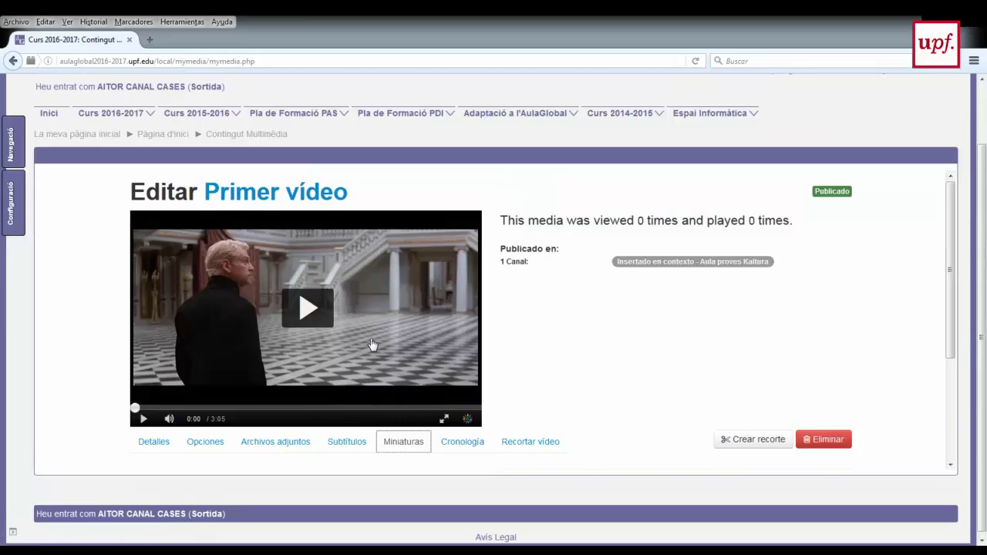
scroll(360, 359, down, 2)
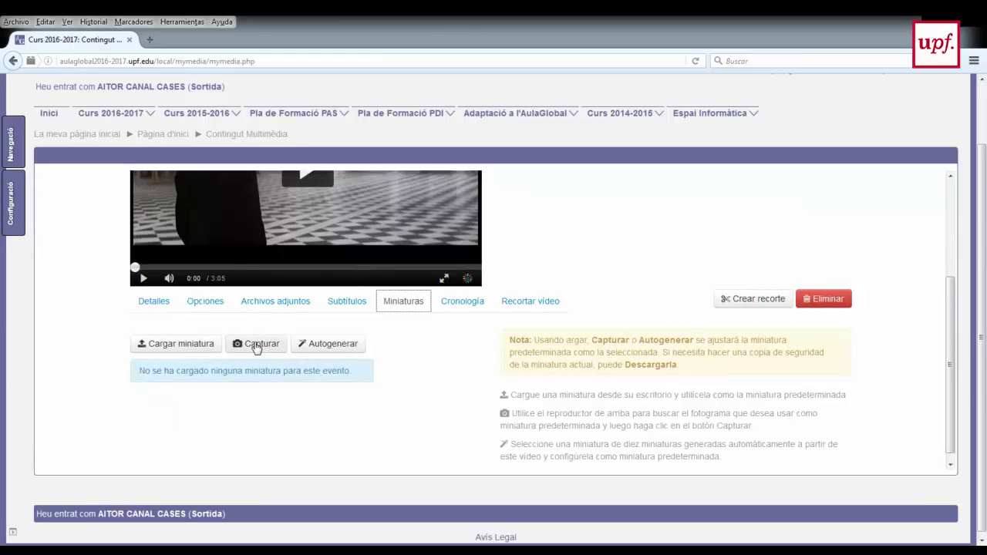
scroll(259, 343, up, 2)
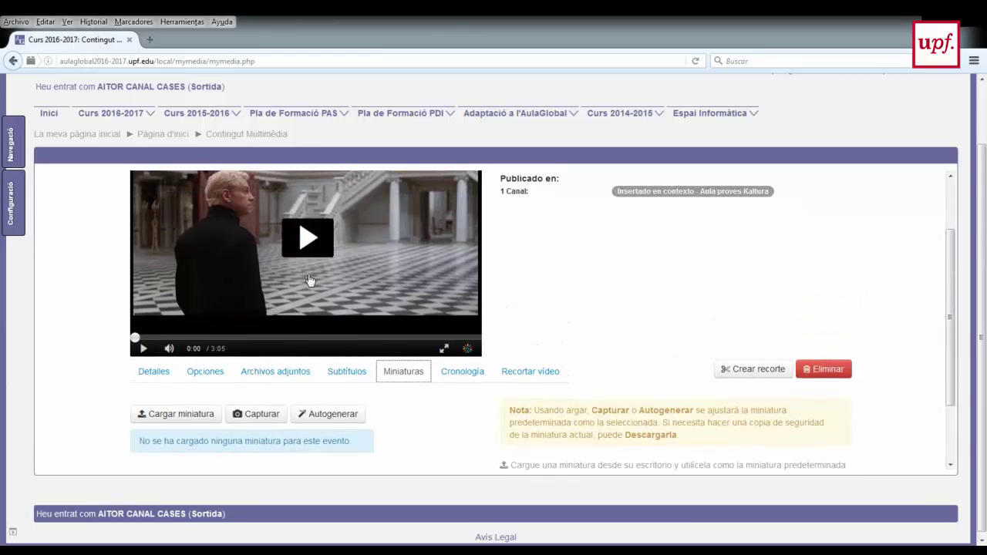
scroll(413, 325, down, 2)
scroll(478, 335, up, 2)
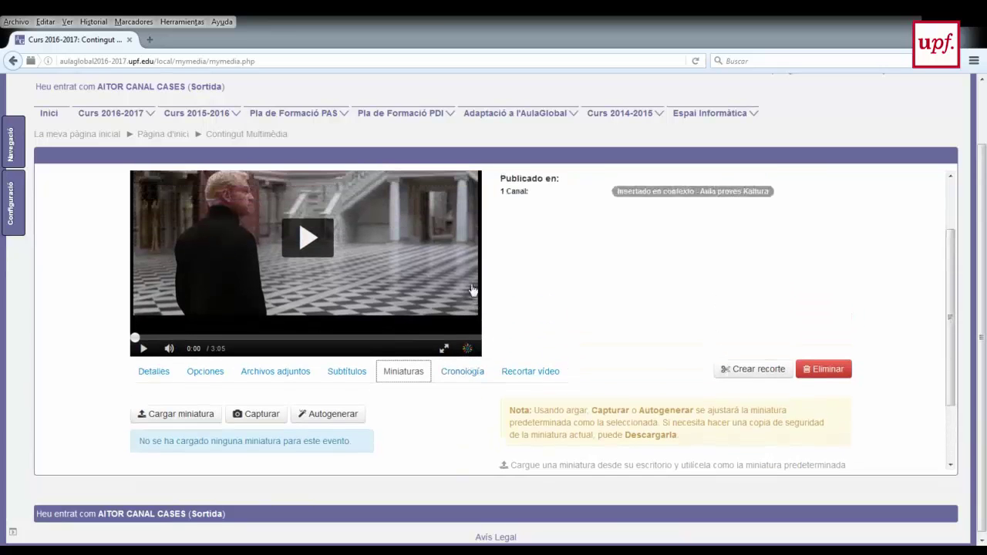
- Examine the Cronología timeline for adding chapters and slides to Primer vídeo
click(465, 372)
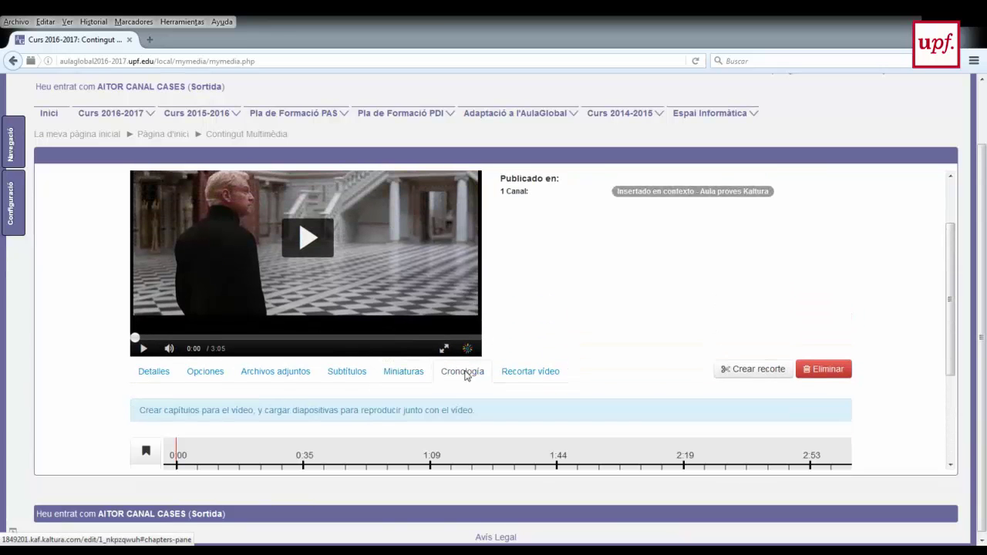
scroll(623, 276, down, 2)
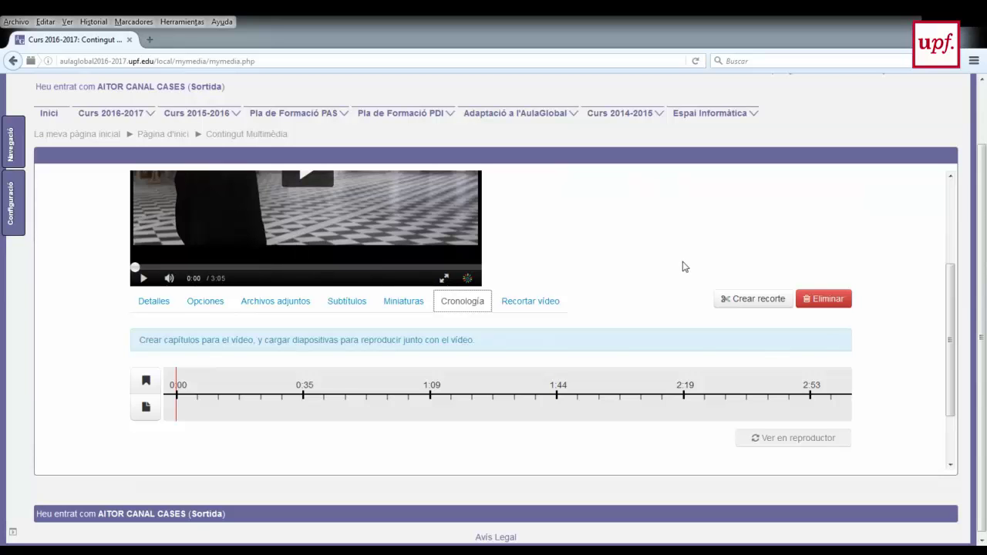
scroll(682, 267, up, 2)
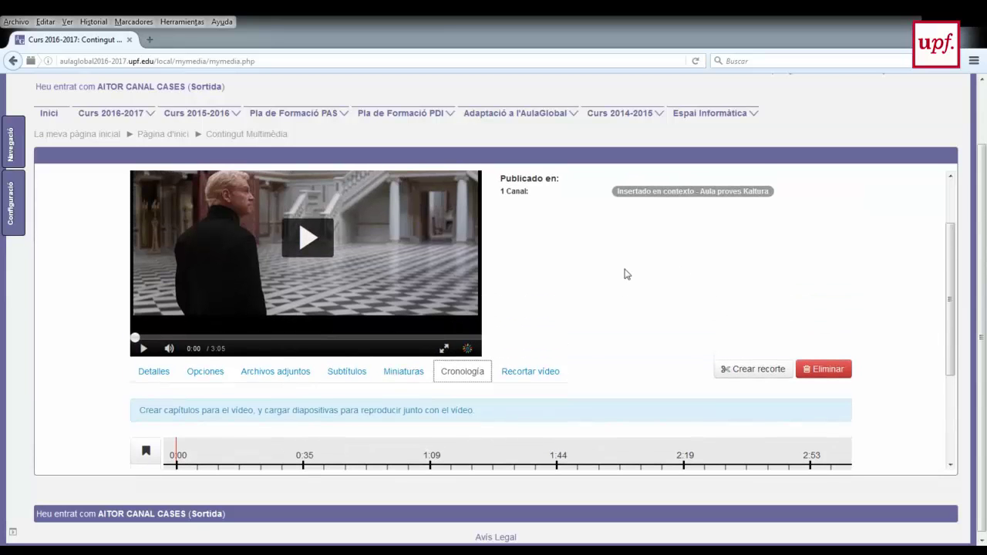
scroll(626, 274, up, 2)
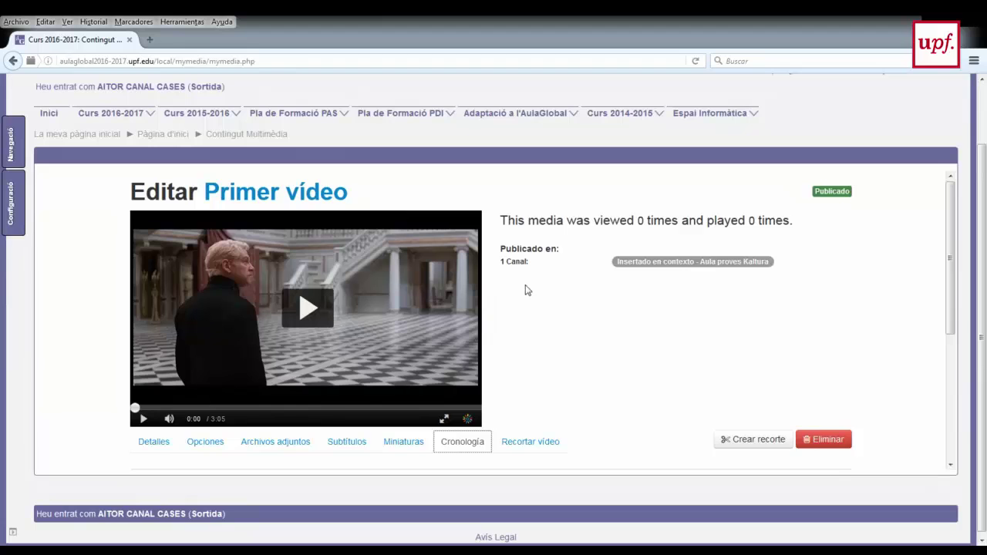
scroll(527, 290, down, 2)
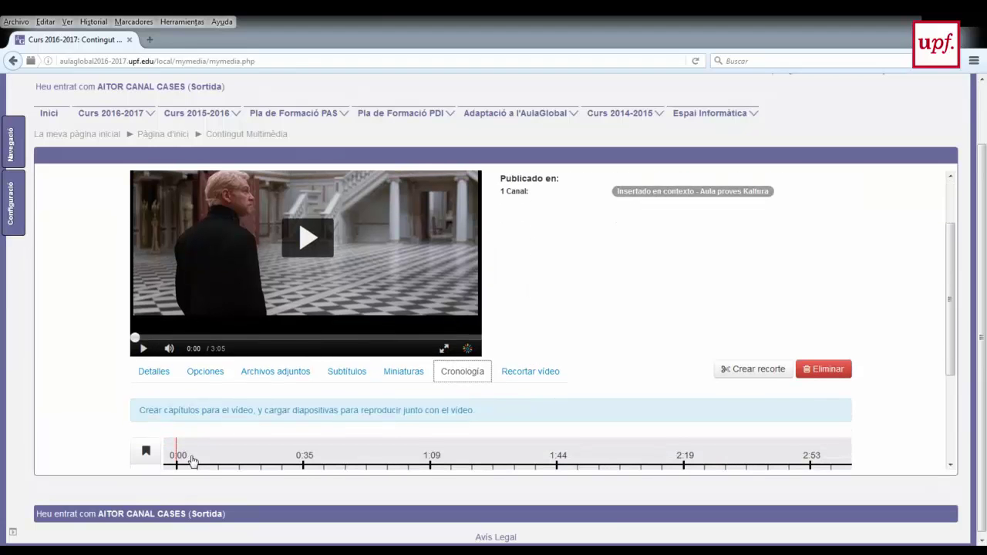
scroll(235, 447, down, 2)
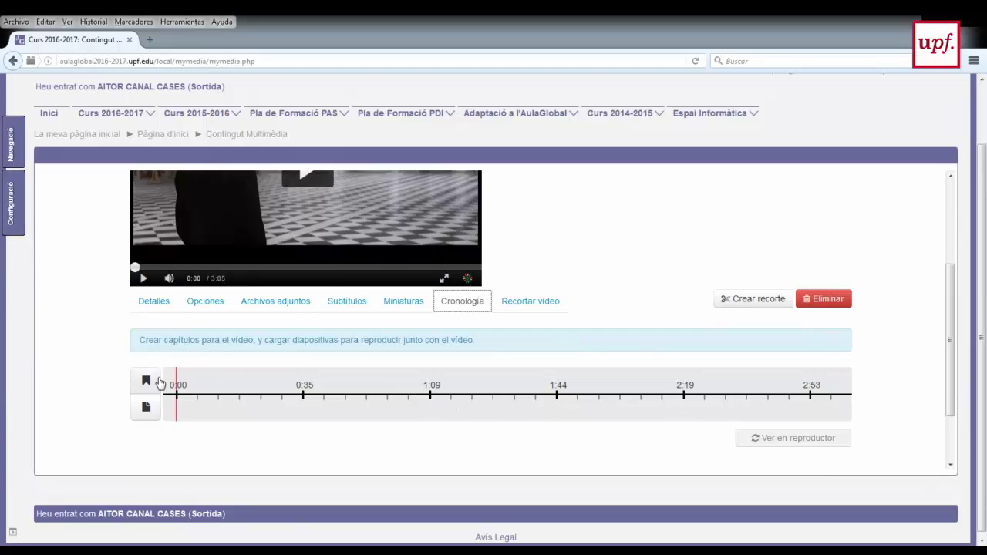
- Move the Cronología playhead to 1:09 and check the corresponding frame in the player
click(177, 411)
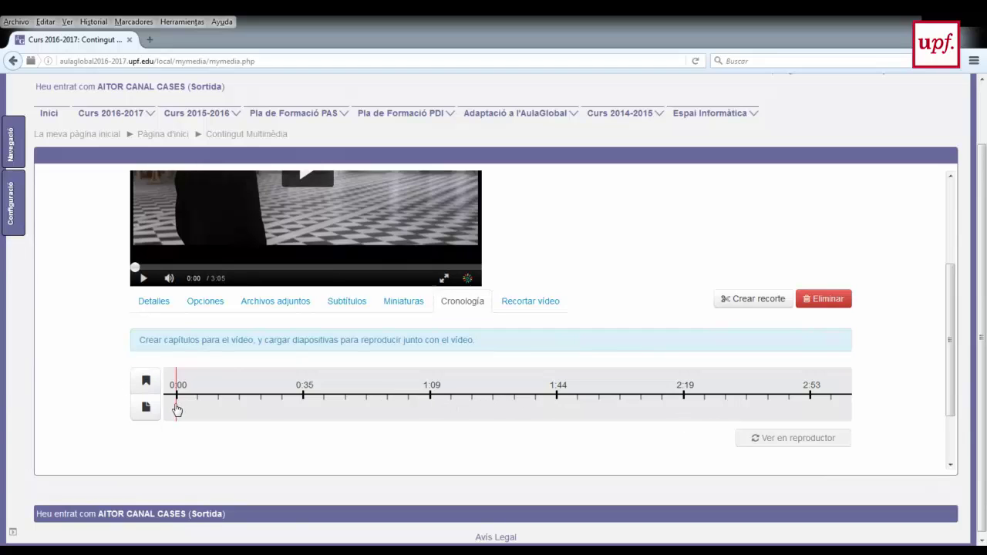
click(428, 406)
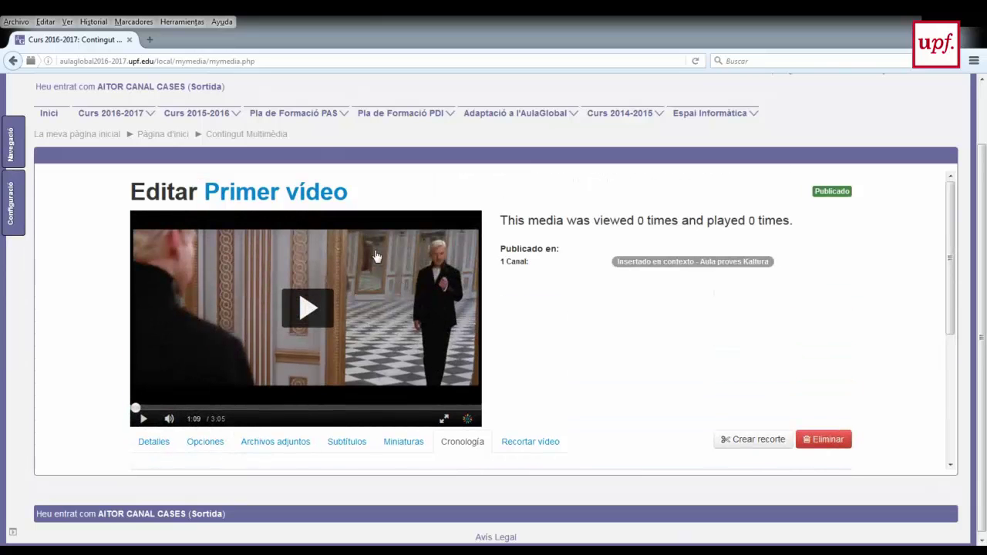
scroll(363, 269, down, 2)
scroll(363, 269, down, 2)
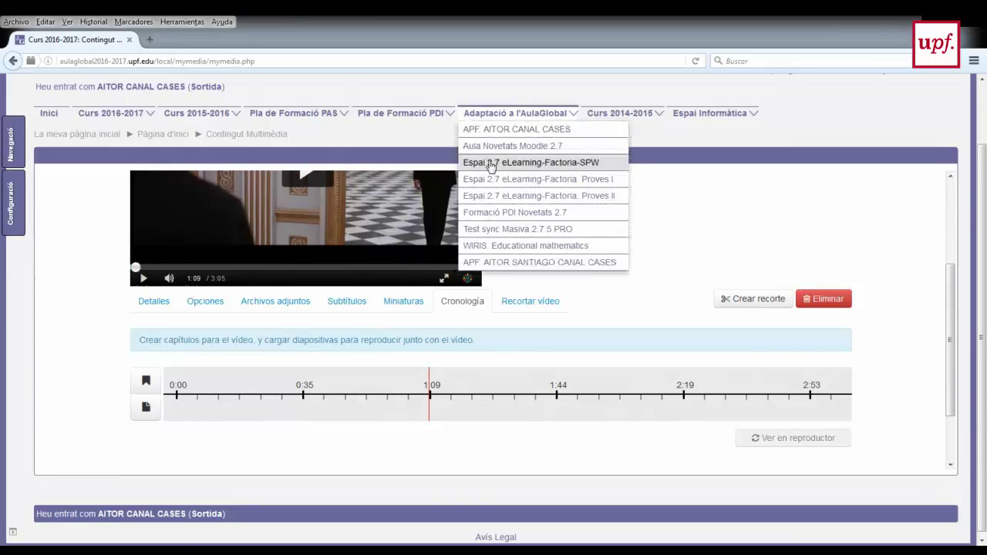
scroll(393, 330, up, 4)
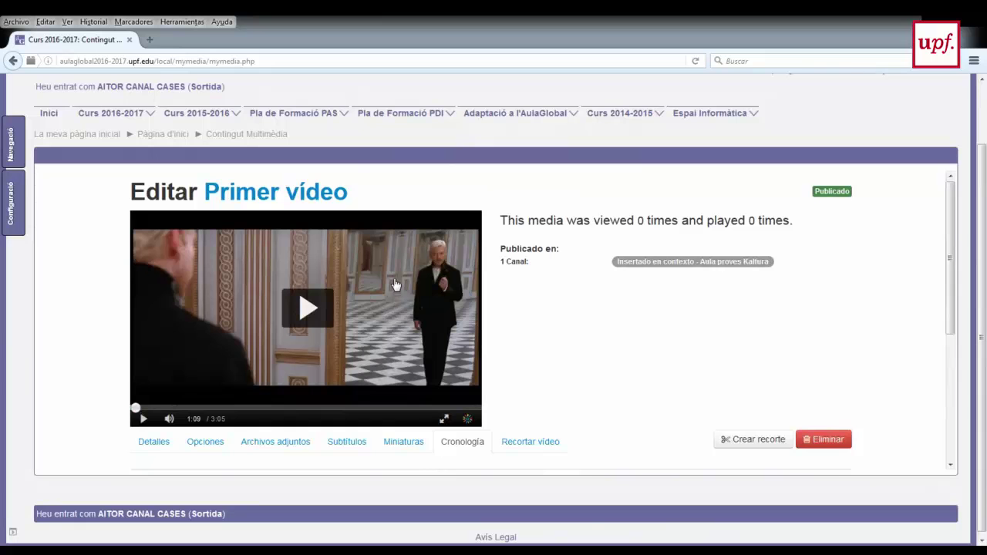
scroll(404, 296, down, 1)
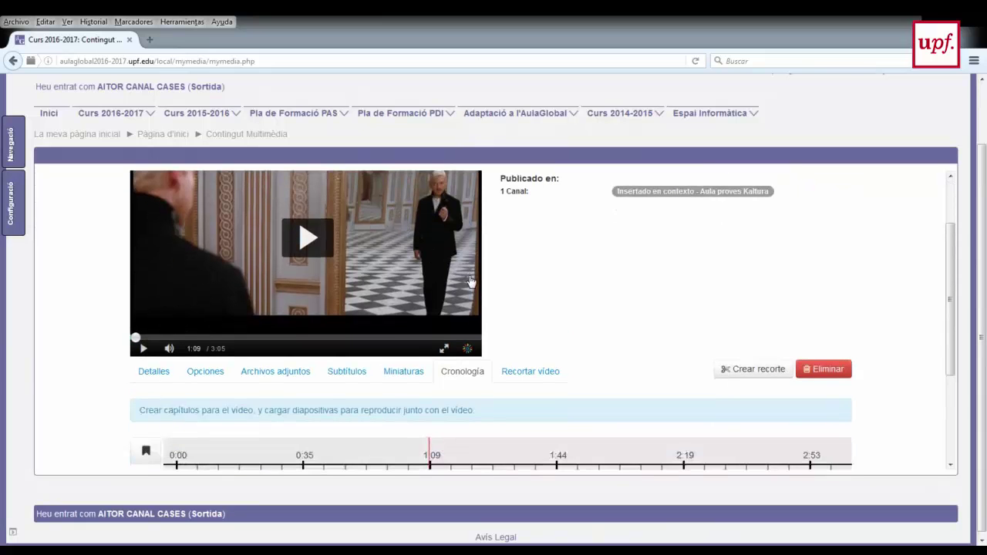
scroll(525, 274, down, 3)
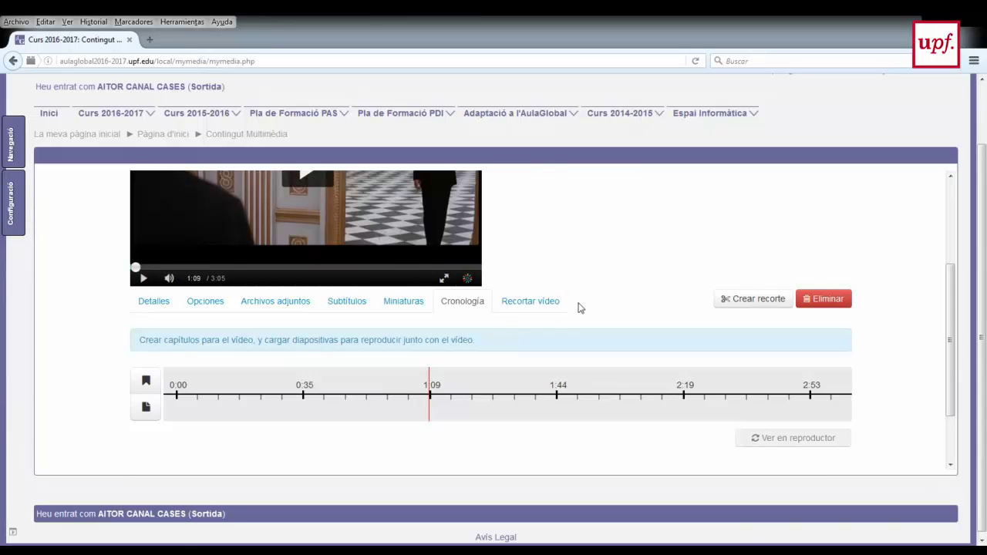
- Open Recortar vídeo and trim the selection to start at about 00:00:39.7 and end at about 00:01:40.8
click(518, 306)
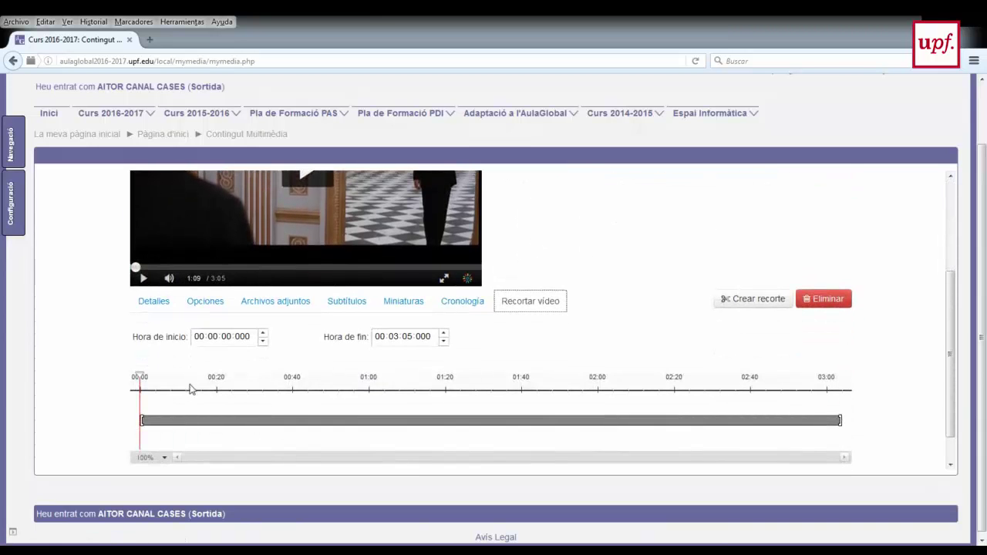
drag(141, 420, 295, 421)
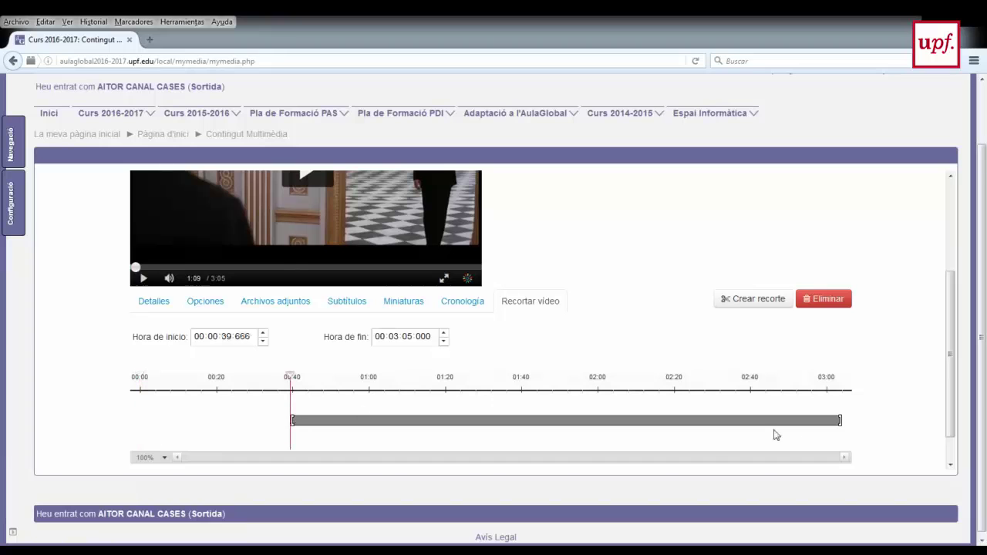
drag(840, 421, 522, 408)
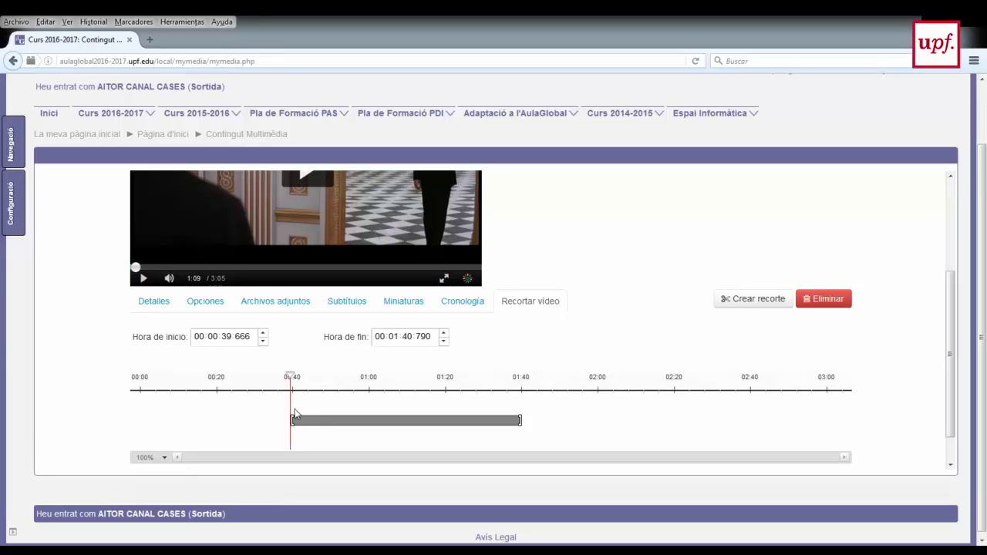
- Fine-tune the trim range to a start time of 00:00:40:000 and an end time of 00:01:40:000
click(261, 333)
click(263, 334)
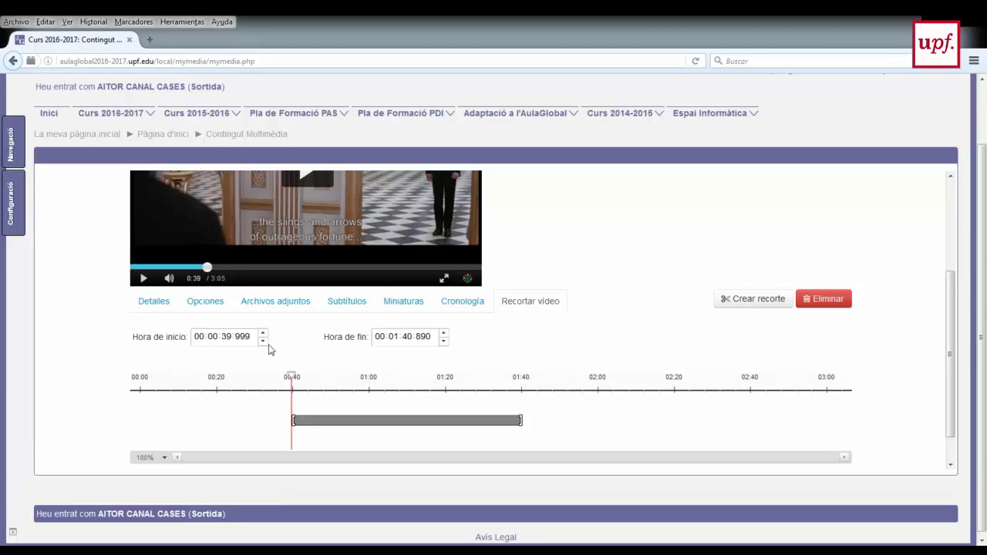
click(262, 340)
drag(298, 420, 299, 420)
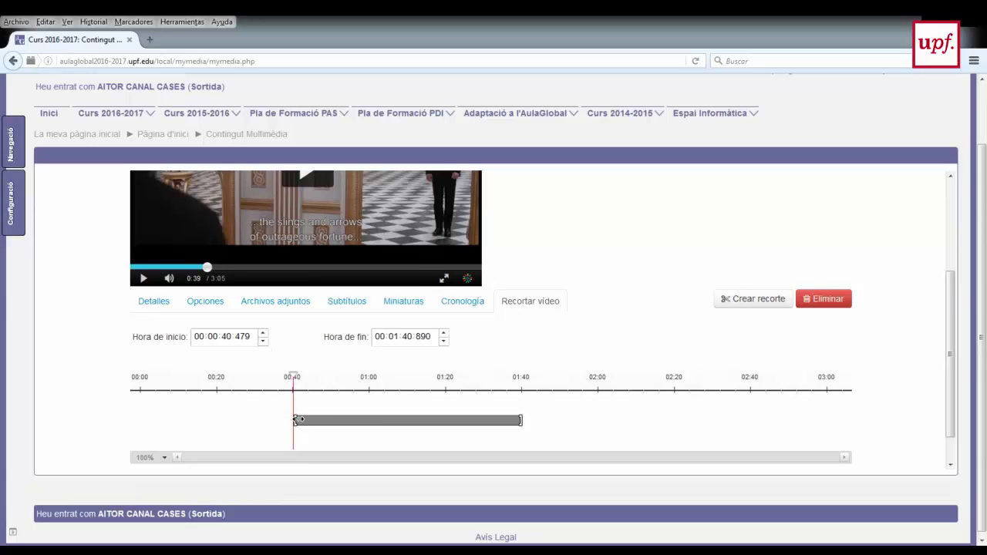
click(262, 340)
click(262, 341)
click(262, 341)
click(262, 341)
click(262, 341)
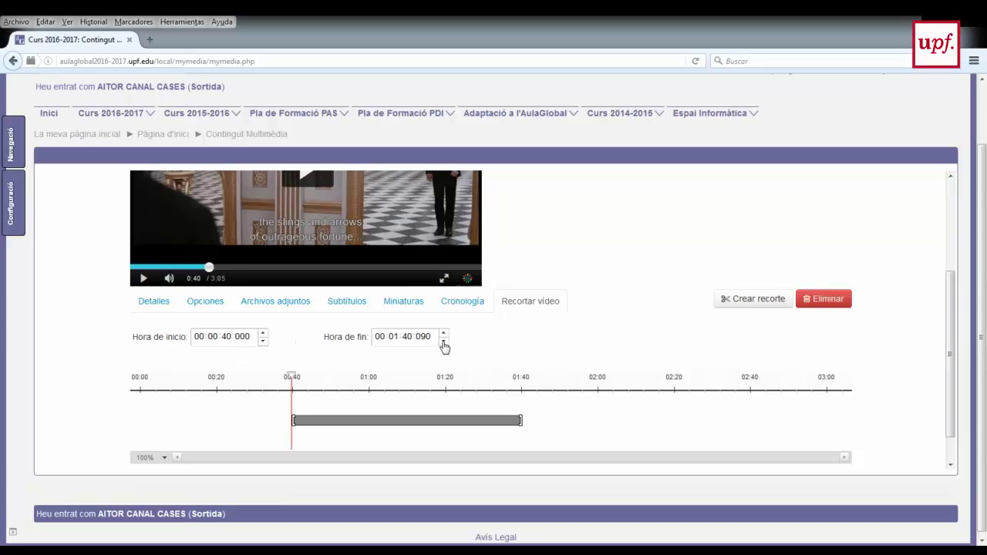
click(443, 341)
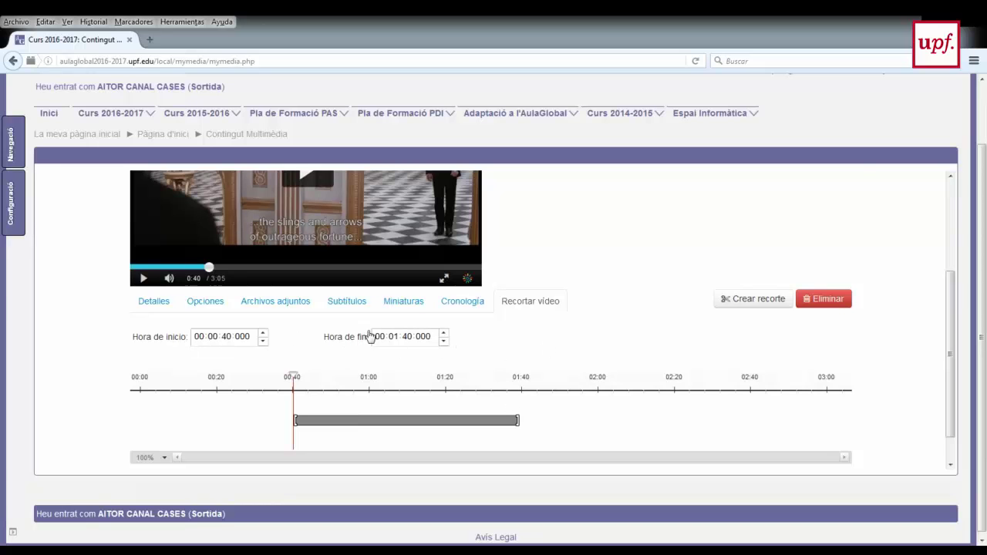
- Open the clip creation form for Primer vídeo and look over its range and metadata fields
scroll(368, 336, up, 2)
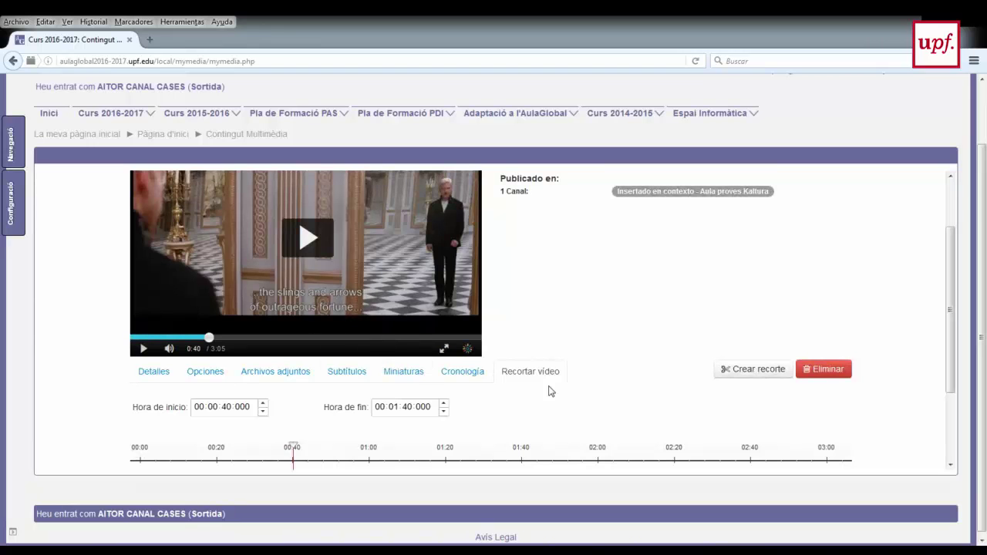
scroll(670, 332, down, 2)
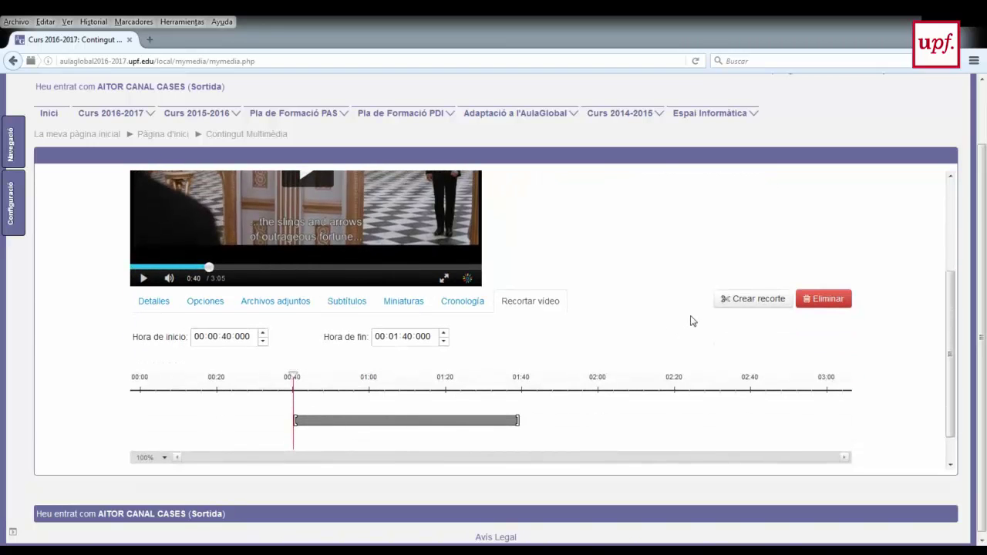
click(769, 301)
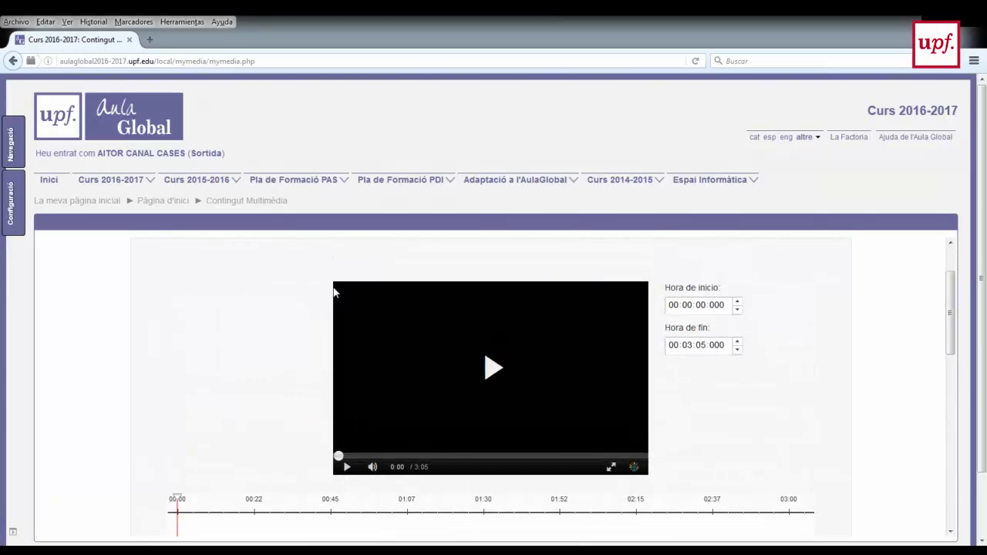
scroll(304, 421, down, 5)
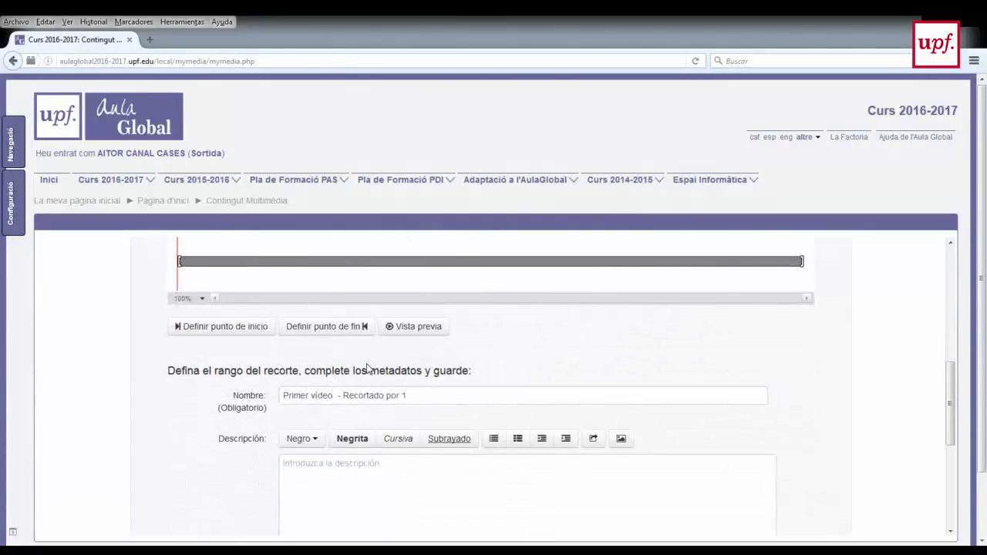
scroll(368, 369, up, 5)
- Play the first few seconds of the video in the clip editor and pause it
click(368, 367)
scroll(352, 377, down, 1)
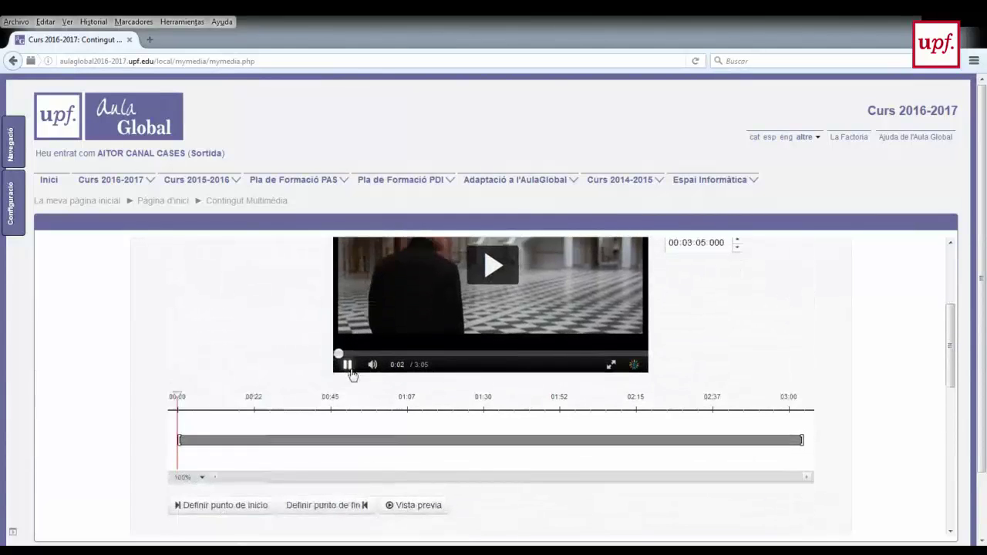
scroll(351, 374, down, 1)
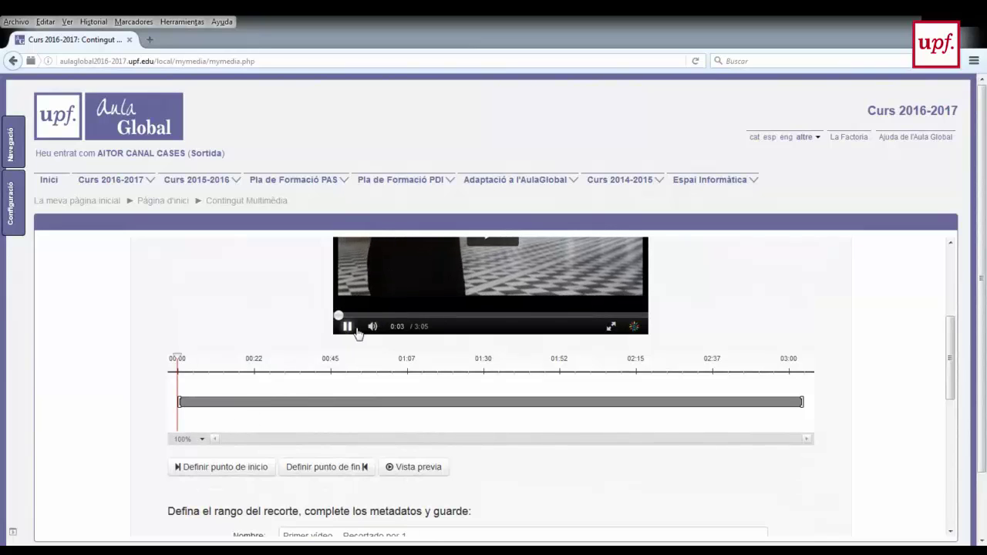
click(348, 327)
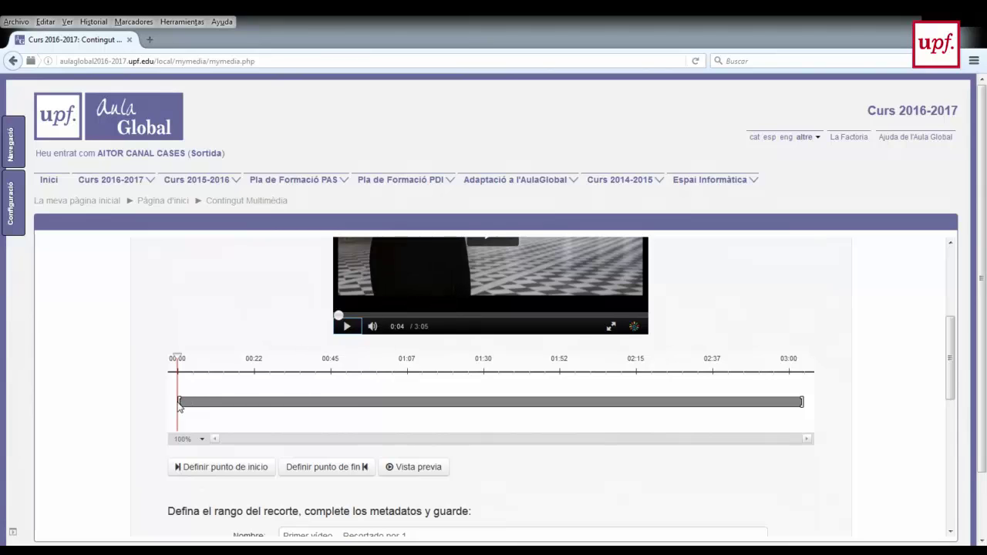
- Limit the clip range on the timeline to about 00:00:45.5 through 00:01:43.1
drag(179, 407, 335, 395)
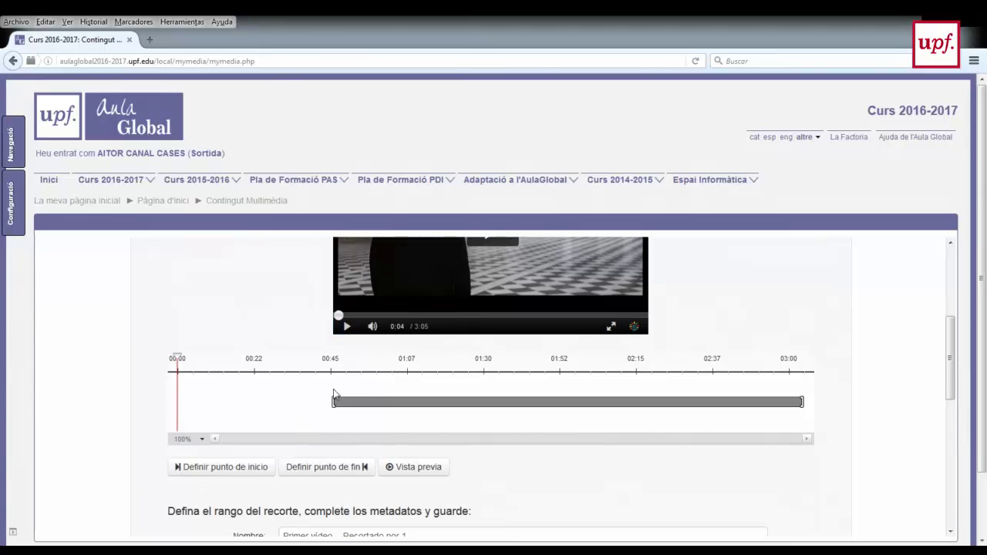
drag(801, 402, 524, 397)
scroll(753, 298, up, 3)
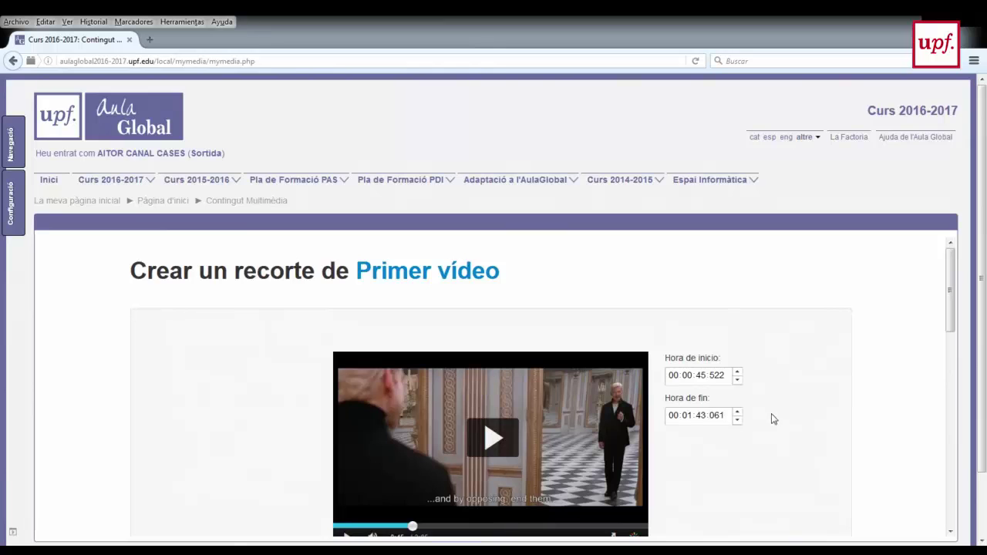
- Replace the "1" at the end of the clip's Nombre with the creator's first name
scroll(755, 409, down, 5)
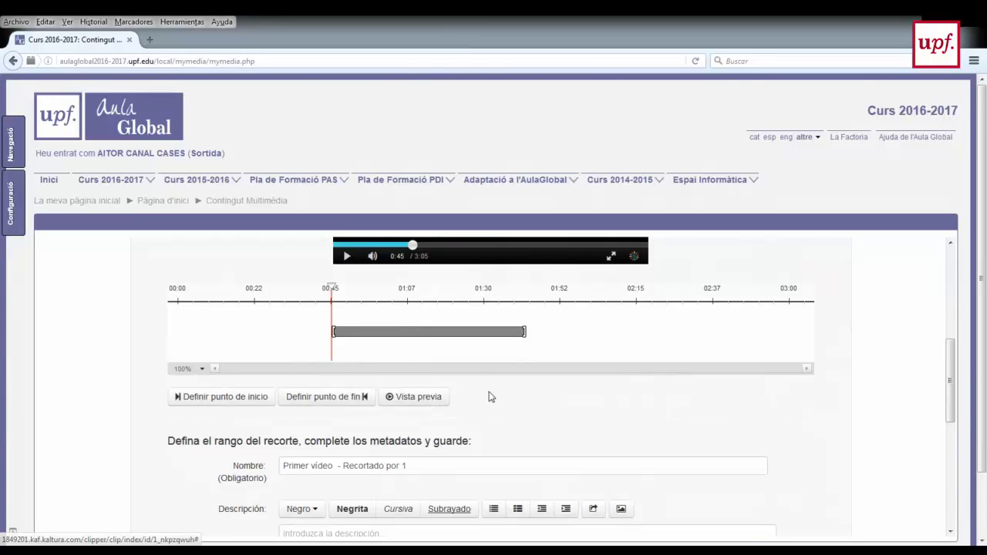
scroll(489, 396, down, 2)
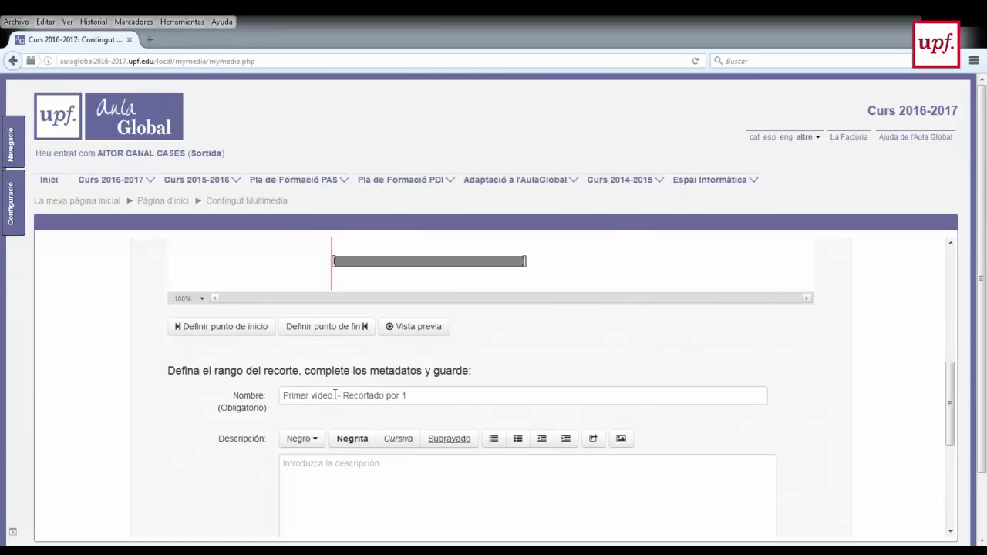
click(406, 395)
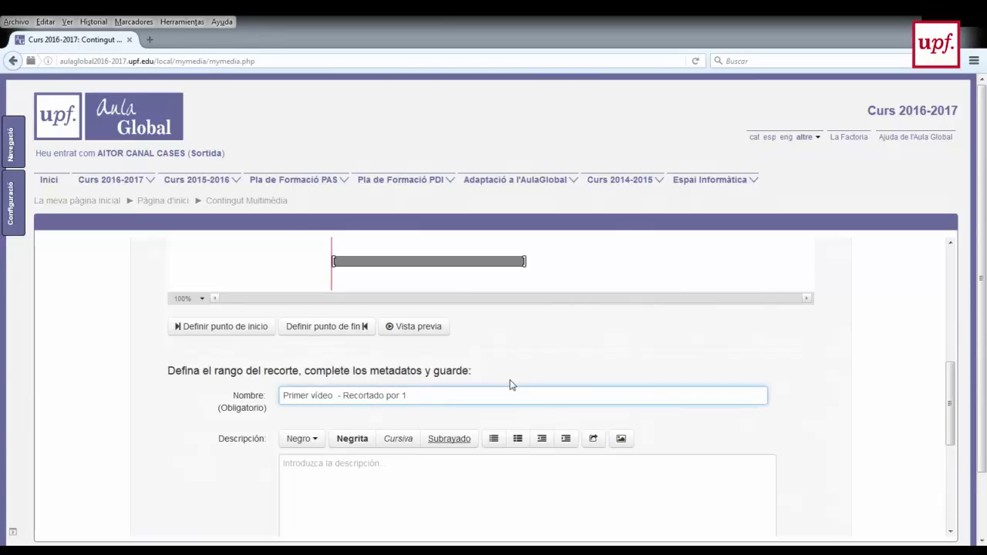
key(BackSpace)
key(BackSpace)
text(Aitor)
scroll(501, 386, down, 5)
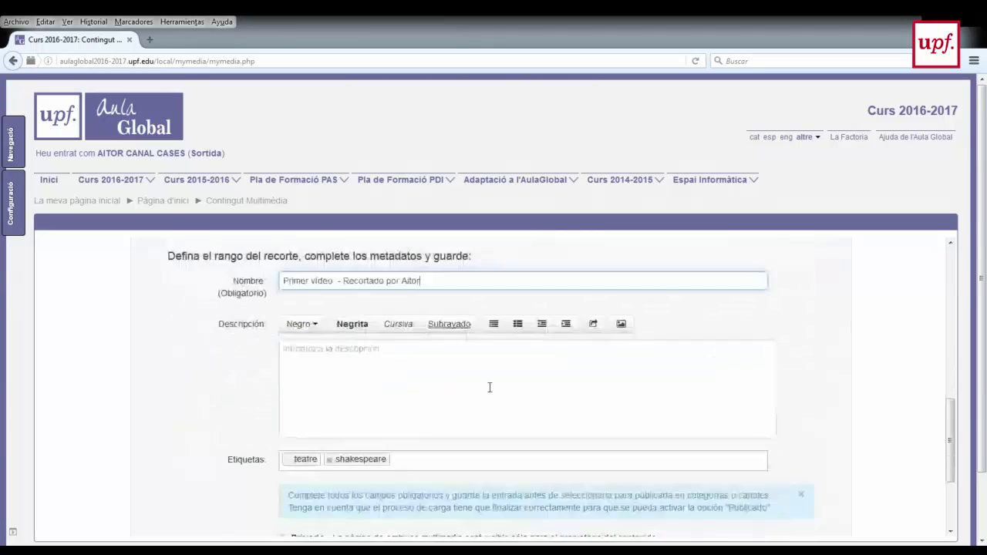
- Add the new tag "tall de vídeo" to the clip's Etiquetas
scroll(403, 316, up, 2)
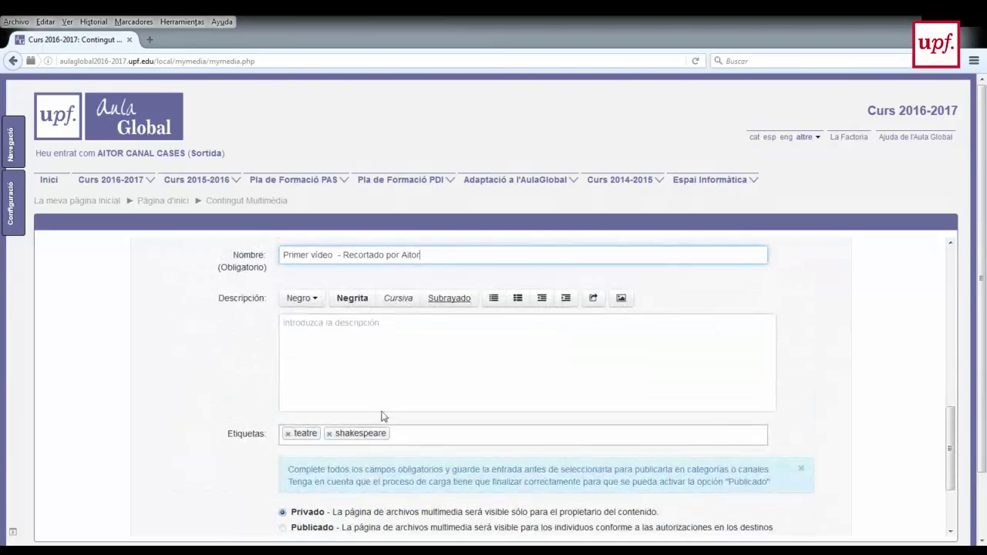
click(403, 436)
text(t)
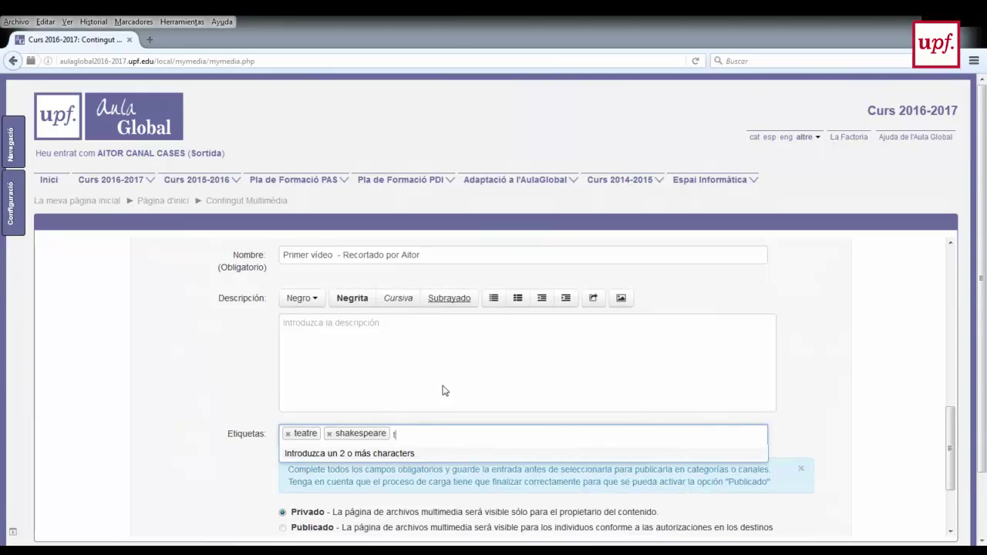
text(all d)
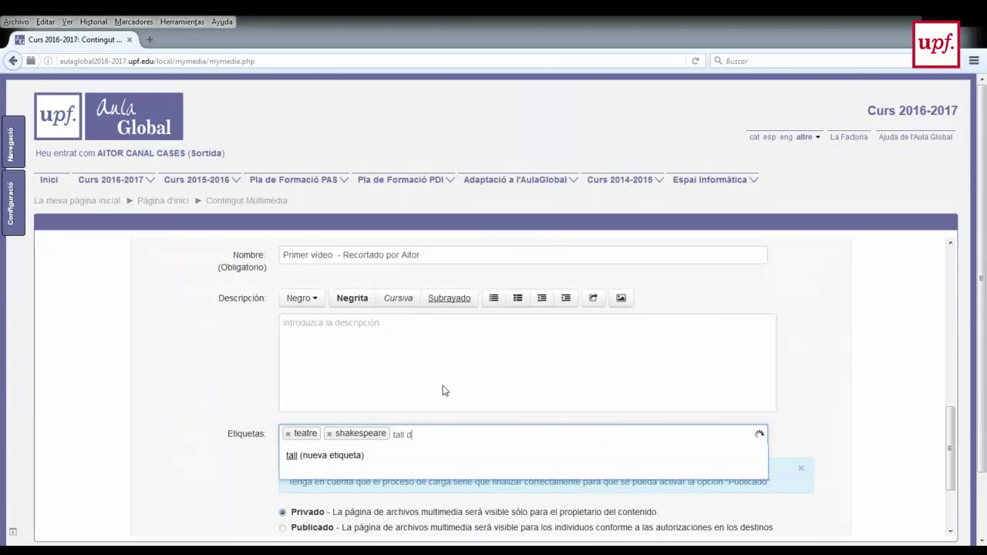
key(BackSpace)
text(de v)
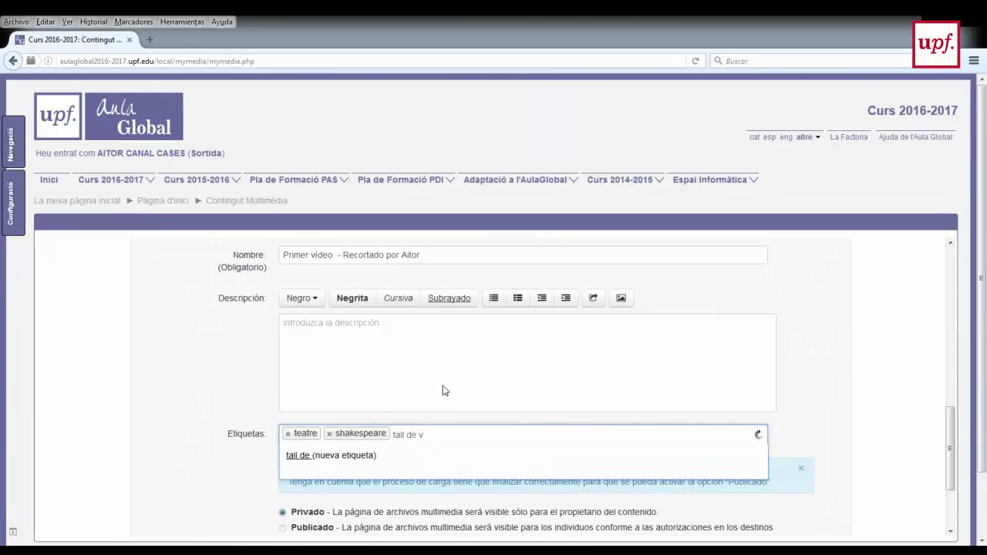
text(ídeo)
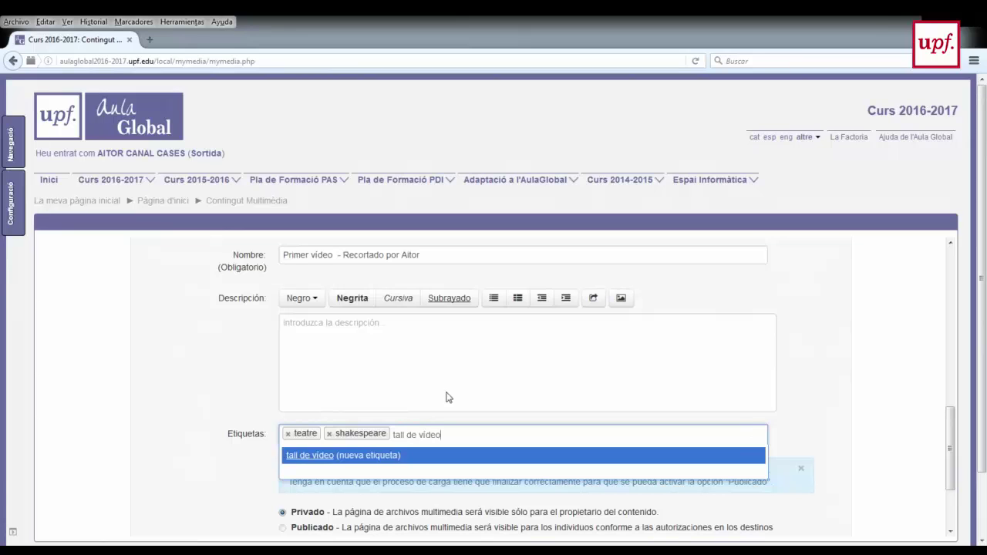
click(388, 456)
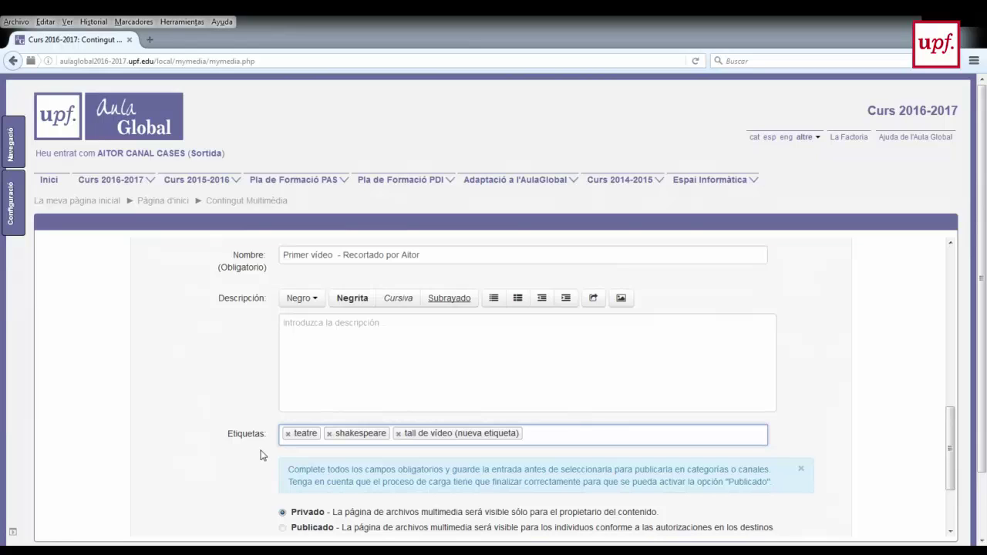
- Create the clip with its visibility left as Privado
scroll(260, 455, down, 2)
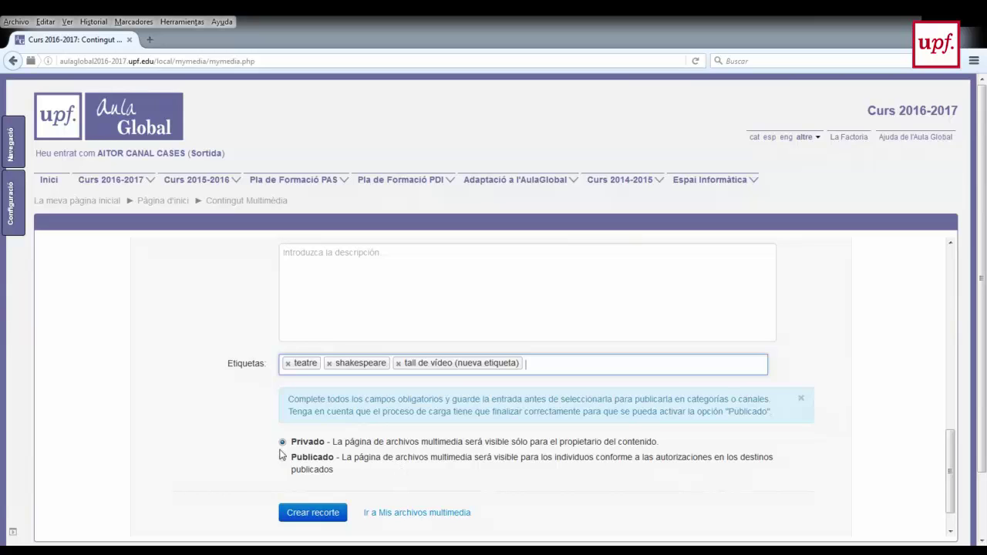
click(332, 512)
scroll(331, 513, down, 1)
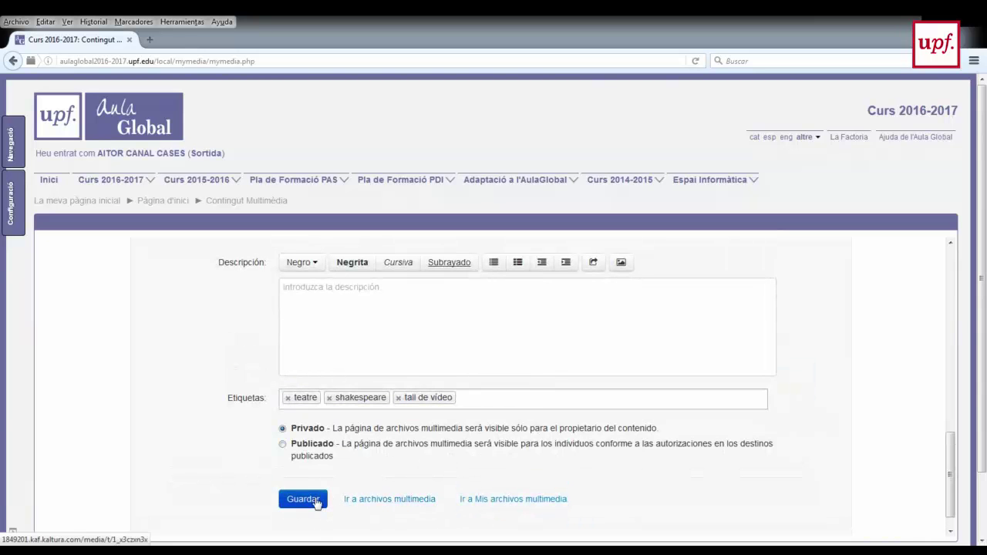
- Open the new clip's media page and review its player area, details, tags and comments section
click(402, 500)
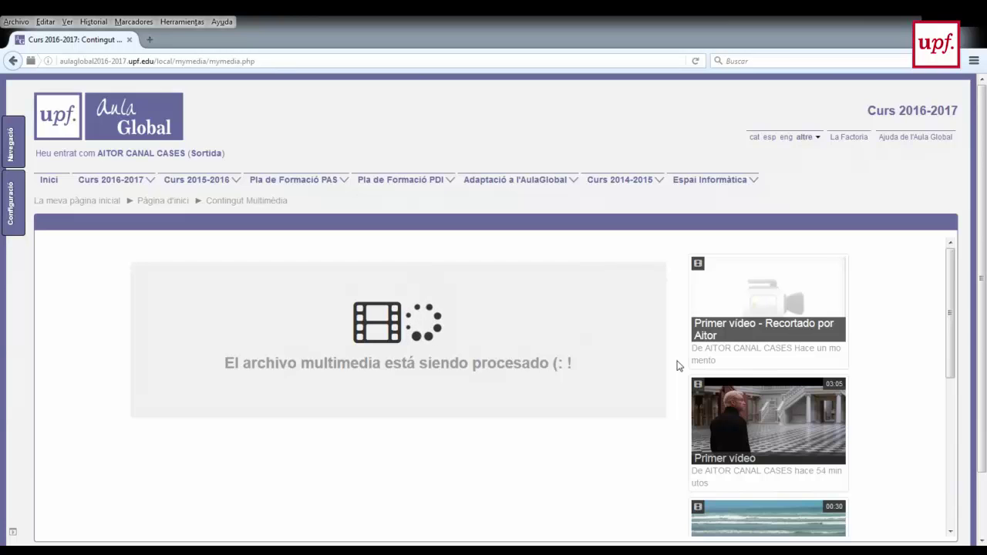
scroll(677, 365, down, 2)
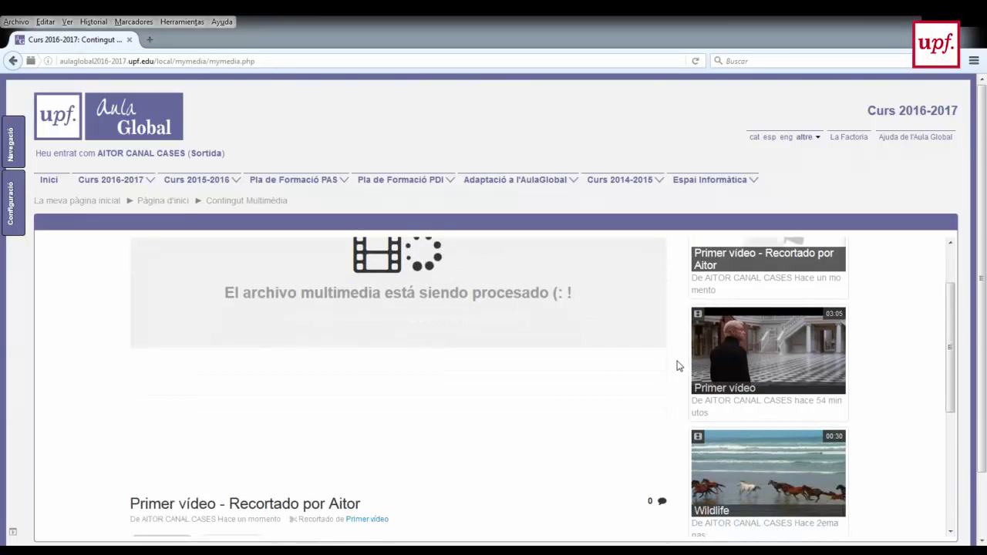
scroll(674, 339, down, 2)
scroll(594, 344, down, 2)
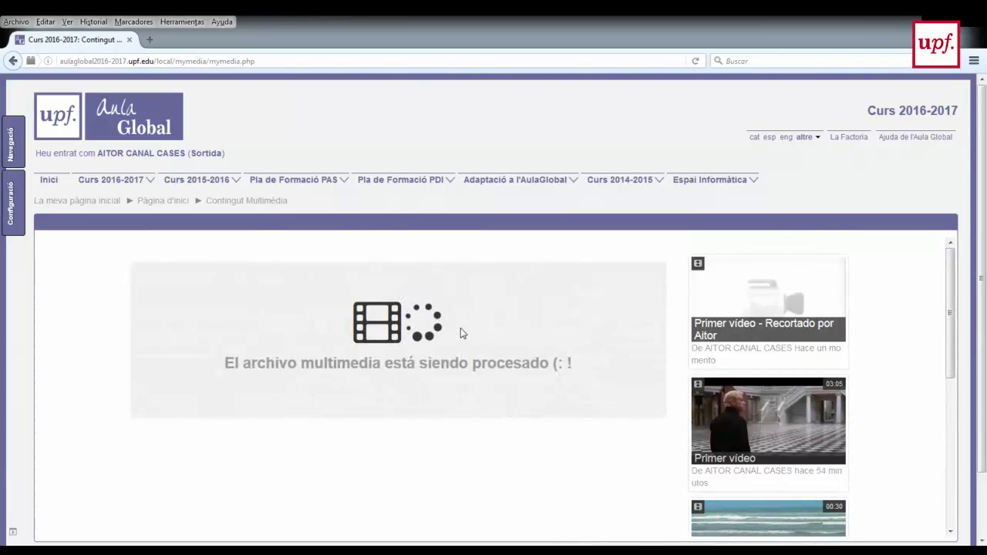
scroll(476, 337, down, 2)
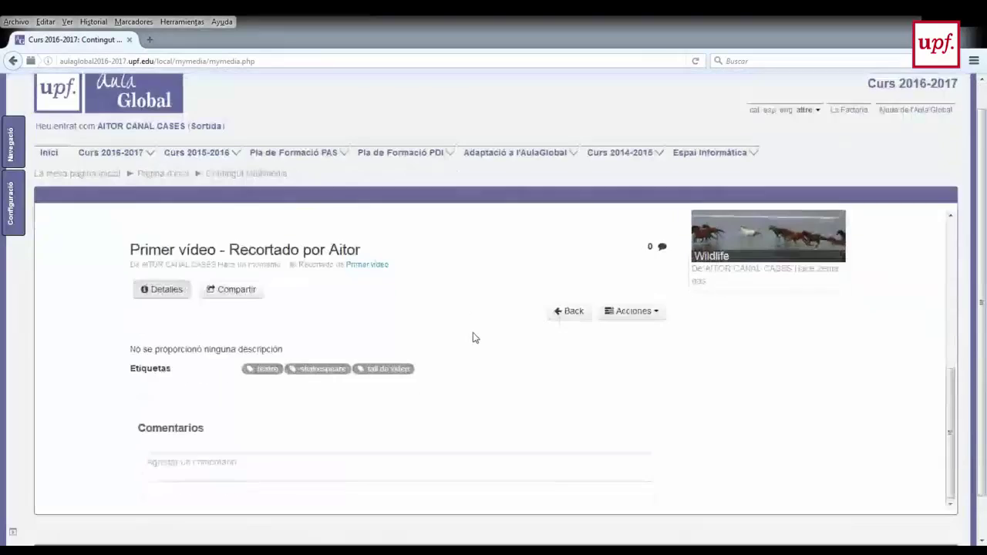
scroll(473, 337, up, 2)
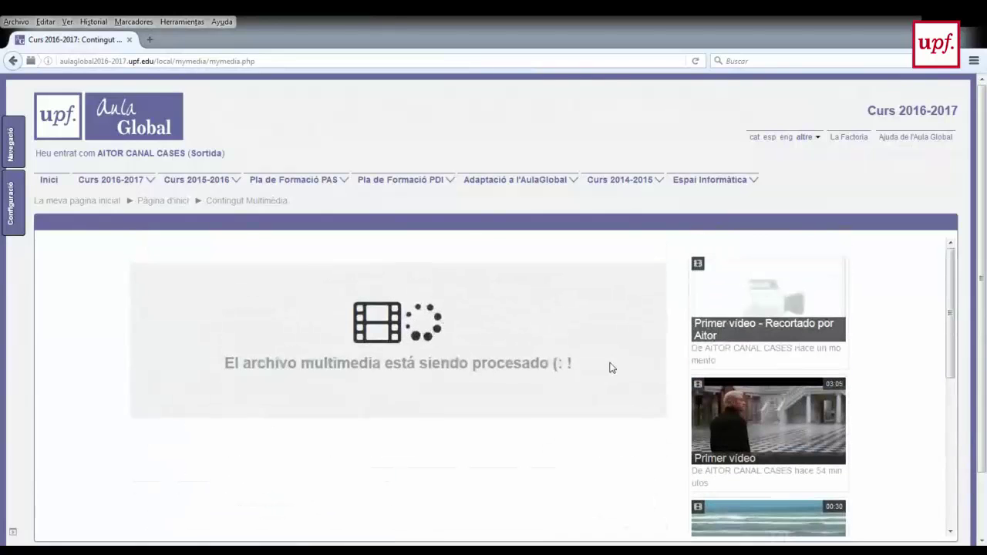
- Return to Mis archivos multimedia and check the new clip's entry in the list
click(244, 208)
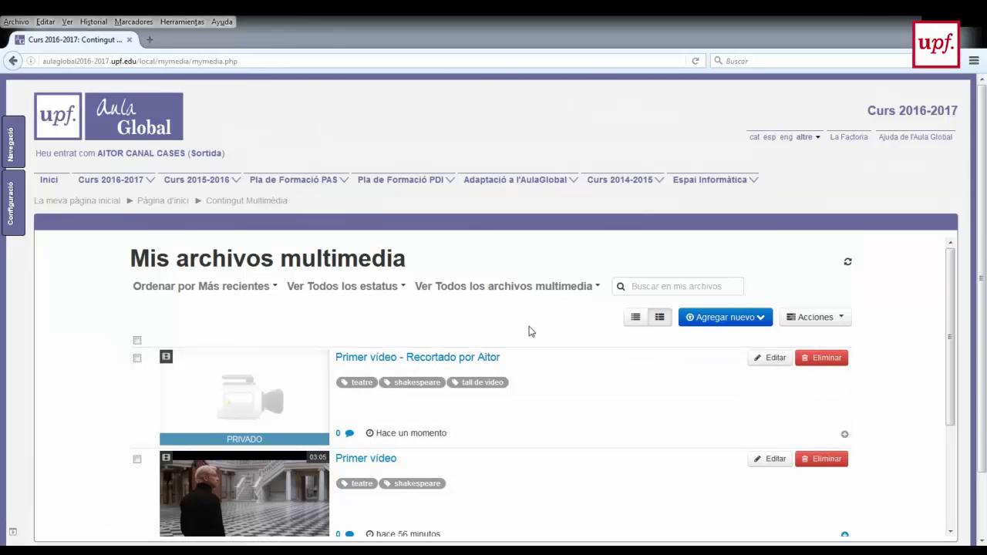
scroll(553, 315, down, 2)
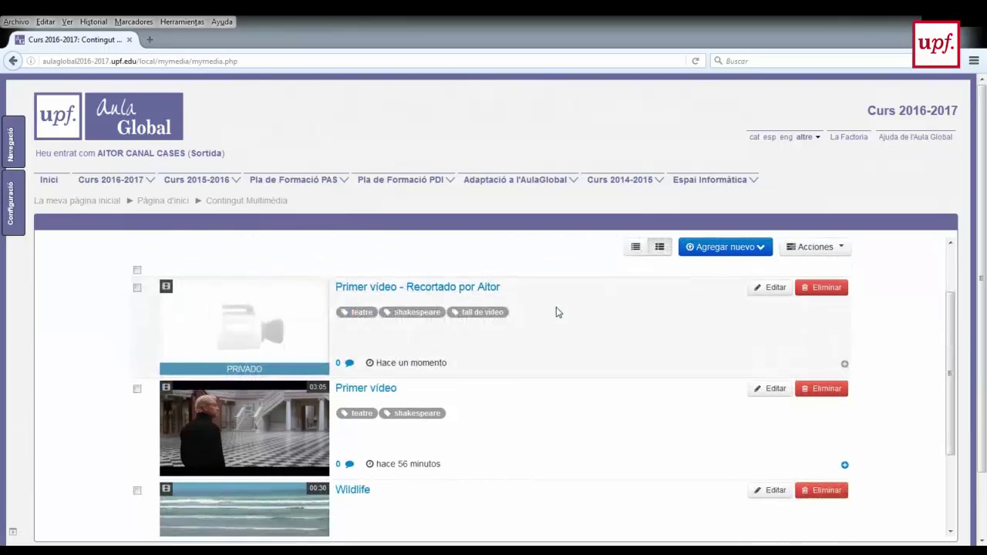
scroll(558, 312, up, 2)
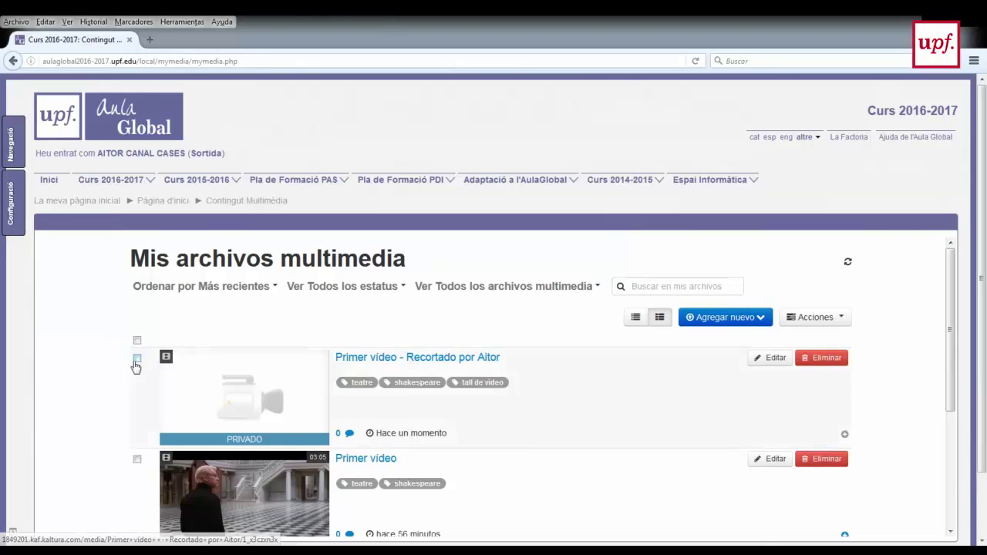
- Select Primer vídeo in the media list, open its publishing options and review the available channels
scroll(514, 375, down, 3)
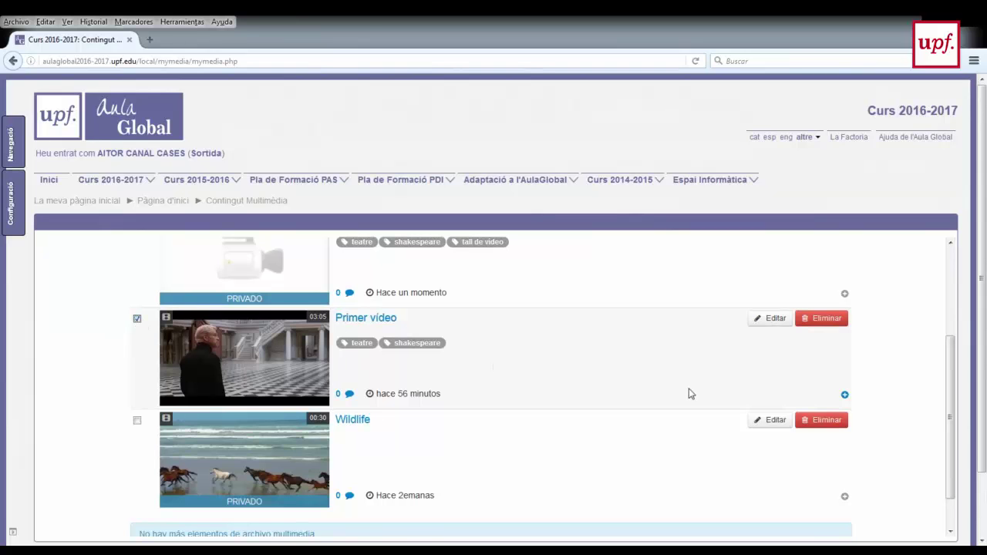
scroll(690, 393, up, 3)
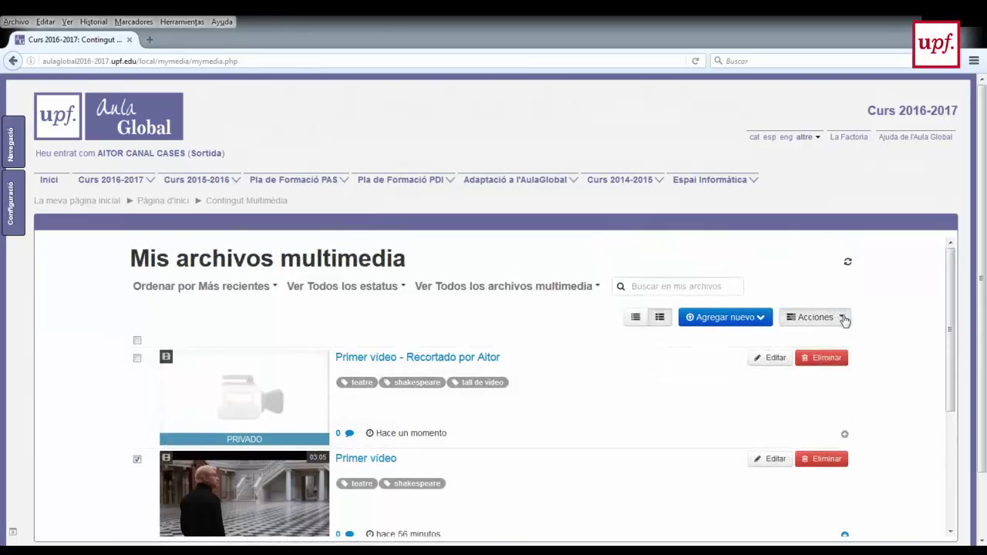
click(843, 319)
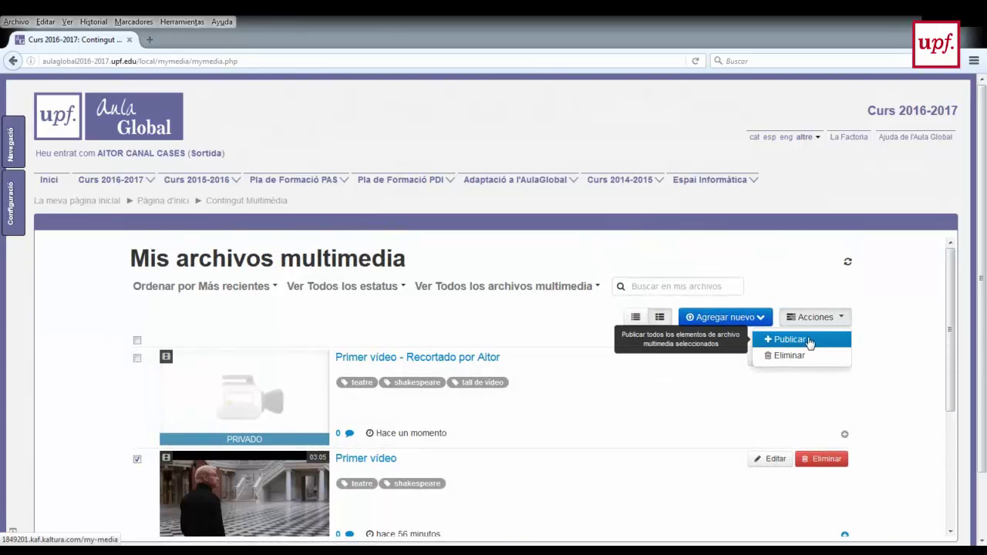
click(808, 341)
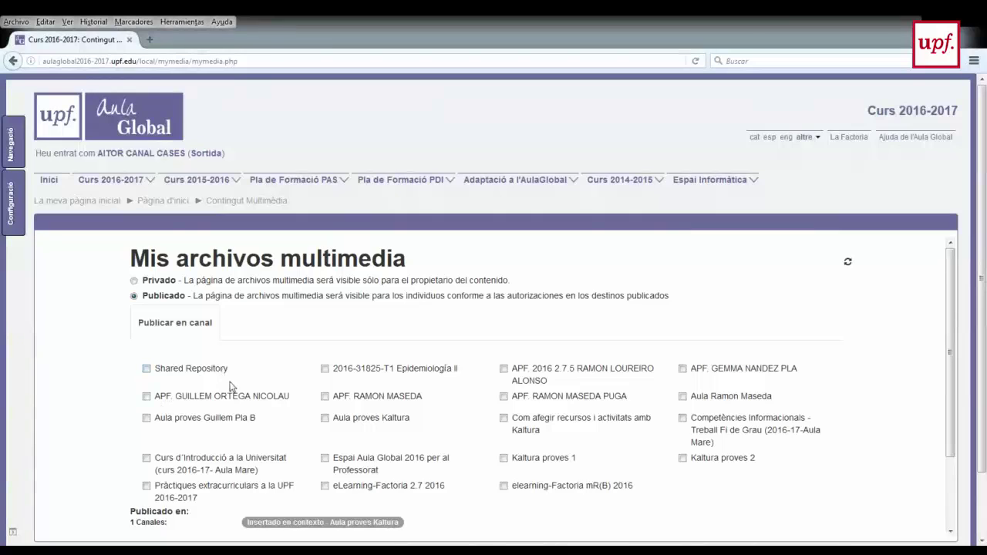
scroll(313, 385, down, 3)
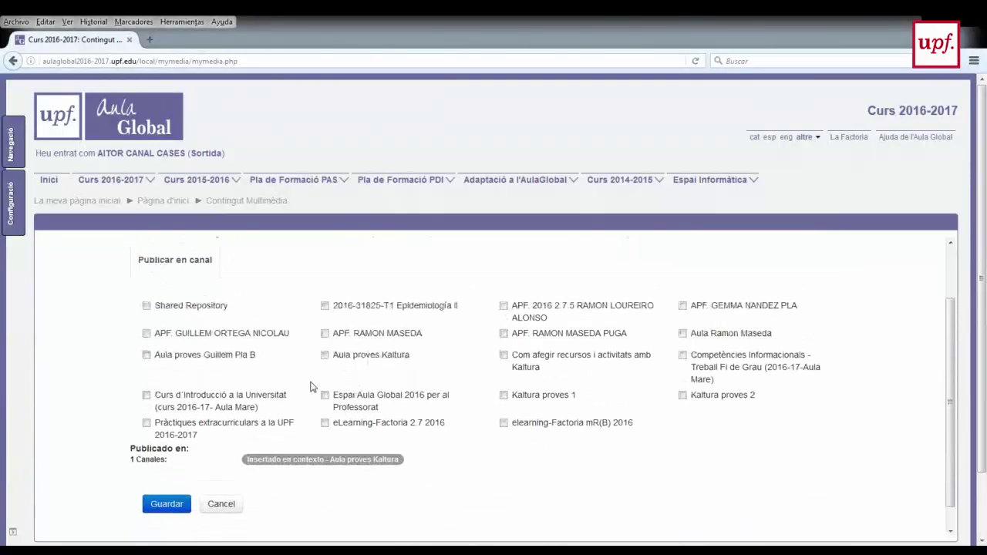
scroll(308, 385, up, 3)
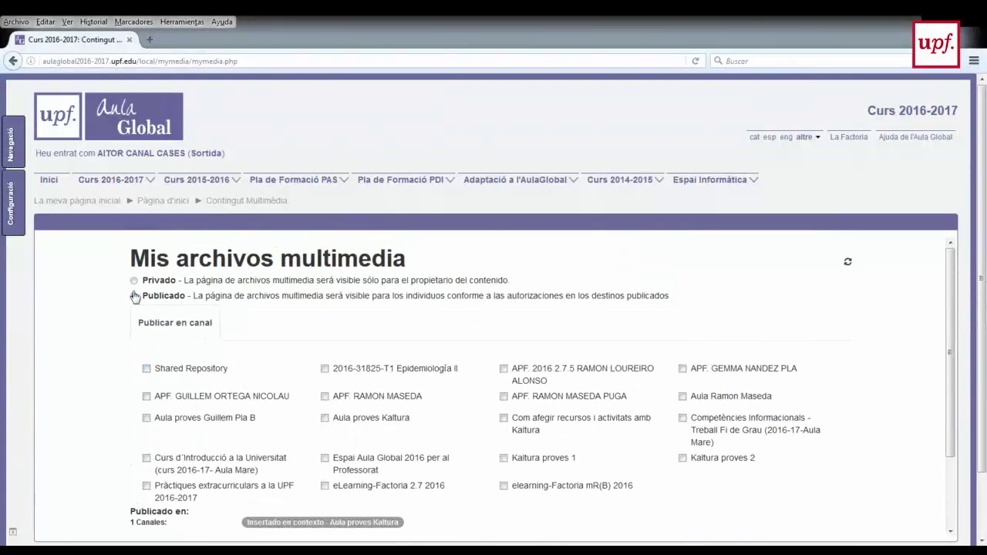
- Cancel the publishing options of Primer vídeo and review the media type, status and sort order choices of Mis archivos multimedia
scroll(254, 351, down, 2)
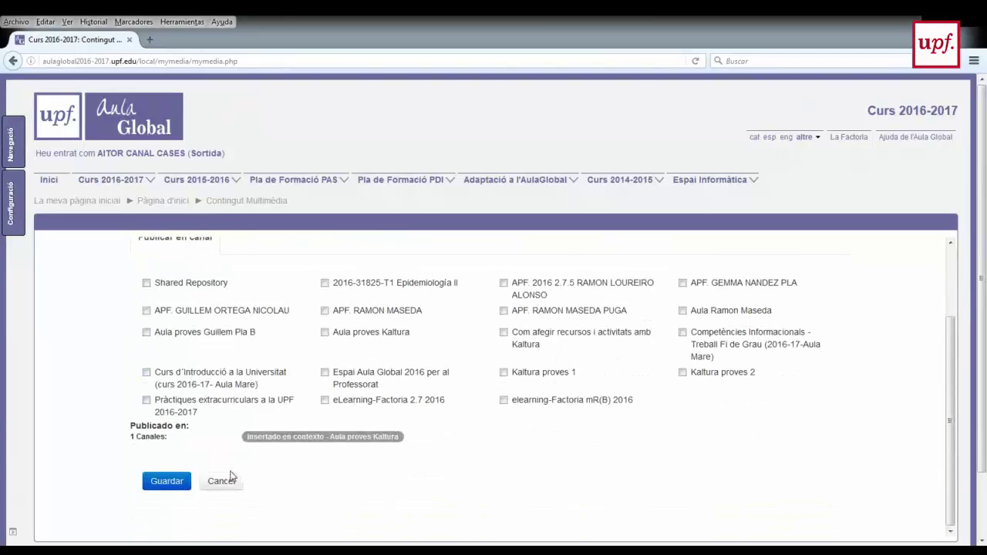
click(222, 480)
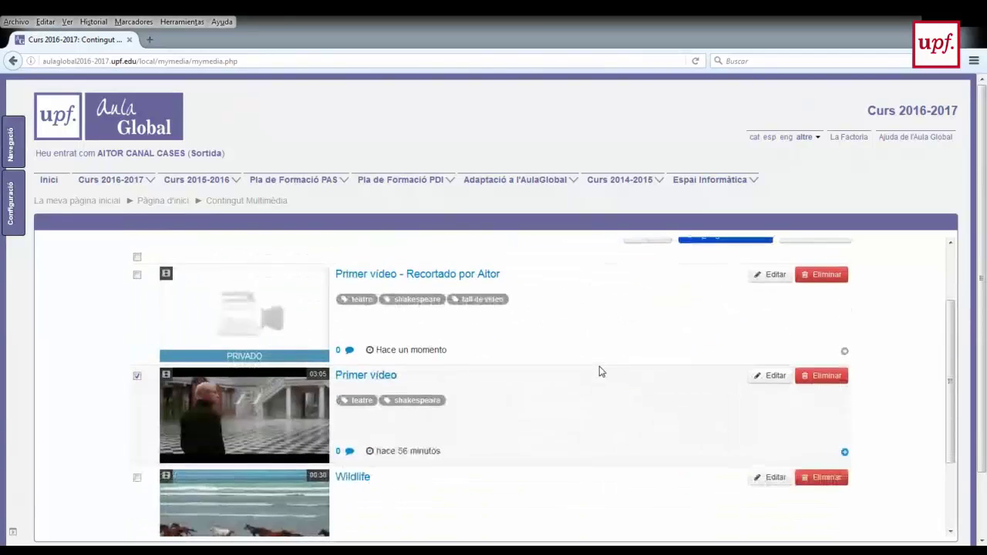
scroll(601, 372, up, 2)
click(596, 287)
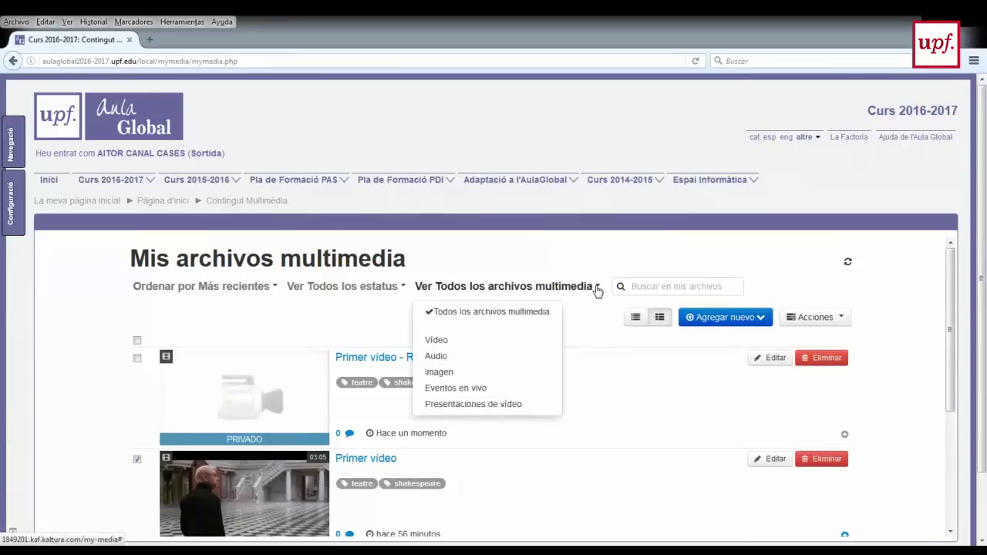
click(406, 287)
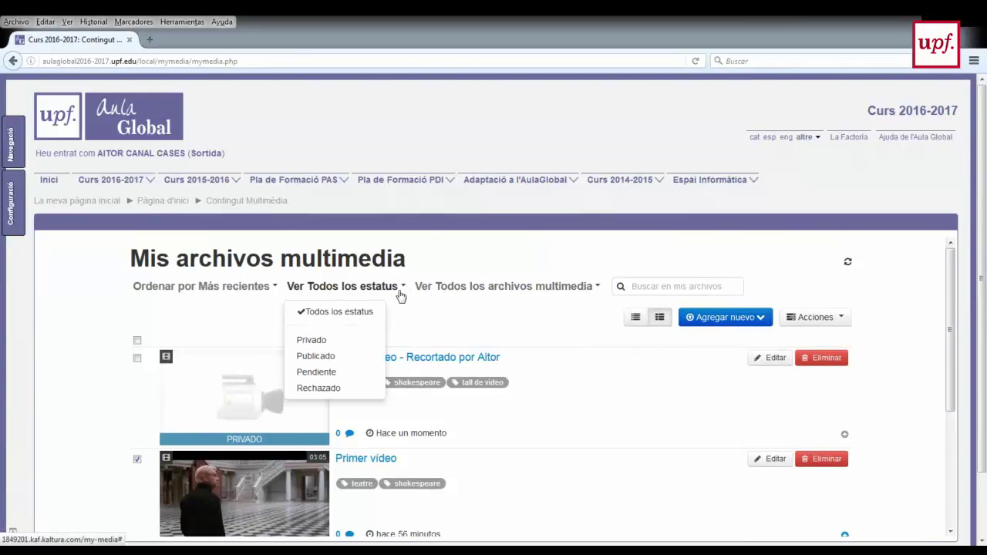
click(273, 286)
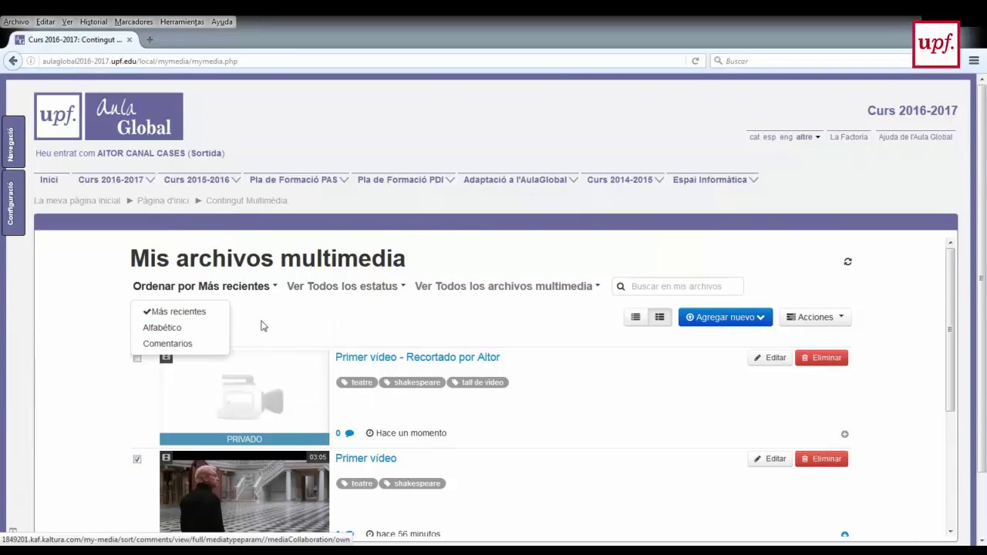
- View the choices for adding new media, check the Carga de archivos multimedia page and return to Mis archivos multimedia
click(748, 319)
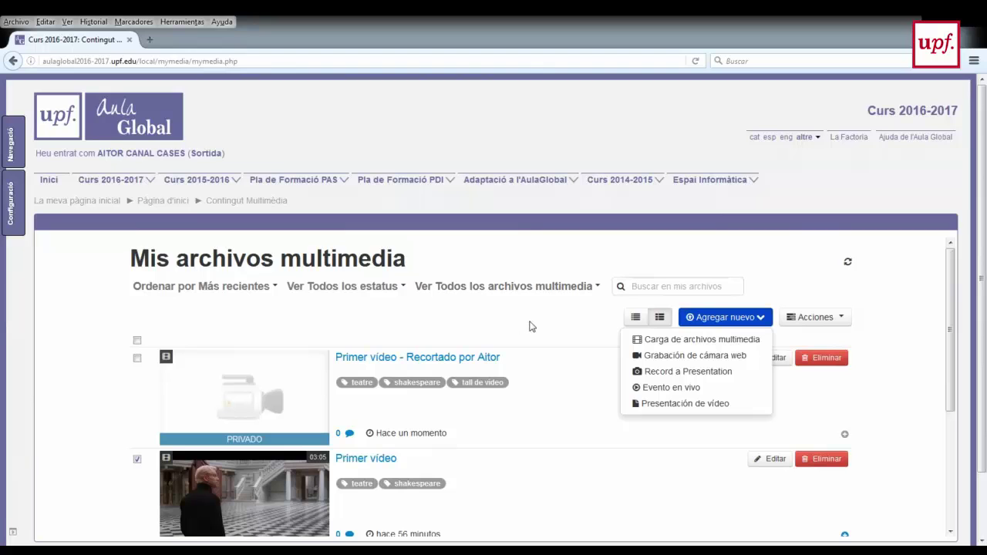
click(693, 341)
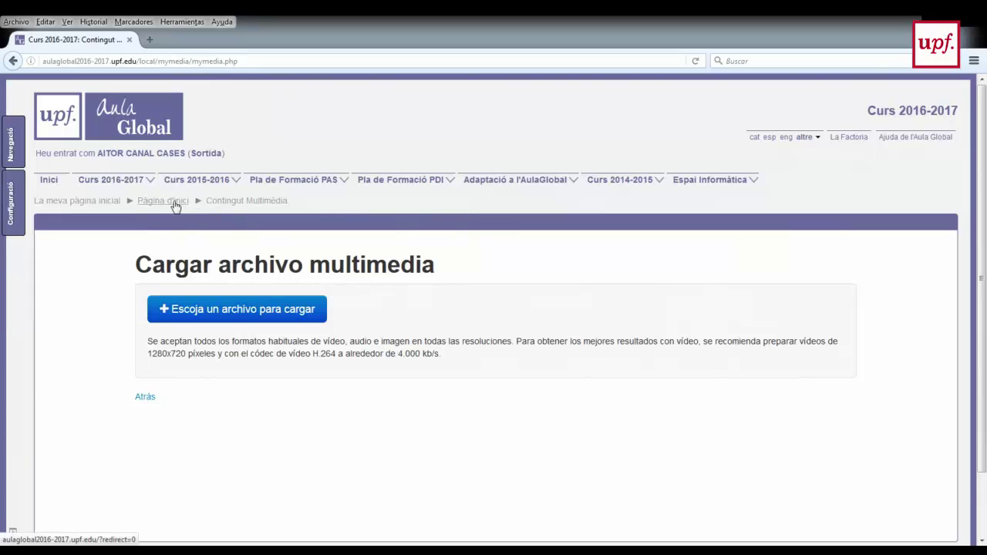
click(229, 204)
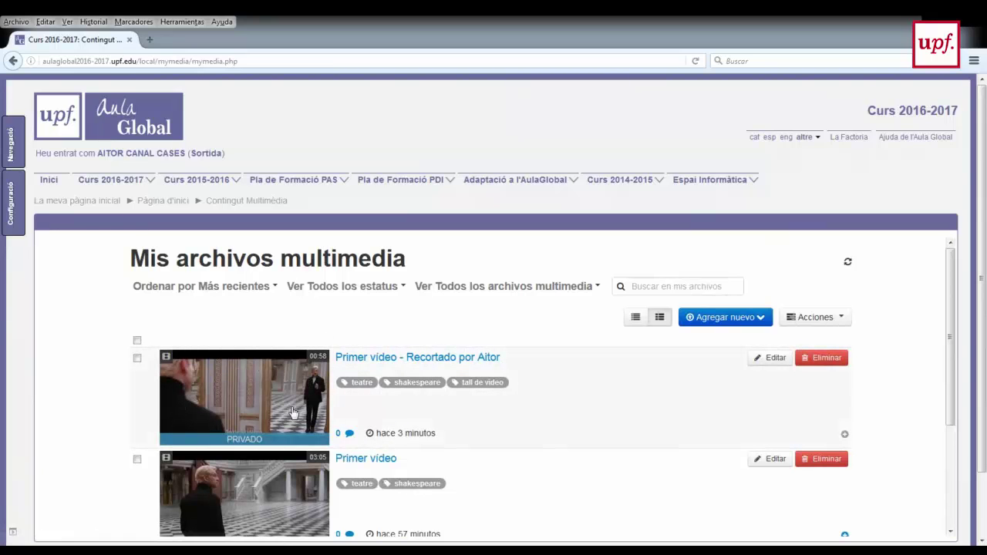
- Play the private clip made from Primer vídeo, skip ahead past its middle and view the details under the player
click(256, 403)
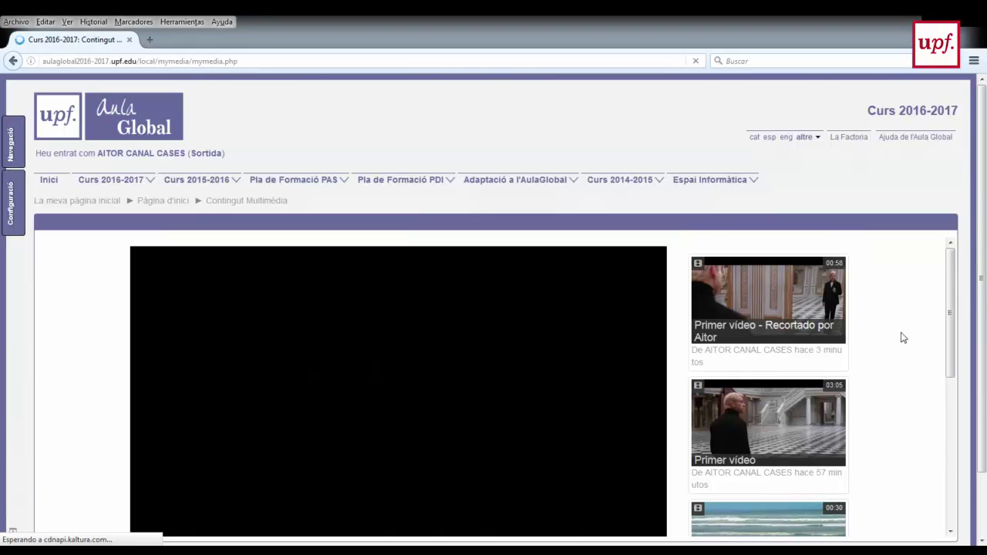
scroll(949, 292, down, 1)
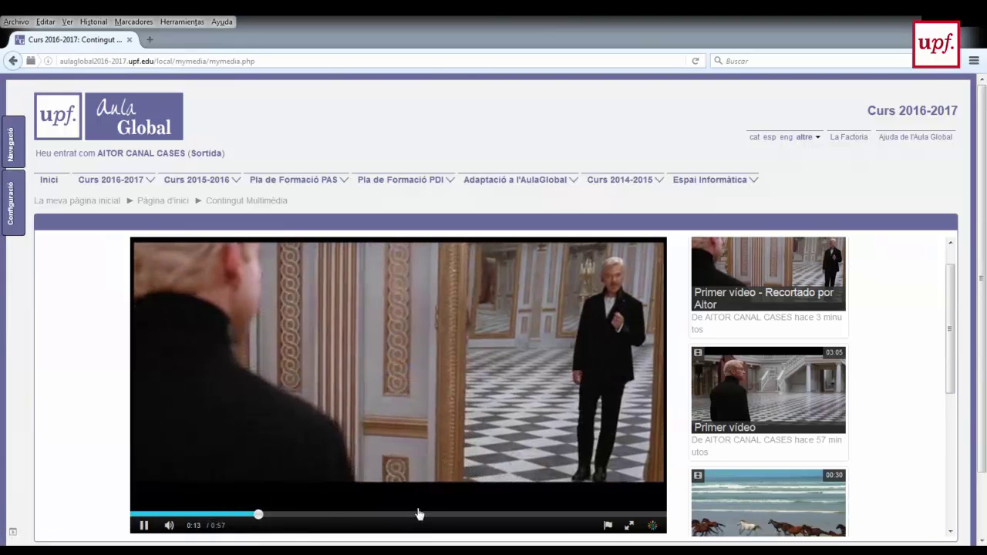
click(468, 515)
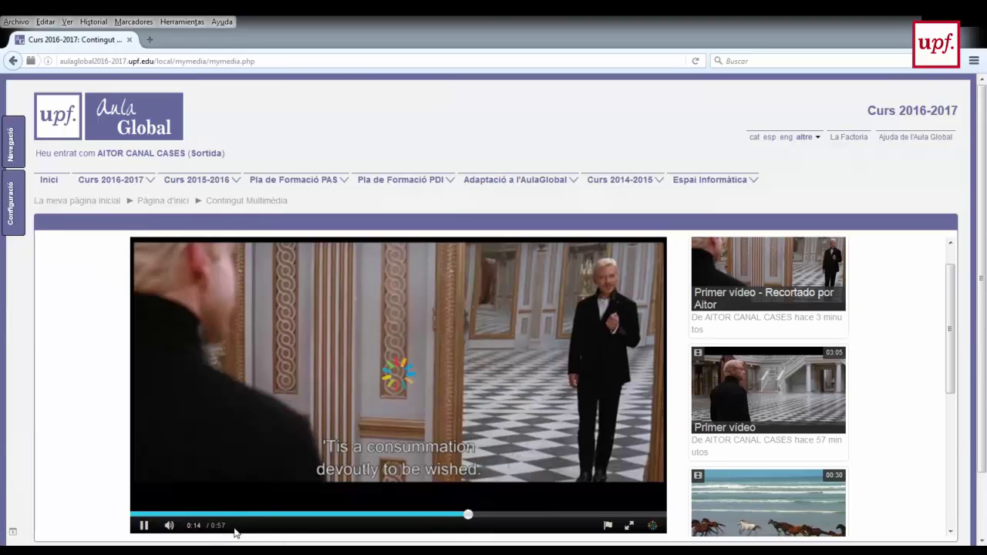
scroll(231, 516, down, 2)
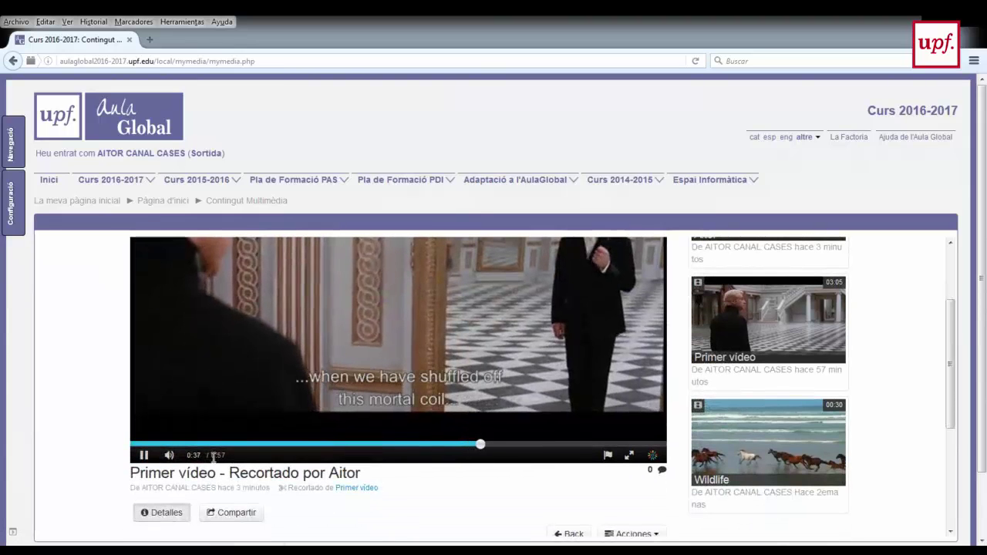
scroll(201, 332, up, 2)
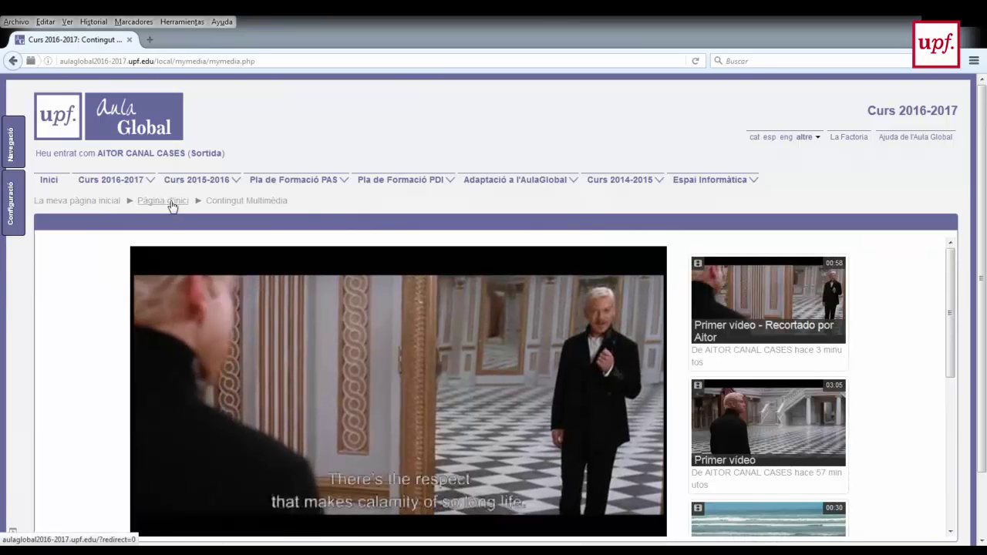
- Go to La meva pàgina inicial and open the Aula proves Kaltura course
click(171, 200)
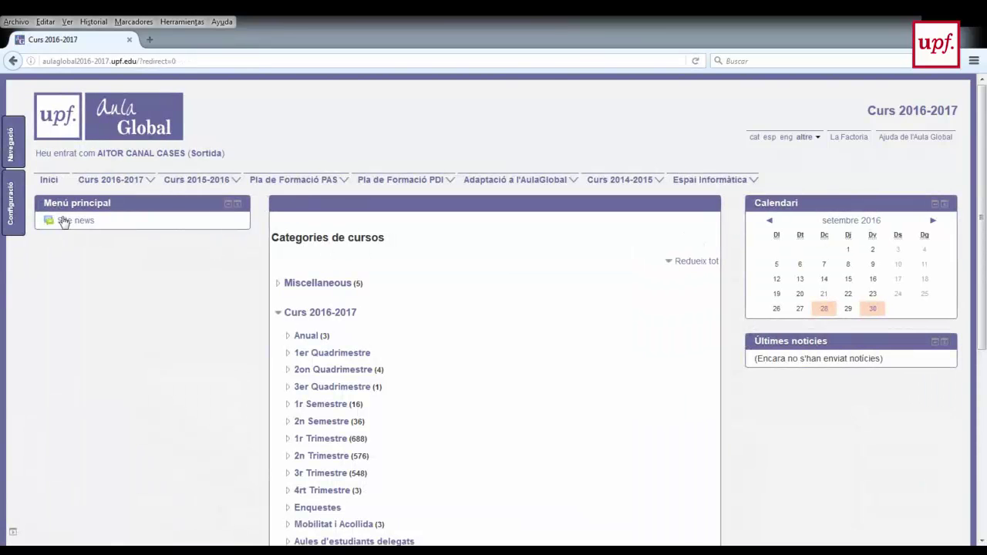
click(357, 309)
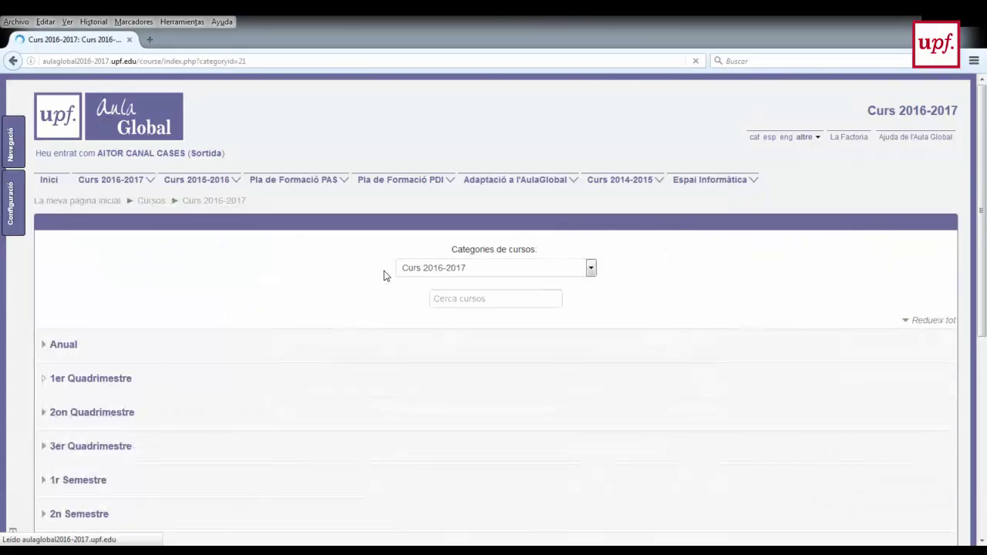
click(70, 204)
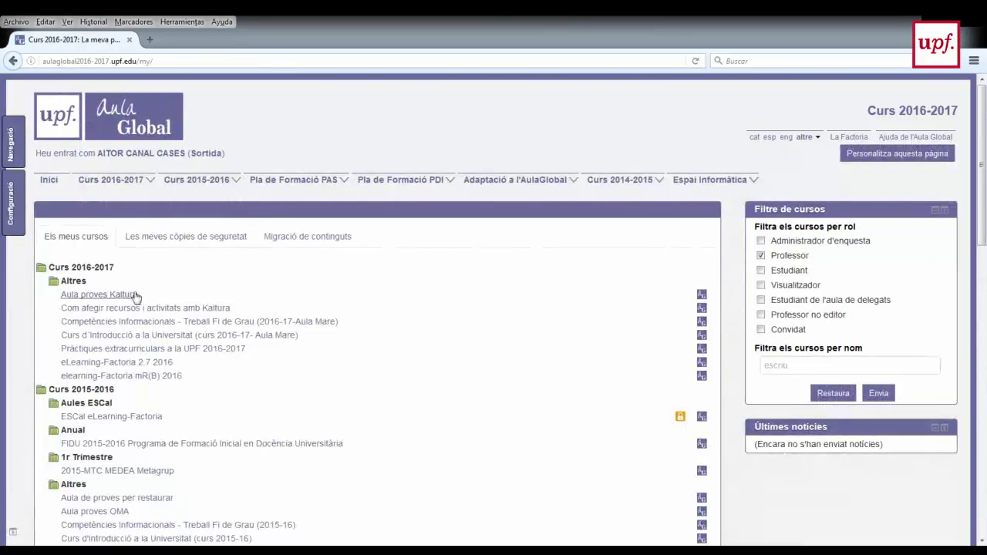
click(132, 295)
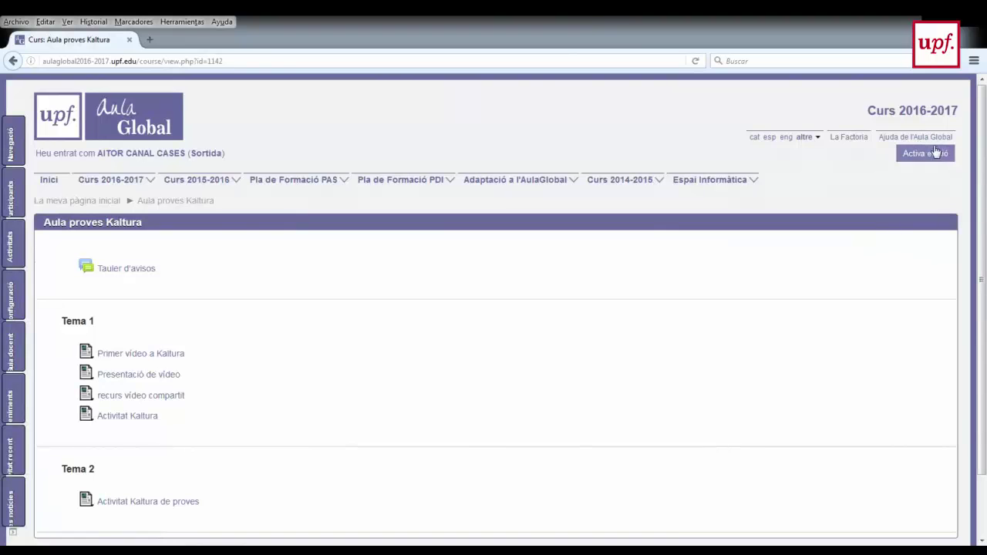
- Turn on course editing and start adding a Recurs multimèdia de Kaltura to Tema 1
click(933, 156)
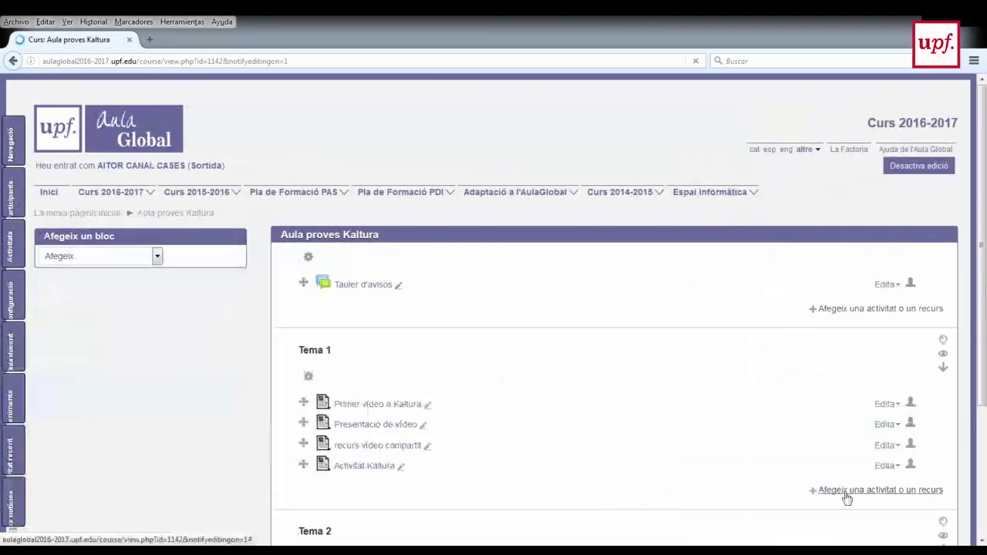
click(845, 492)
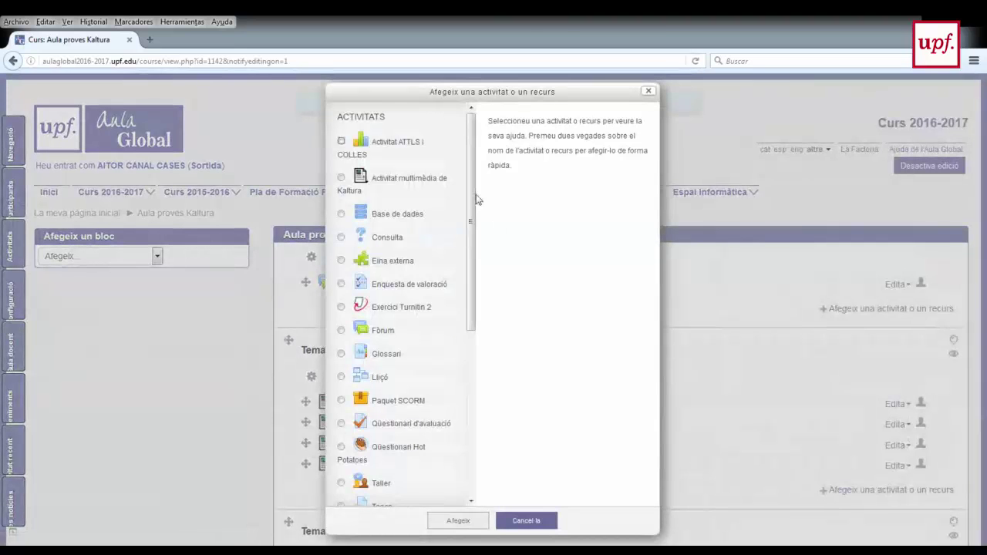
drag(471, 223, 484, 399)
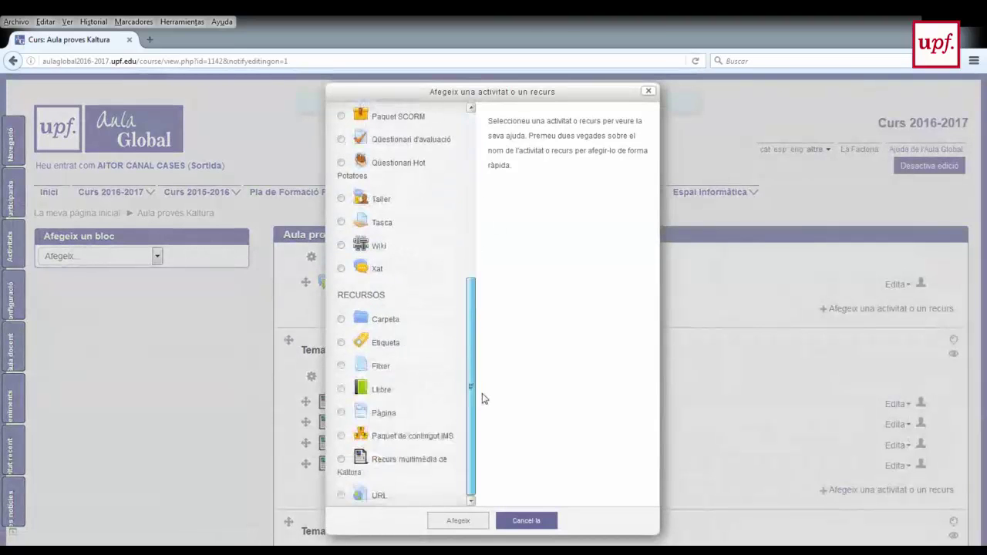
click(405, 463)
click(466, 521)
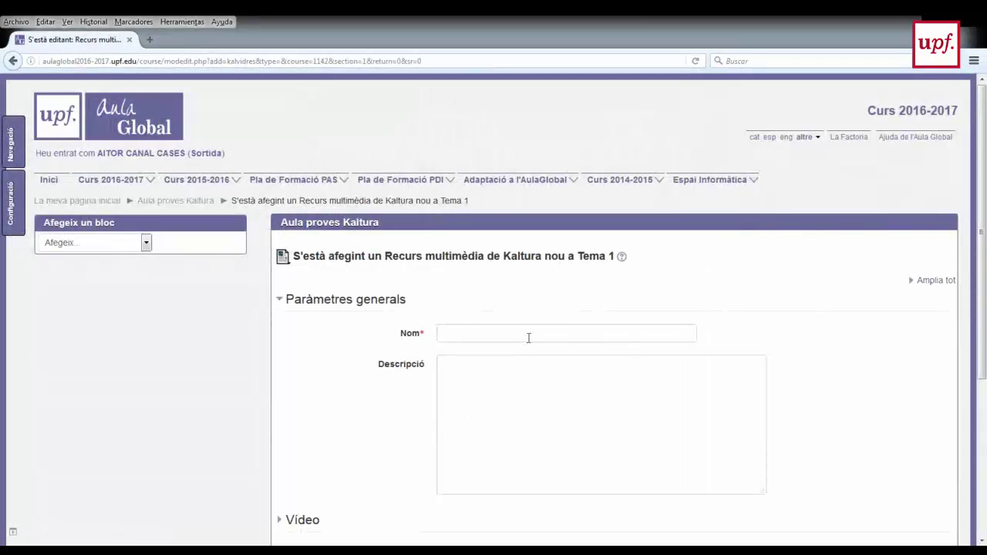
- Name the resource "Recurs compartit" and open the media selector for its video
click(528, 336)
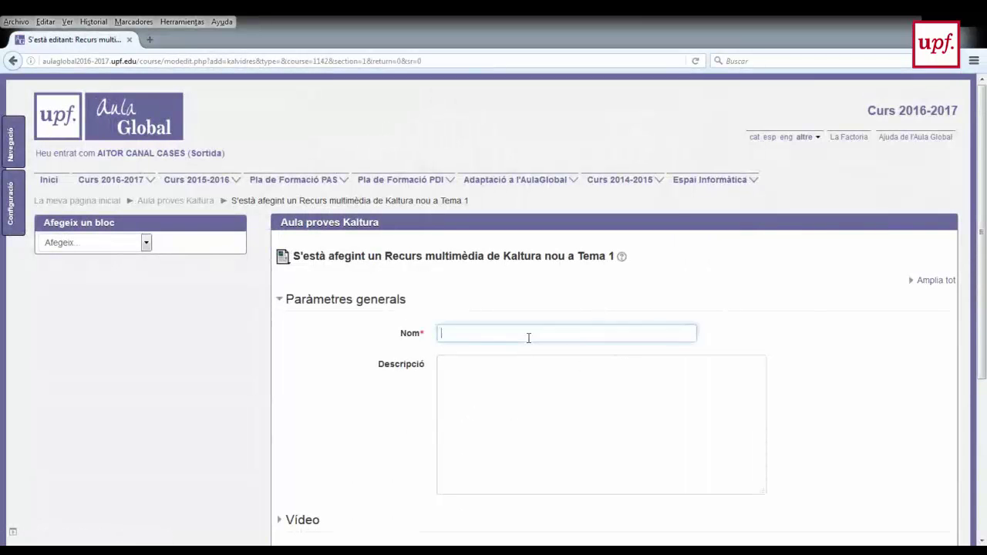
text(Recurs compartit)
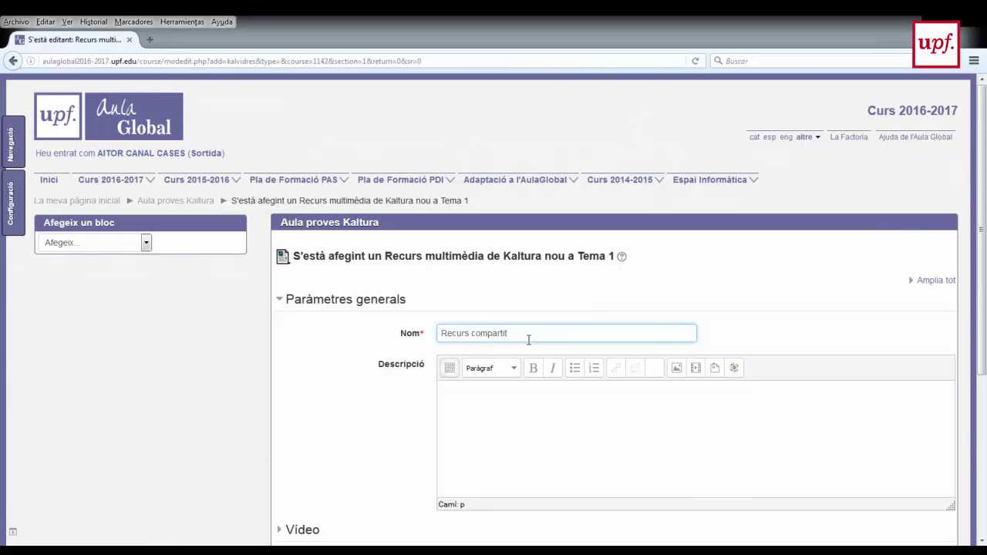
scroll(520, 359, down, 3)
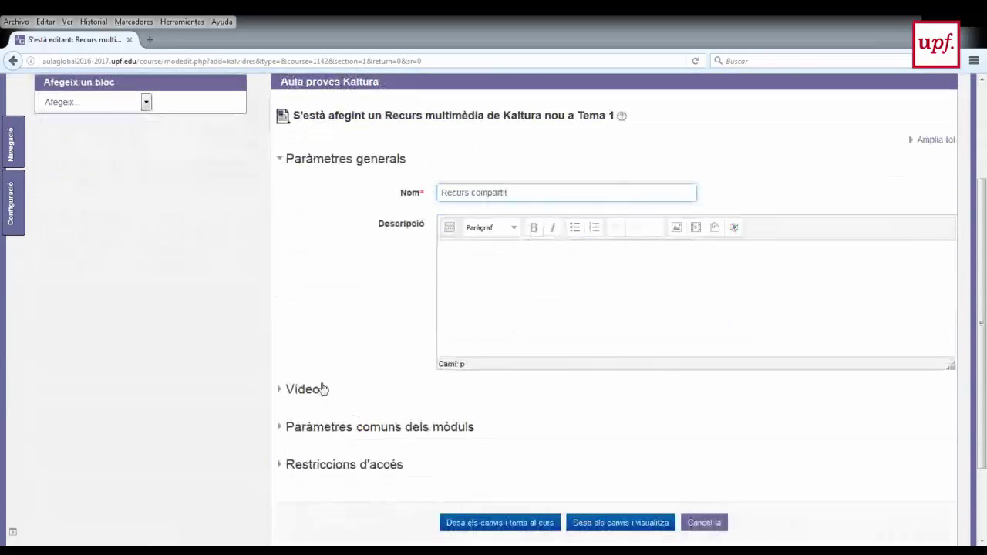
click(308, 390)
scroll(463, 436, down, 1)
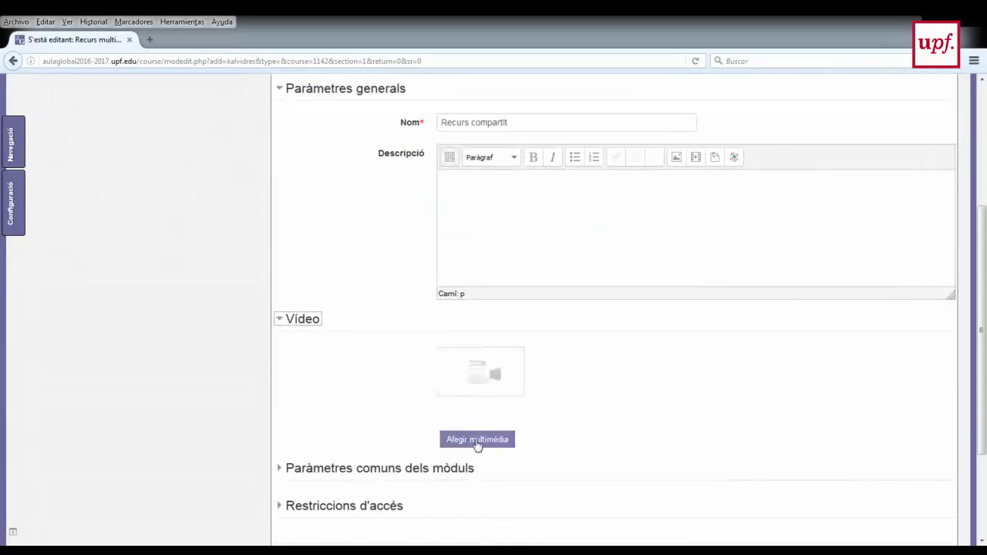
click(476, 441)
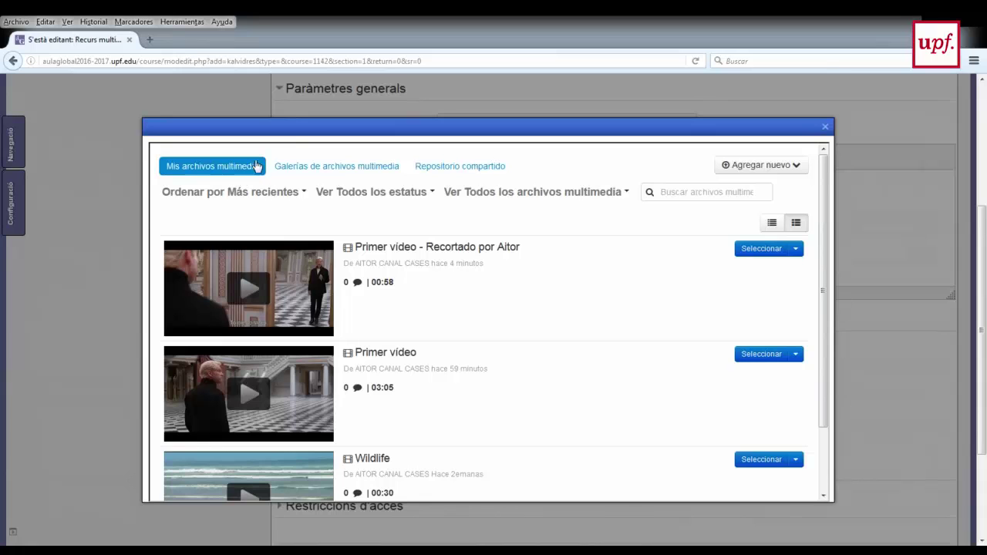
- Check Galerías de archivos multimedia for the course, try to load Repositorio compartido, and close the media selector
click(357, 171)
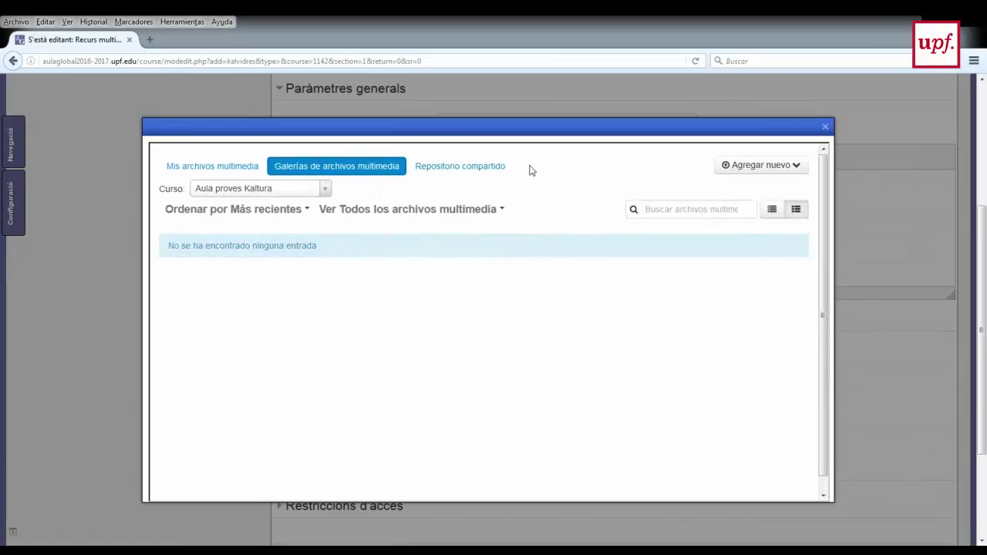
click(459, 167)
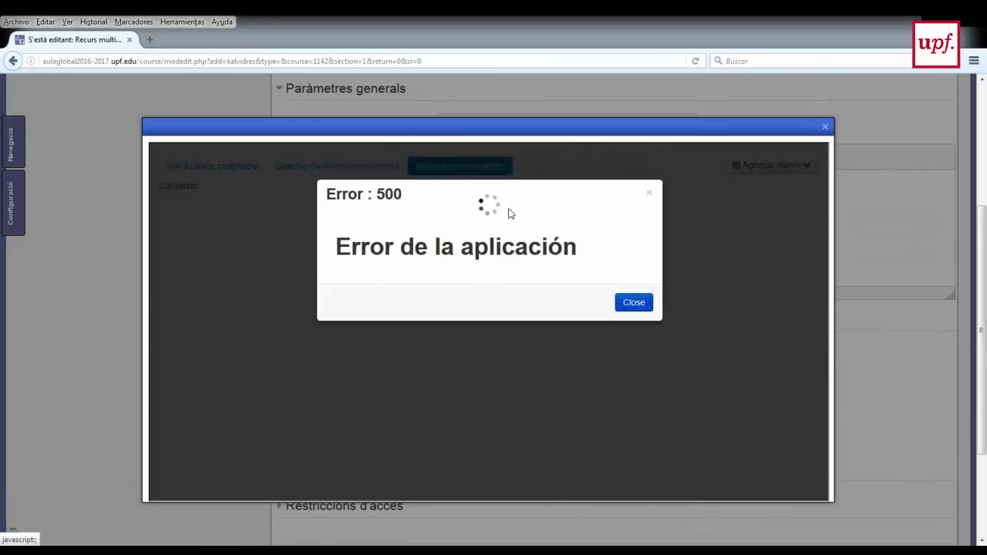
click(634, 303)
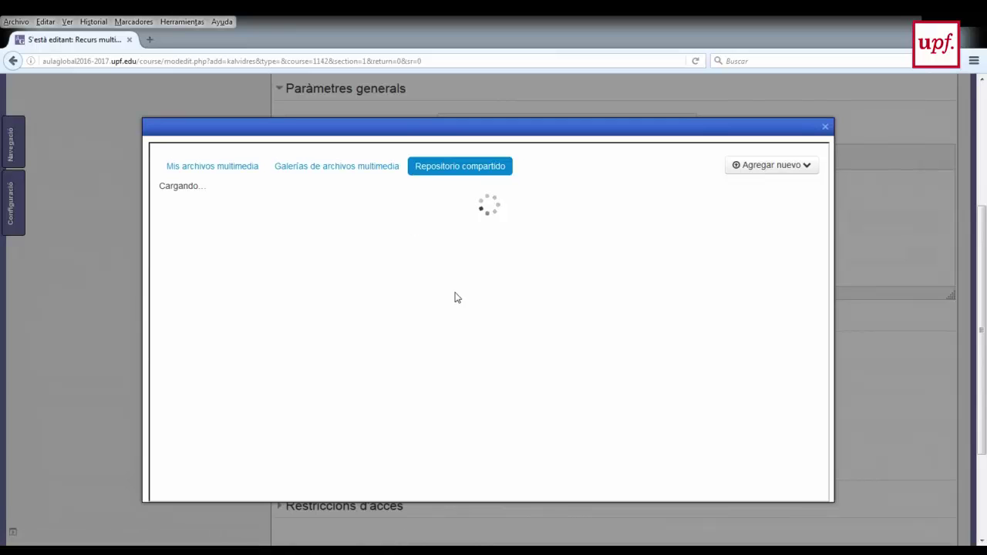
click(348, 171)
click(462, 168)
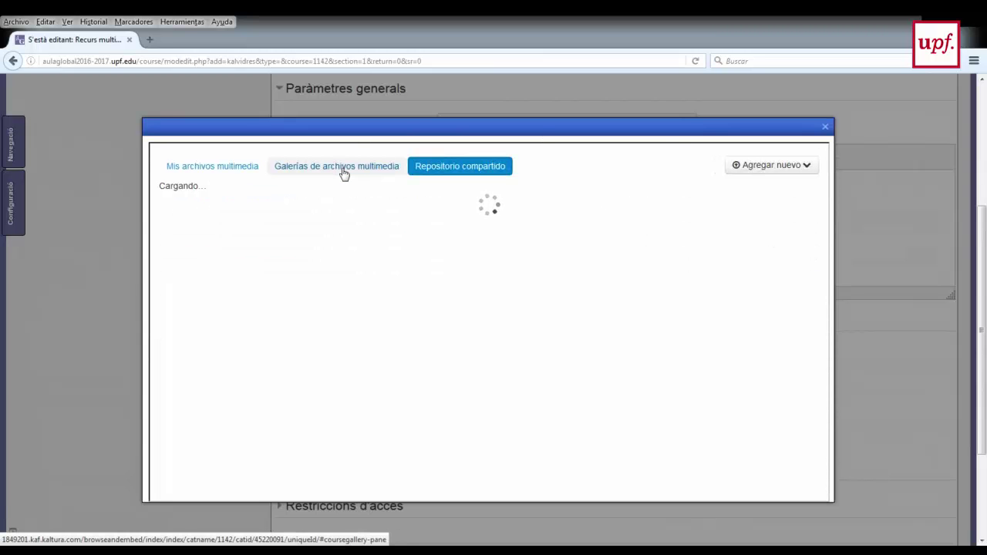
click(344, 170)
click(450, 170)
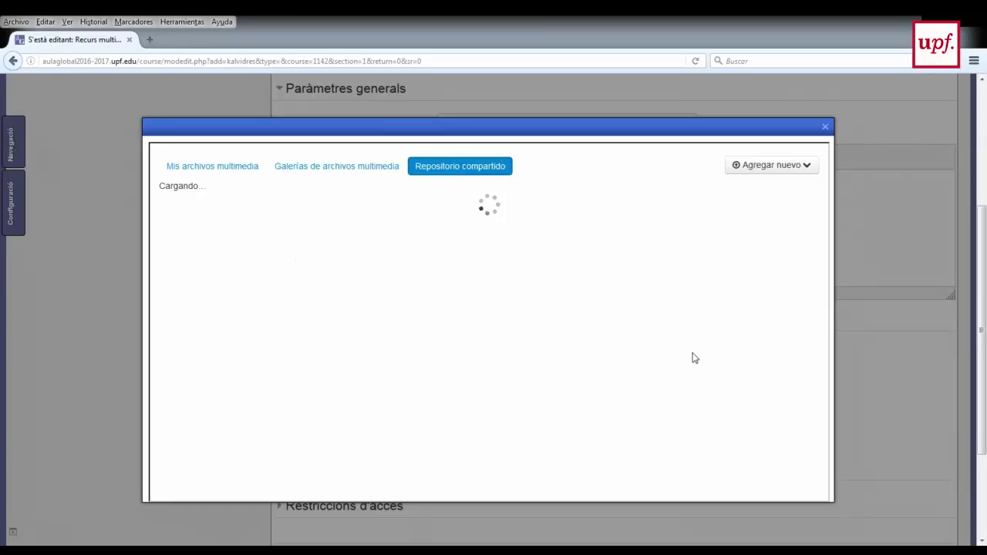
click(825, 128)
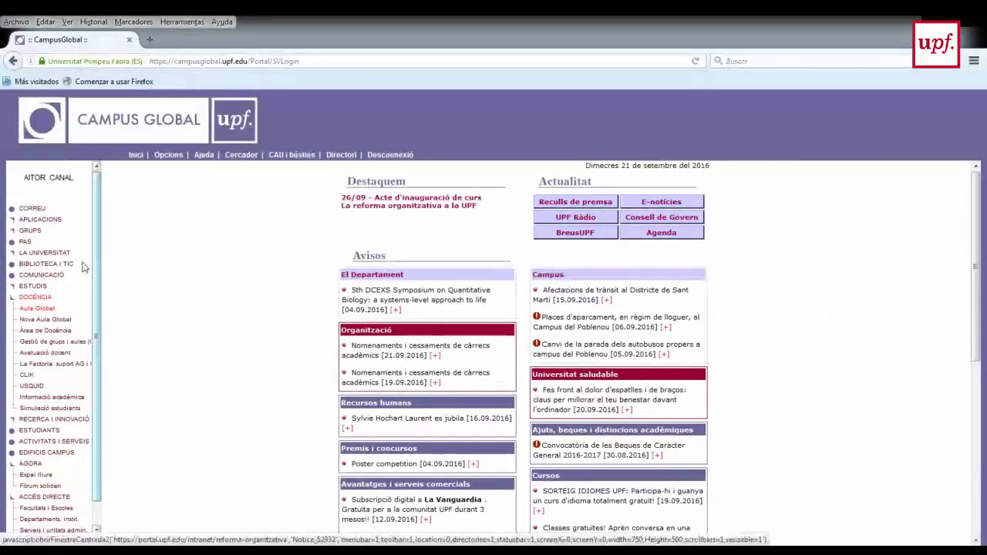
- Open Nova Aula Global from Campus Global and enter the course DKALTURA-1 WEBINAR KALTURA: Creació i gestió de videos
click(45, 319)
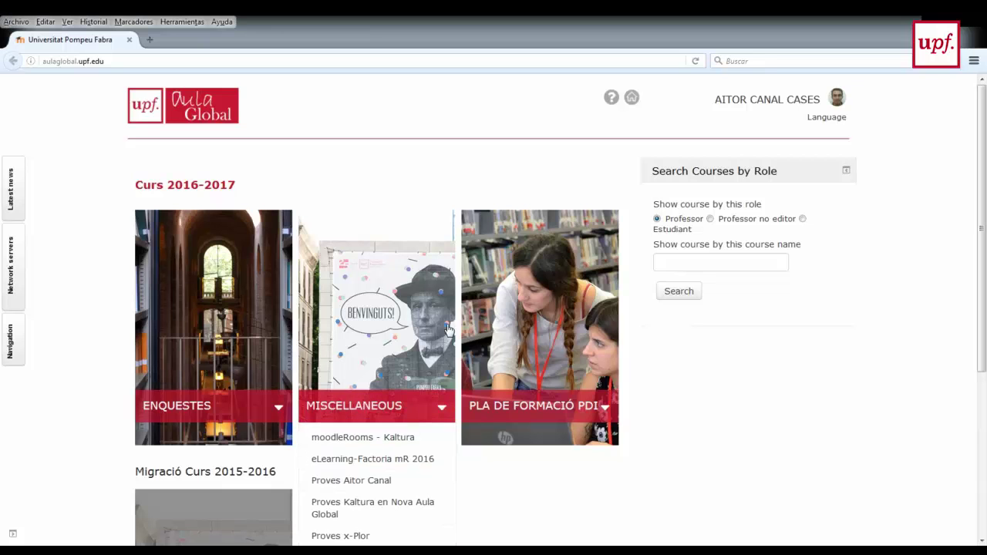
mouse_move(493, 317)
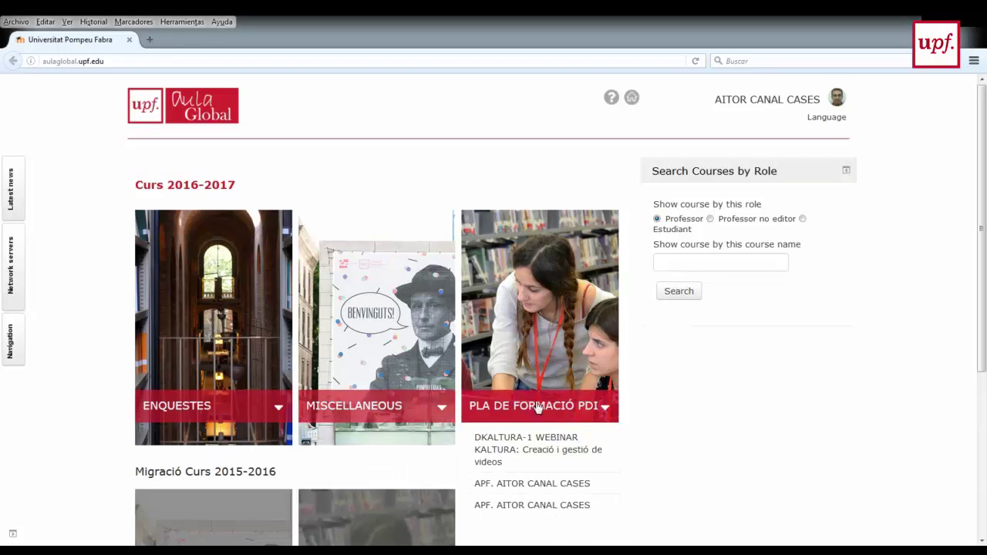
click(540, 448)
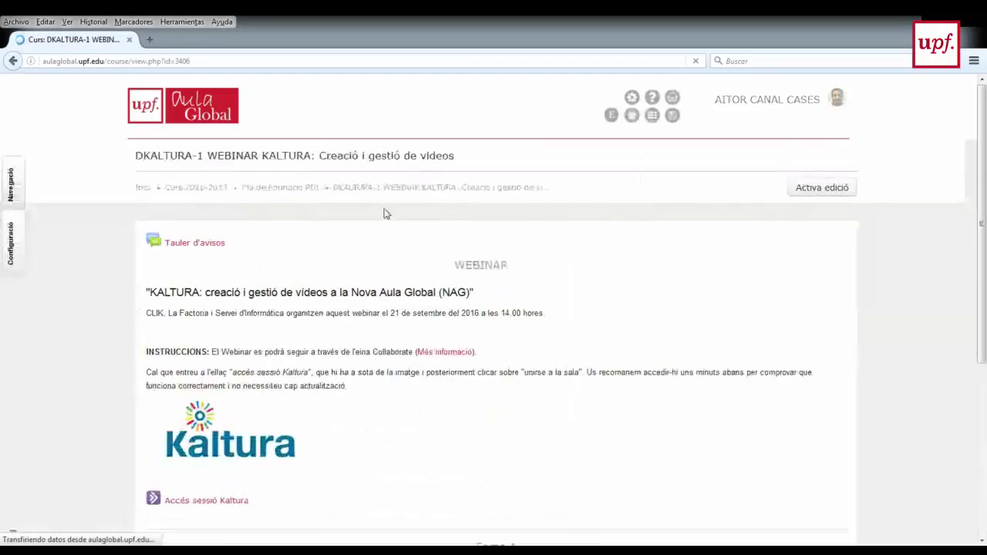
- Turn on course editing and start adding an Eina externa (Videoconferència Collaborate) from the advanced quick accesses
click(808, 189)
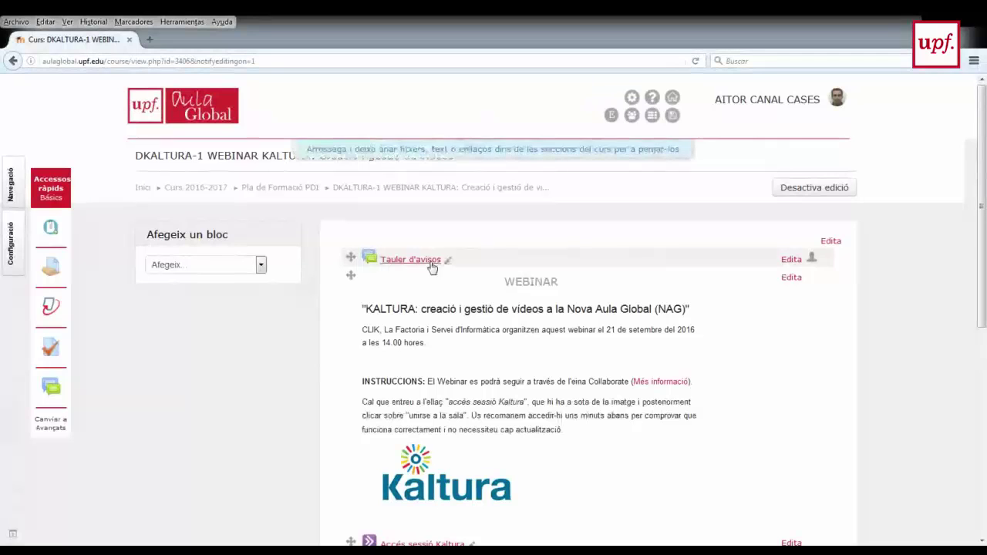
scroll(358, 288, down, 1)
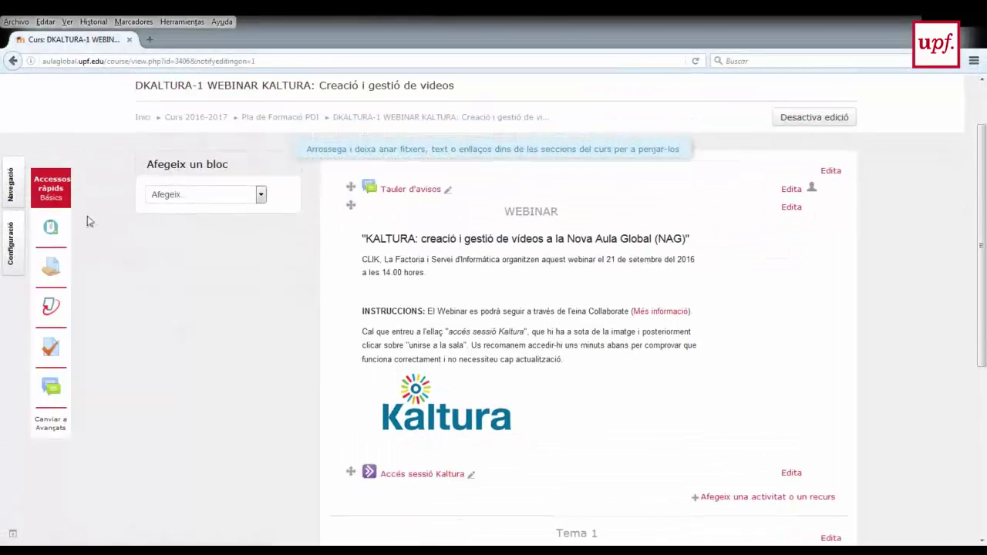
click(11, 243)
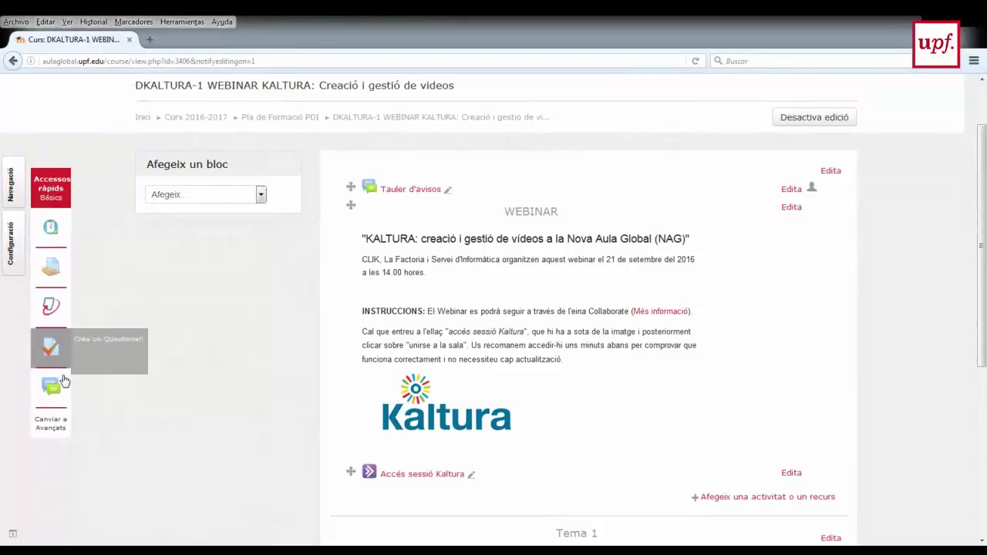
click(51, 438)
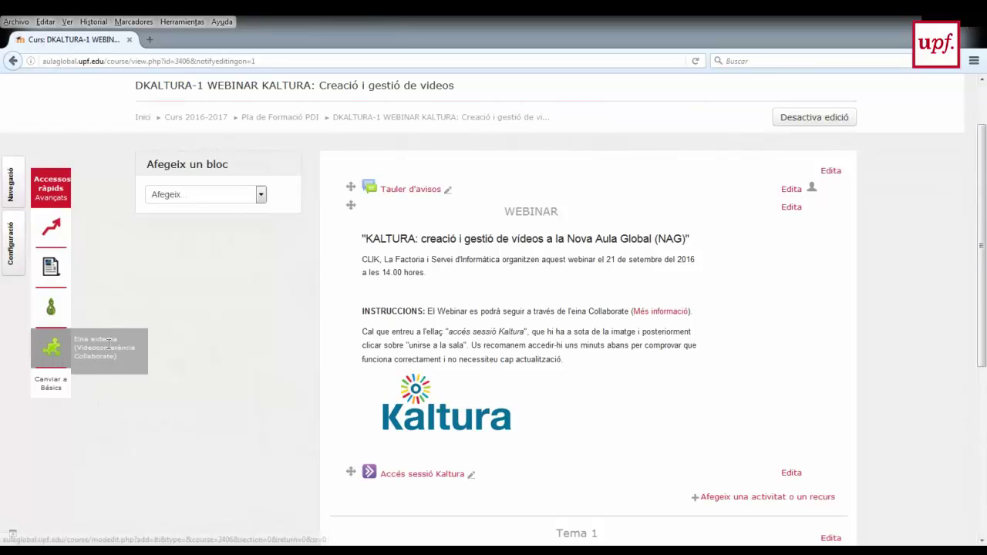
click(54, 352)
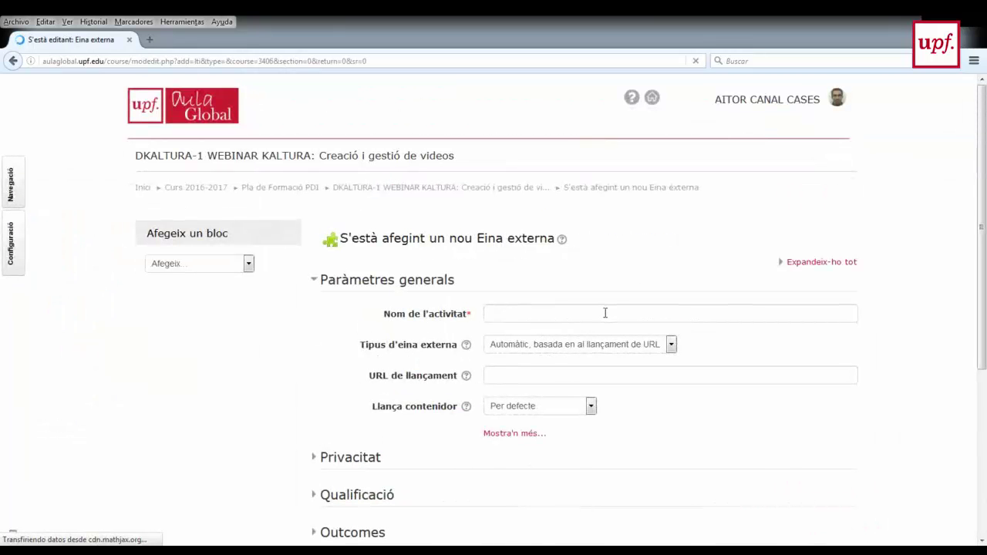
- Name the external tool activity "Sala collaborate" and set its tool type to Collaborate Ultra
click(507, 312)
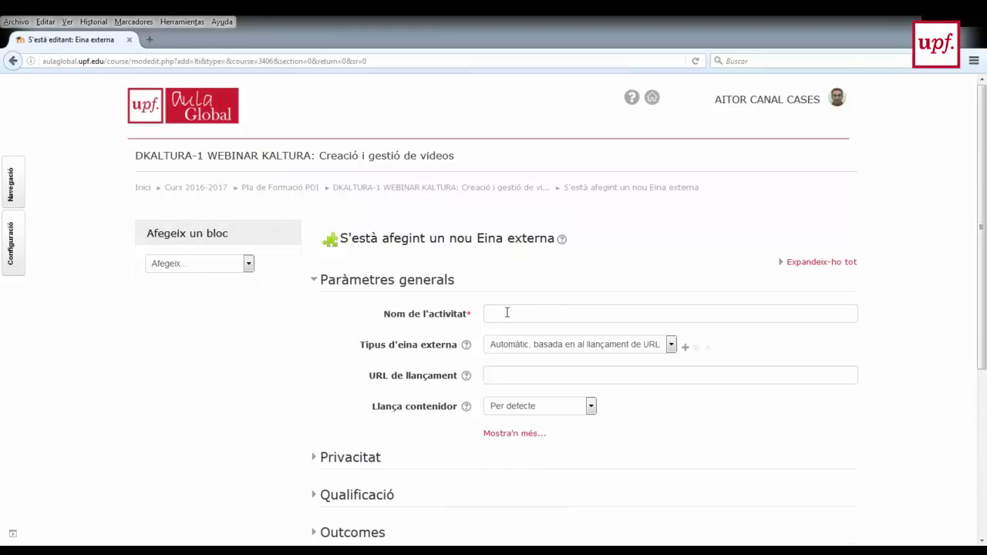
click(507, 311)
text(gfdgfdg)
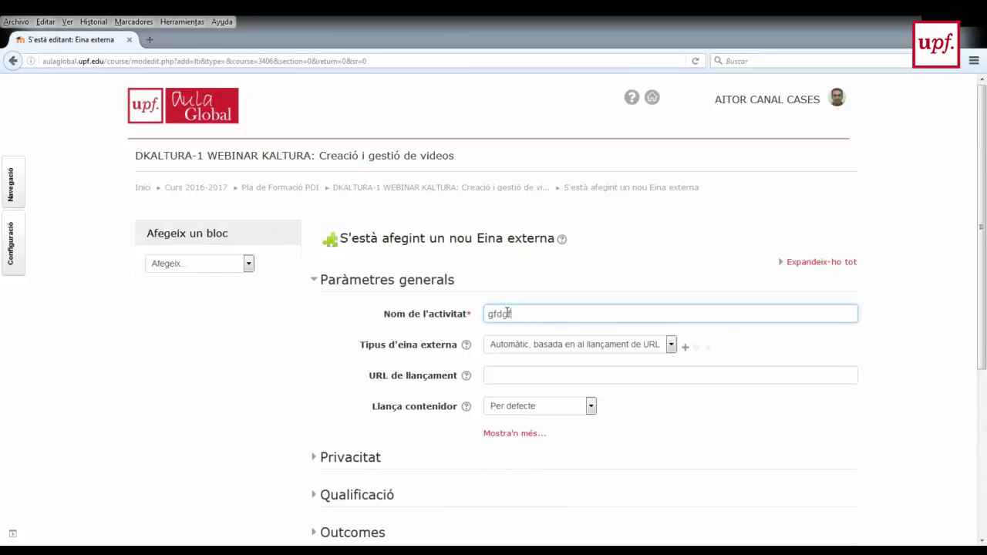
drag(537, 311, 480, 315)
text(Sala collabo)
key(BackSpace)
key(BackSpace)
key(BackSpace)
click(671, 345)
click(543, 362)
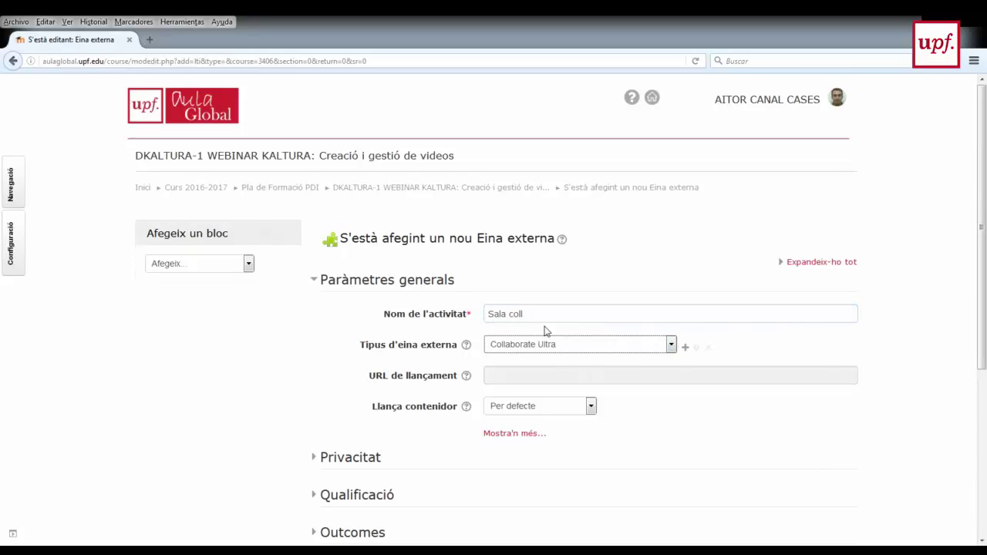
click(543, 316)
text(aborate)
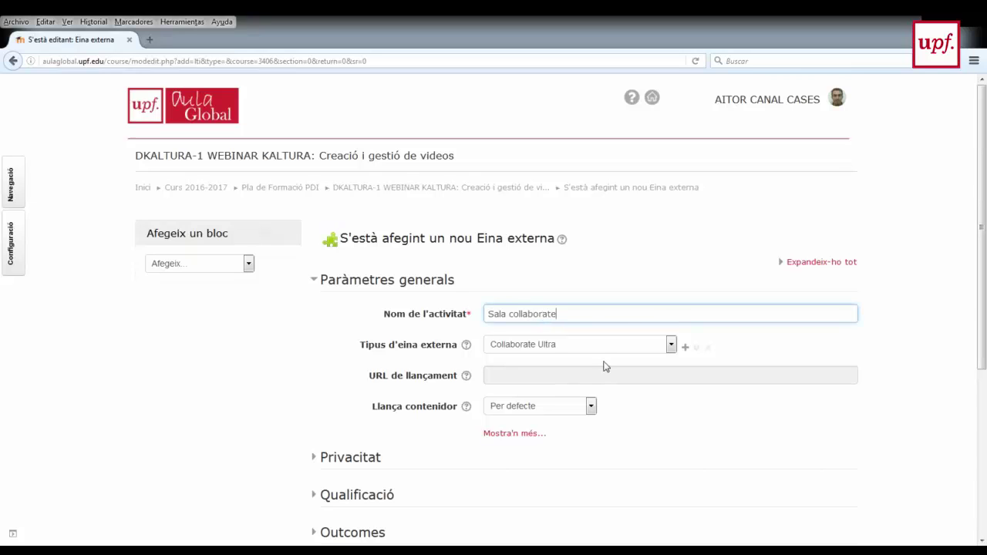
- Check the external tool type options and the form's saving choices, and cancel the new activity
click(670, 344)
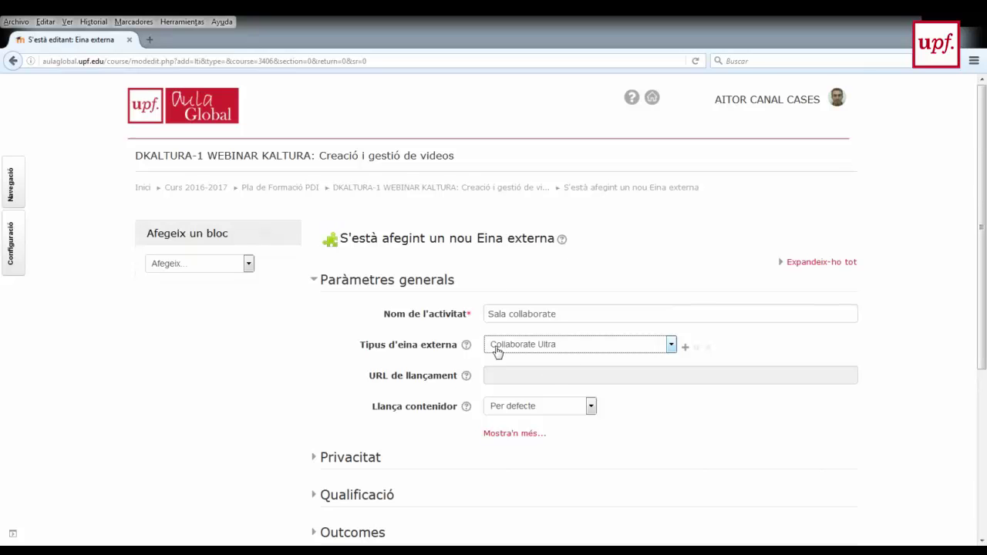
scroll(476, 355, down, 5)
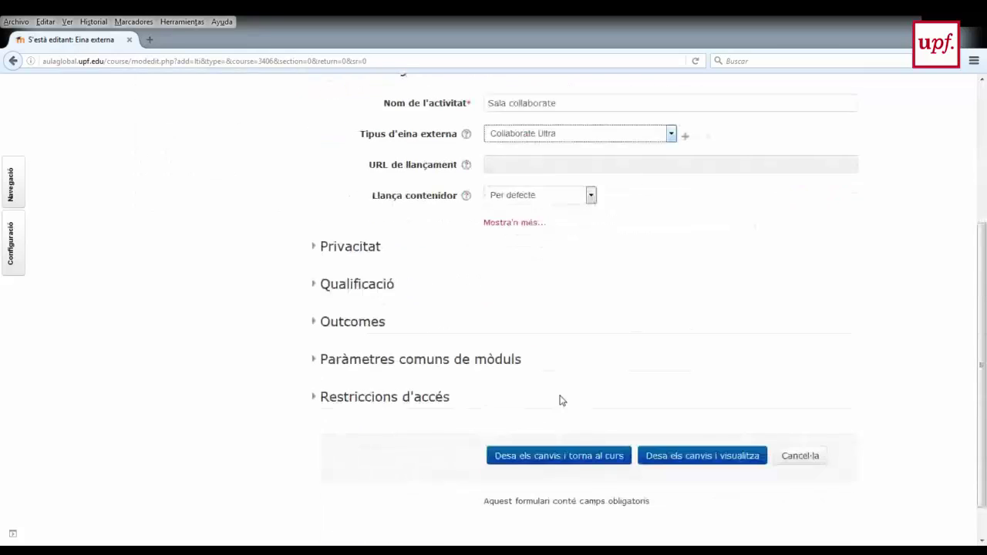
click(574, 462)
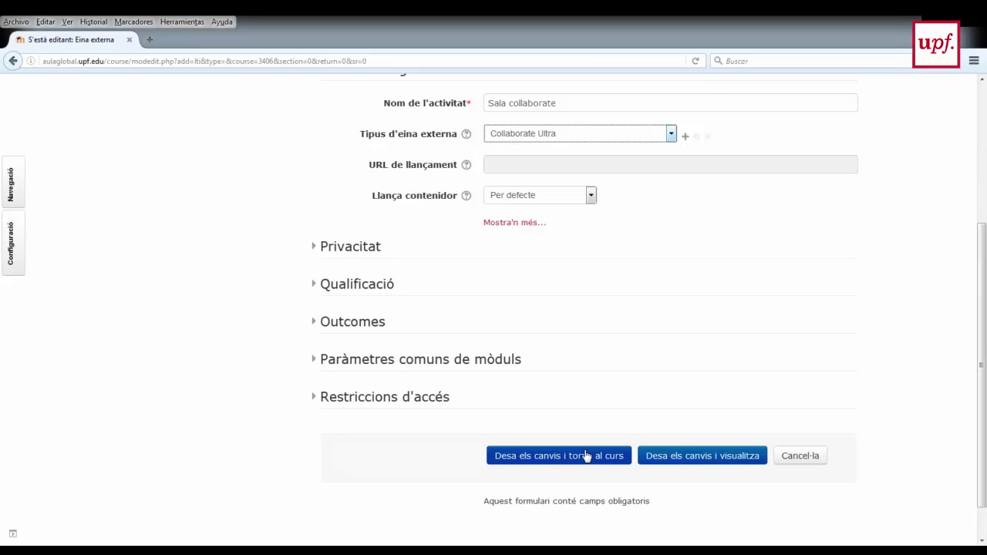
click(811, 456)
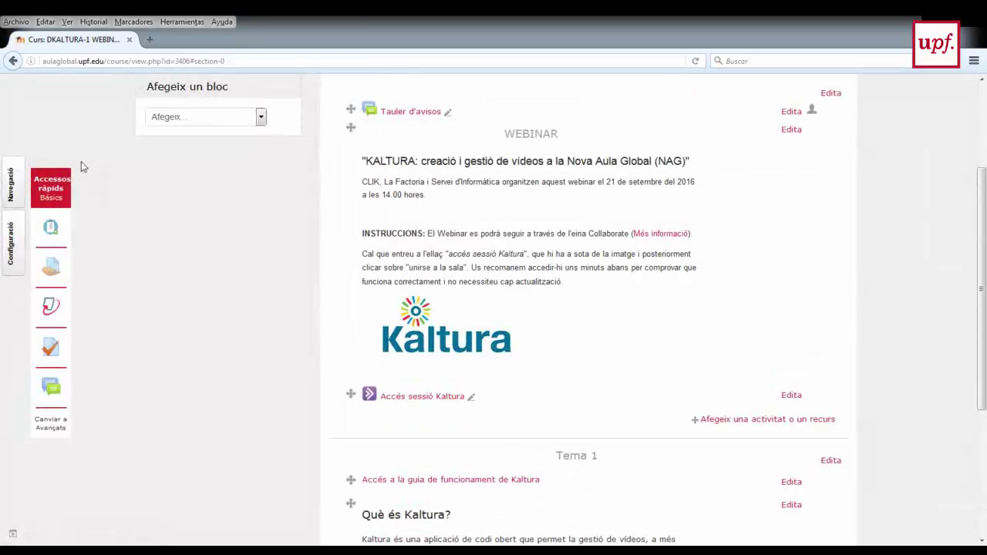
- Start adding an Eina externa through the activity chooser of the course's opening section
click(746, 423)
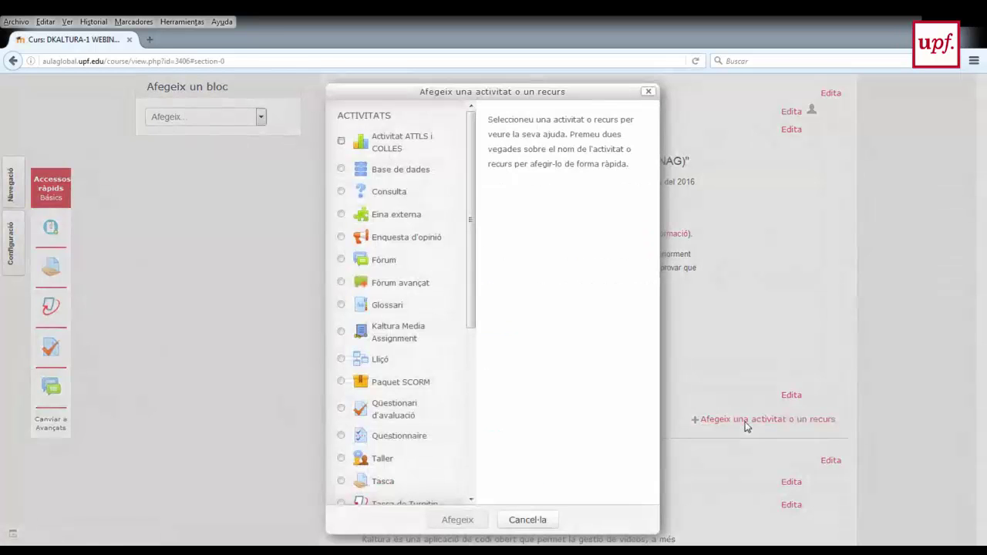
click(343, 217)
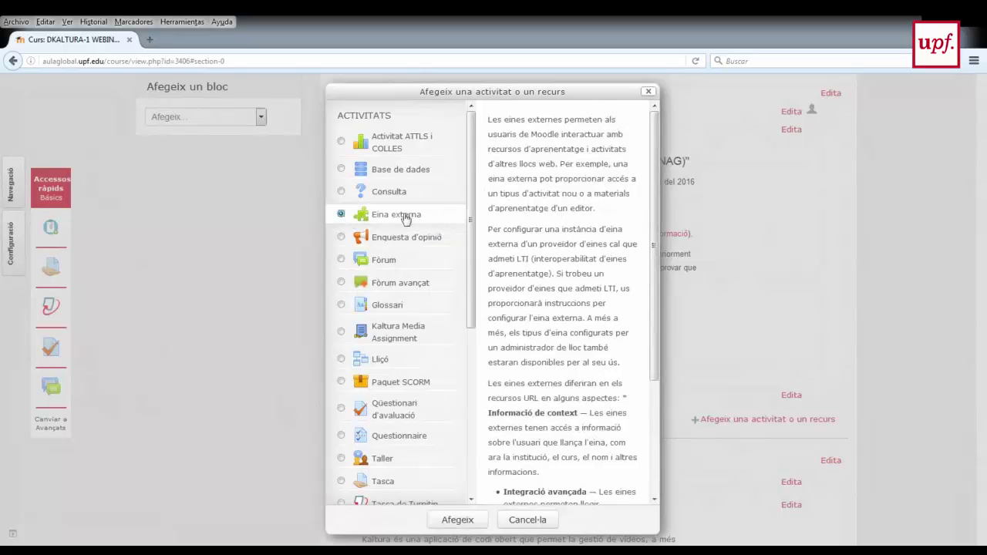
scroll(639, 328, down, 1)
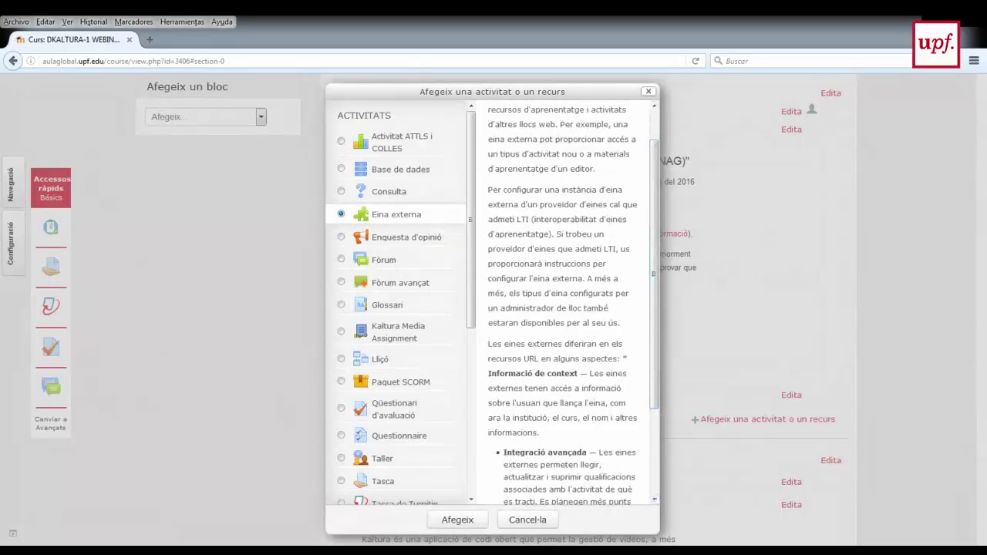
click(457, 519)
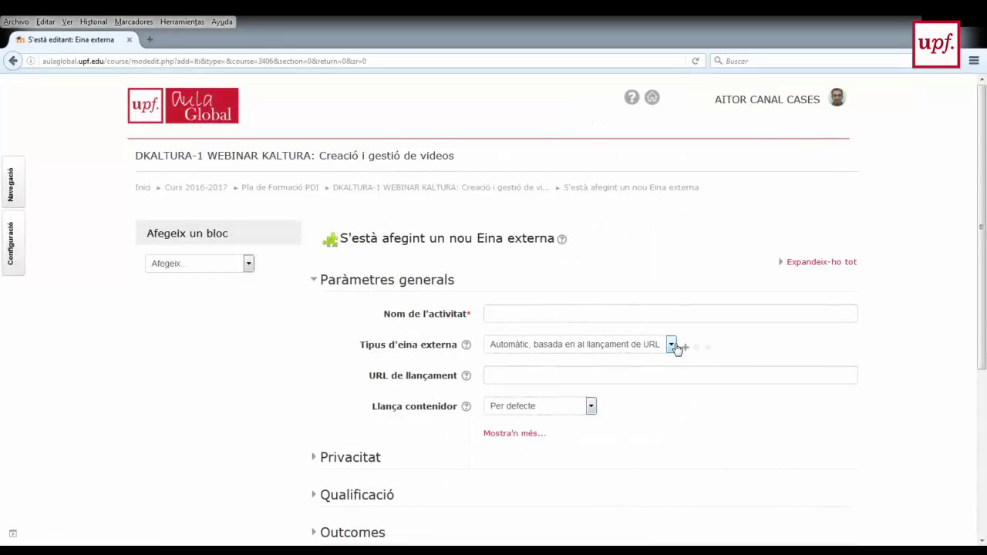
- Set the unnamed external tool's type to Collaborate Ultra and leave the form for the DKALTURA-1 course page without saving
click(607, 311)
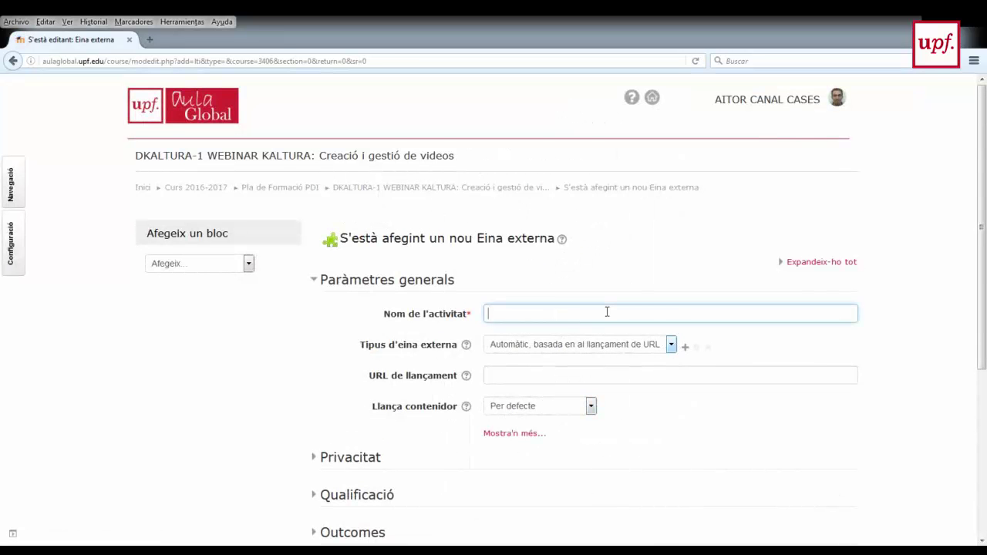
click(670, 345)
click(672, 364)
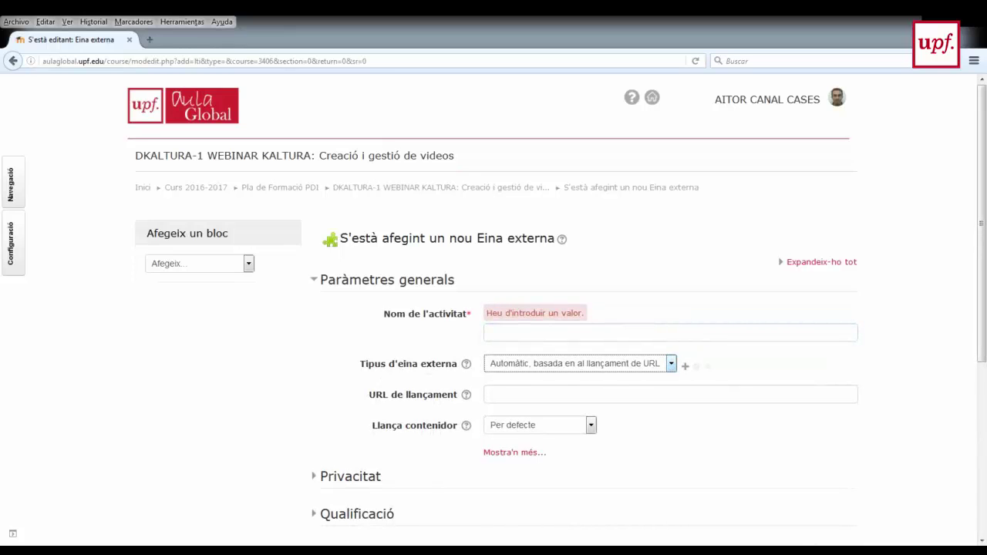
click(507, 388)
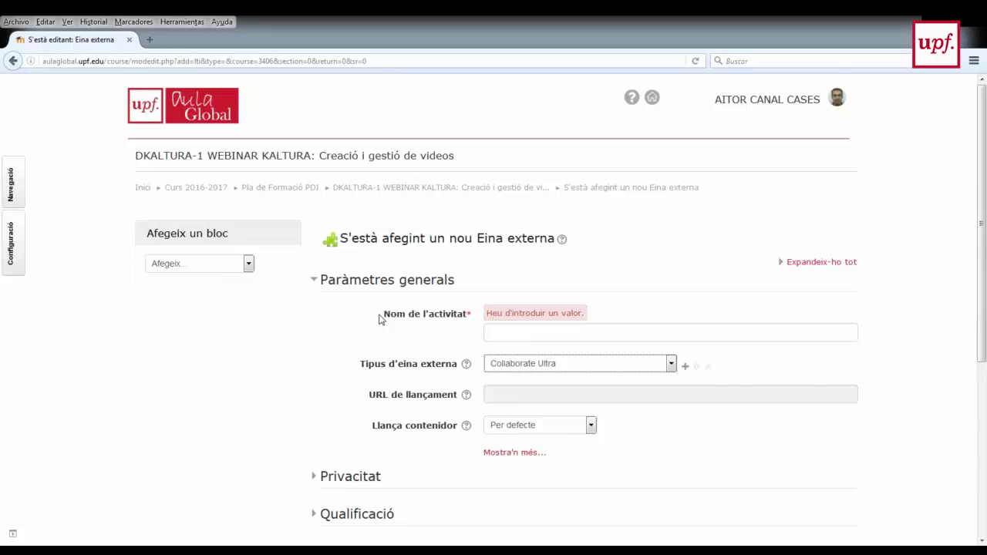
click(466, 196)
click(550, 270)
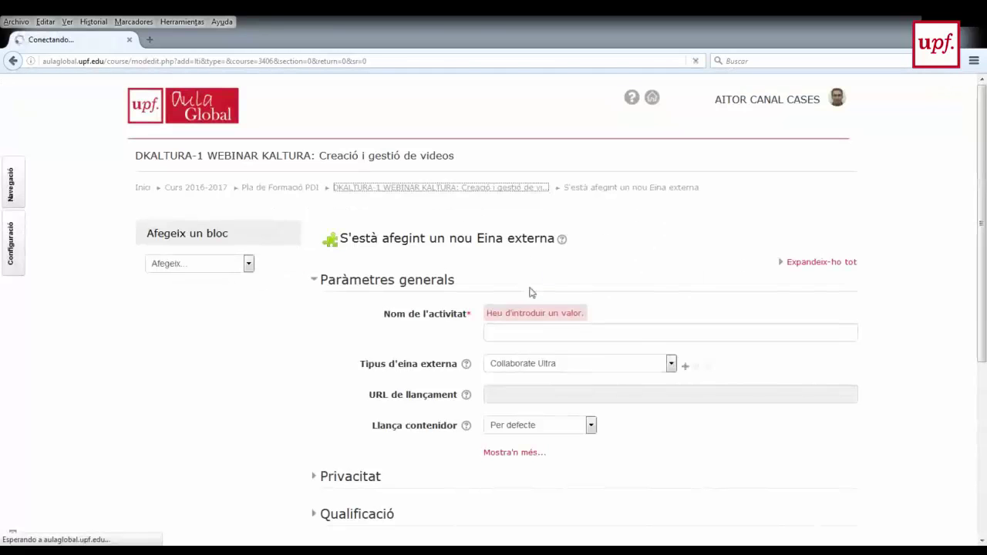